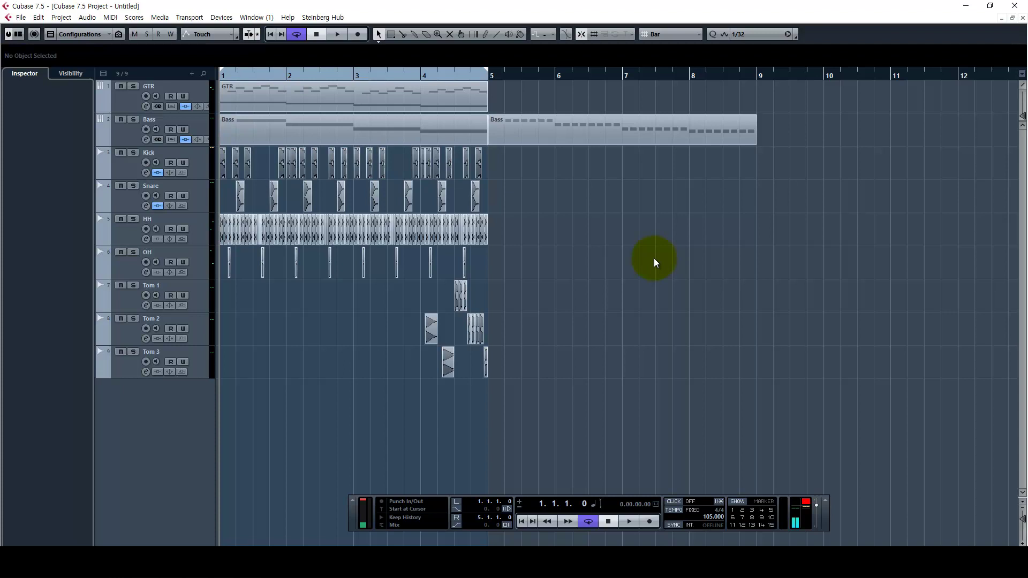
# Step: Play back the four-bar arrangement with all tracks audible, and stop playback
pyautogui.press('g')
pyautogui.press('space')
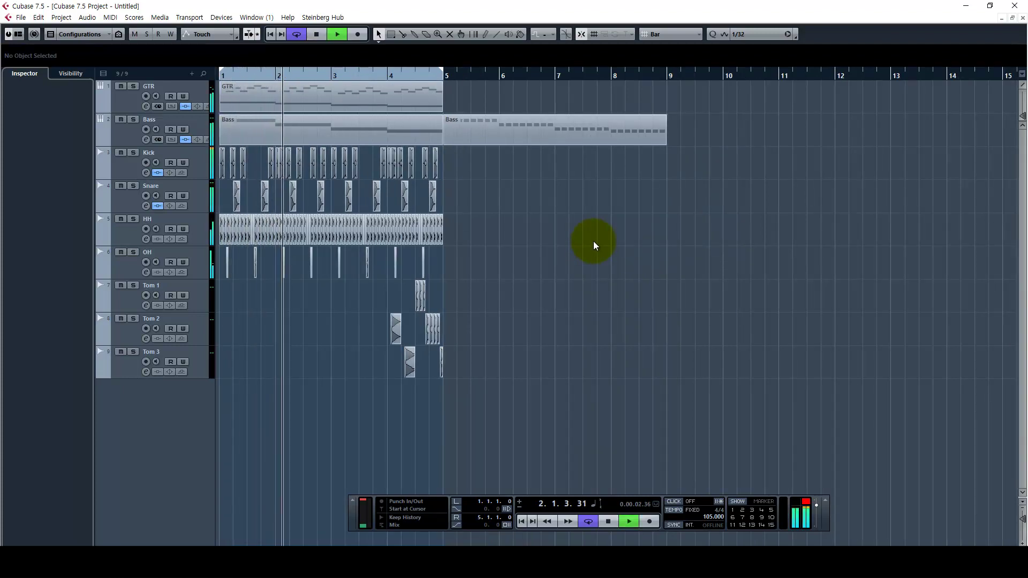
pyautogui.press('f')
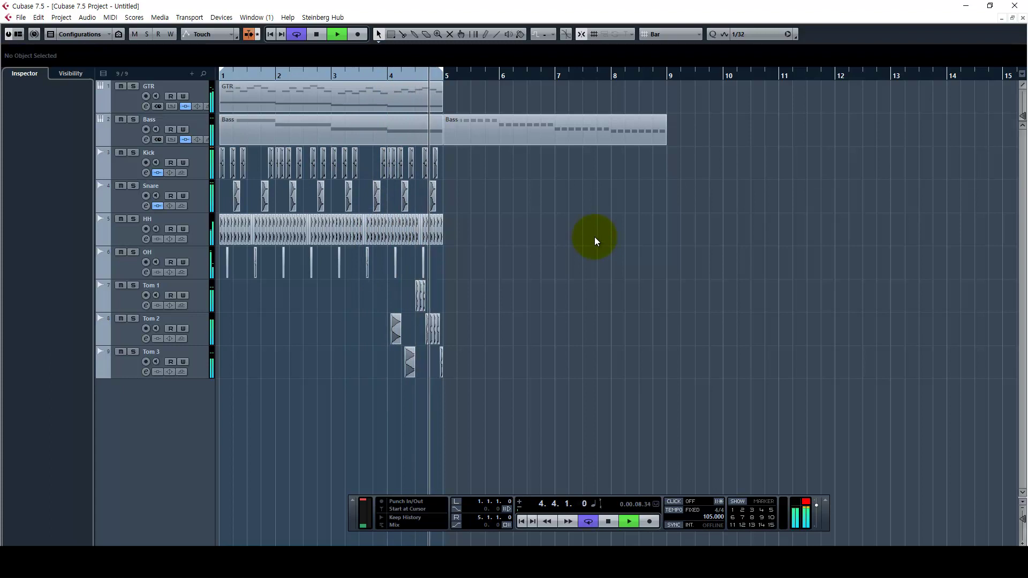
pyautogui.press('space')
# Step: Solo the GTR track and open its Ample Guitar M II Lite instrument window
pyautogui.click(132, 86)
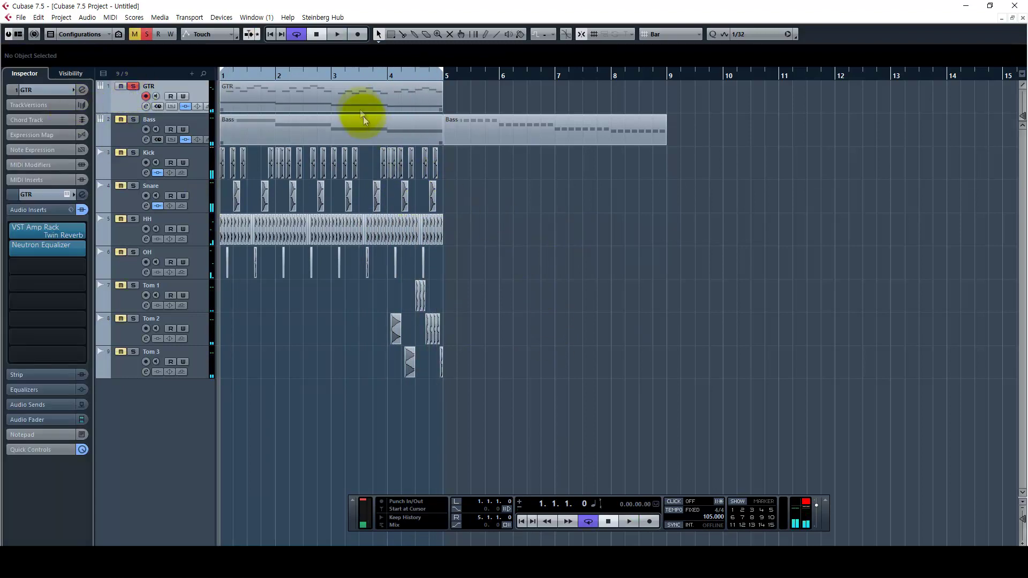
pyautogui.click(346, 128)
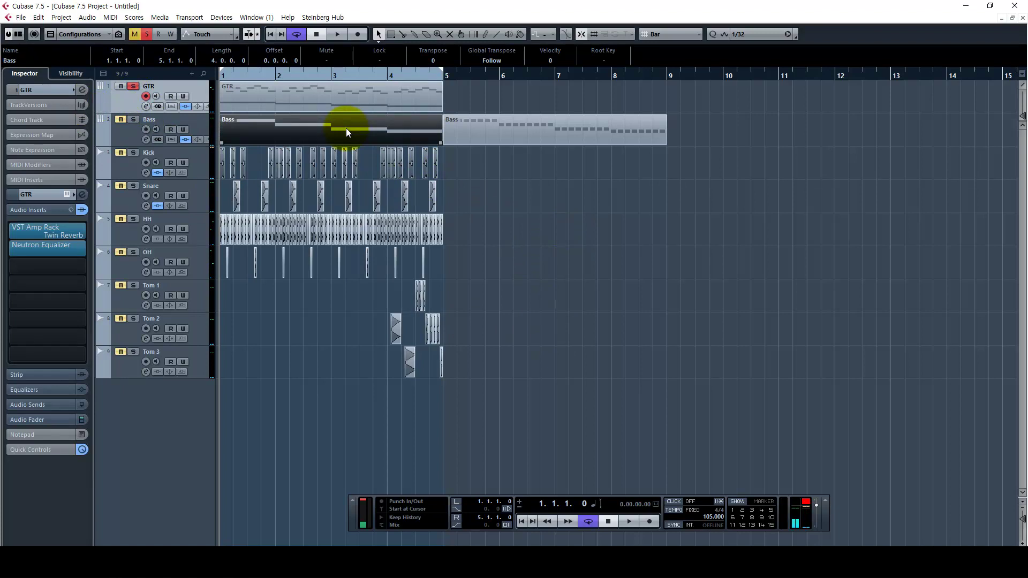
pyautogui.click(616, 289)
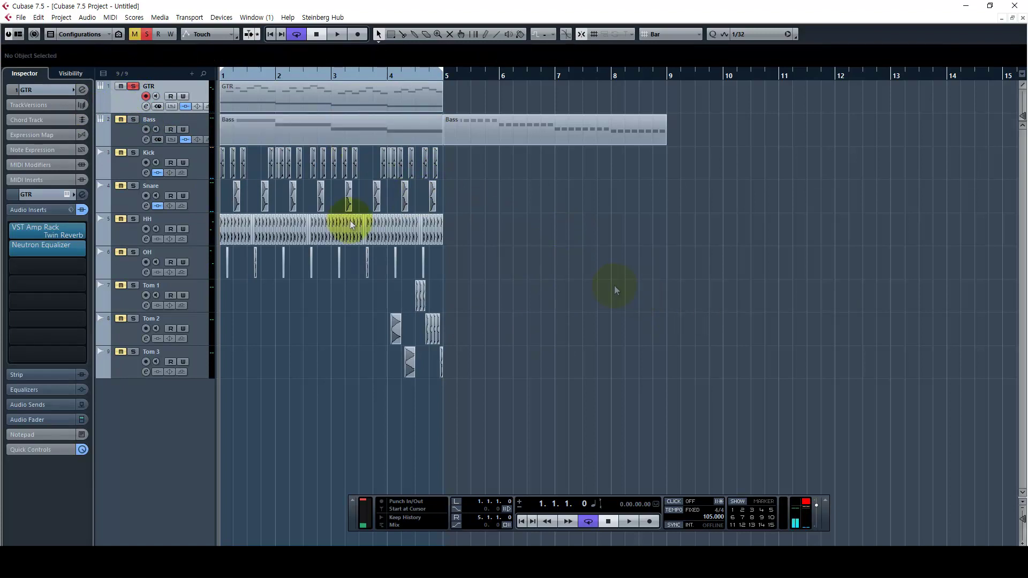
pyautogui.click(52, 90)
pyautogui.click(80, 200)
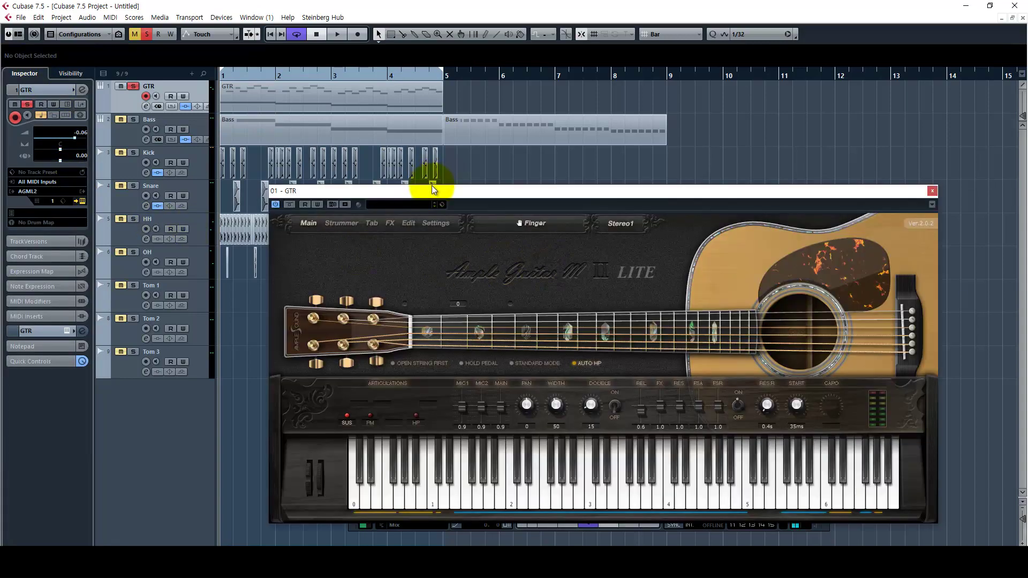
pyautogui.moveTo(433, 189); pyautogui.dragTo(371, 114)
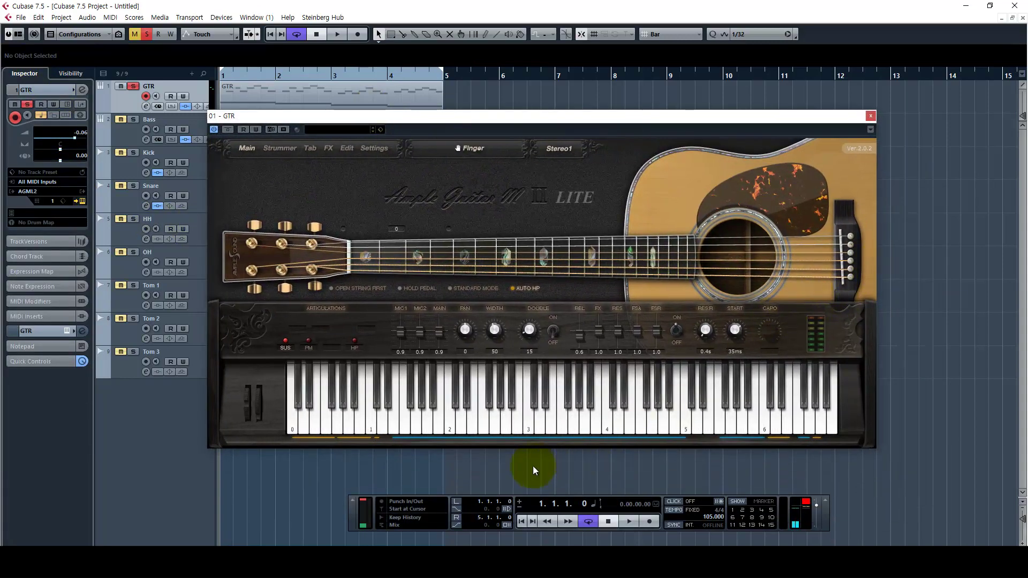
# Step: Open the GTR part in the Key Editor, close the instrument window, and play the soloed part while viewing its notes
pyautogui.click(52, 326)
pyautogui.click(80, 211)
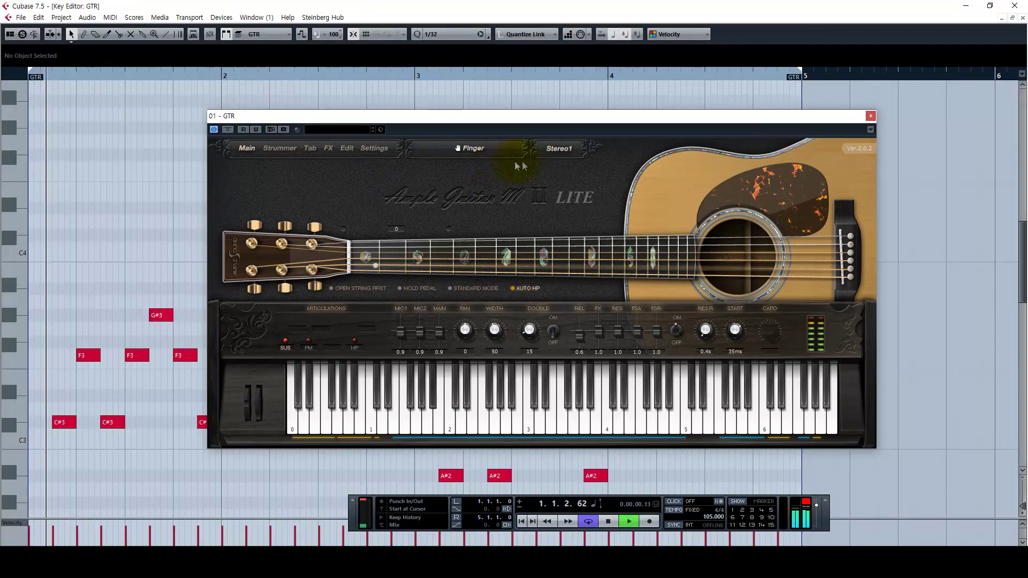
pyautogui.click(871, 116)
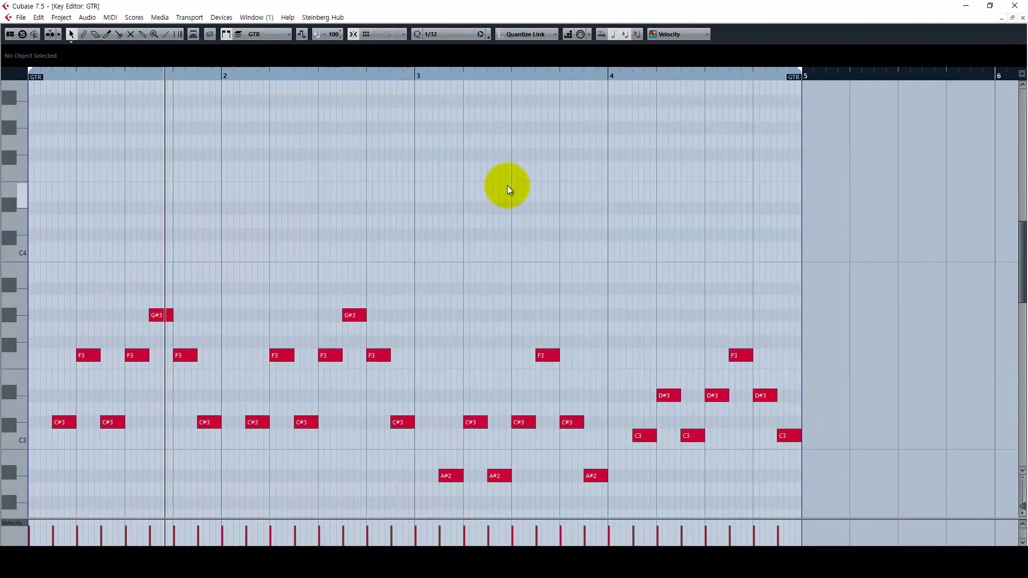
pyautogui.scroll(-3, 504, 191)
pyautogui.scroll(-2, 504, 191)
pyautogui.scroll(2, 500, 197)
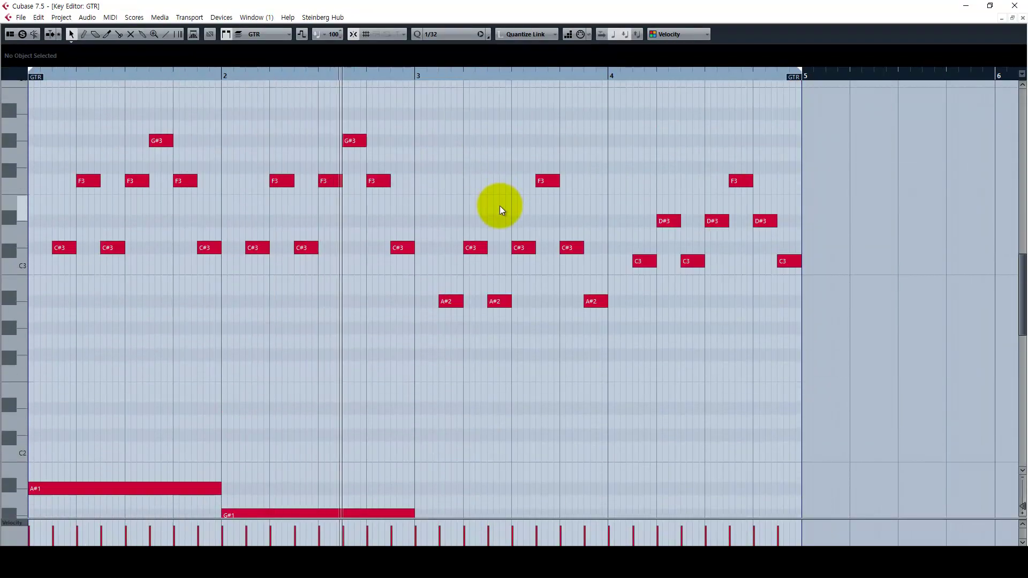
pyautogui.scroll(-1, 532, 250)
pyautogui.scroll(-2, 530, 259)
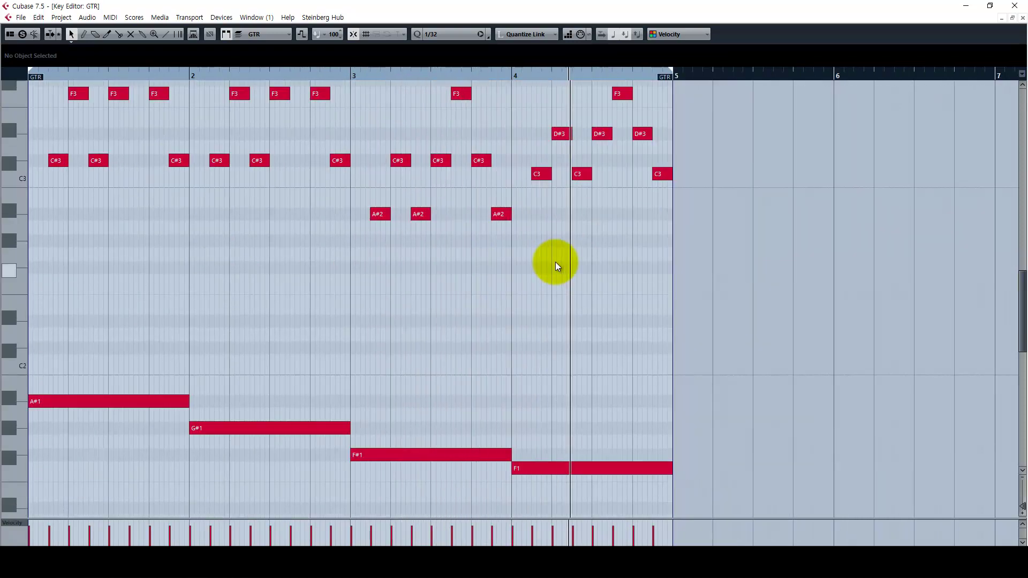
# Step: Select the four long bass notes A#1, G#1, F#1 and F1 across bars 1 to 4
pyautogui.click(86, 402)
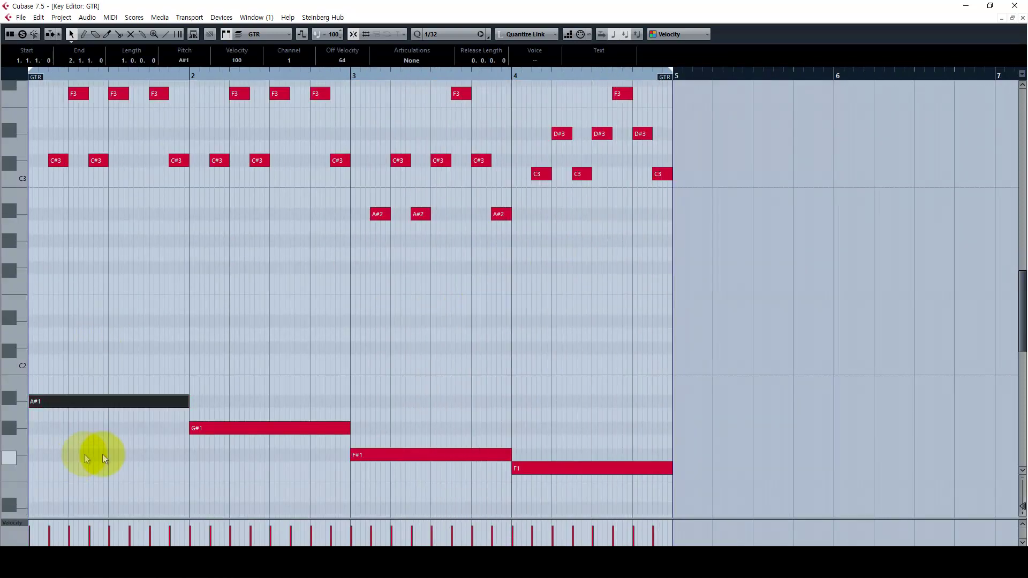
pyautogui.keyDown('shift'); pyautogui.click(305, 428); pyautogui.keyUp('shift')
pyautogui.keyDown('shift'); pyautogui.click(431, 455); pyautogui.keyUp('shift')
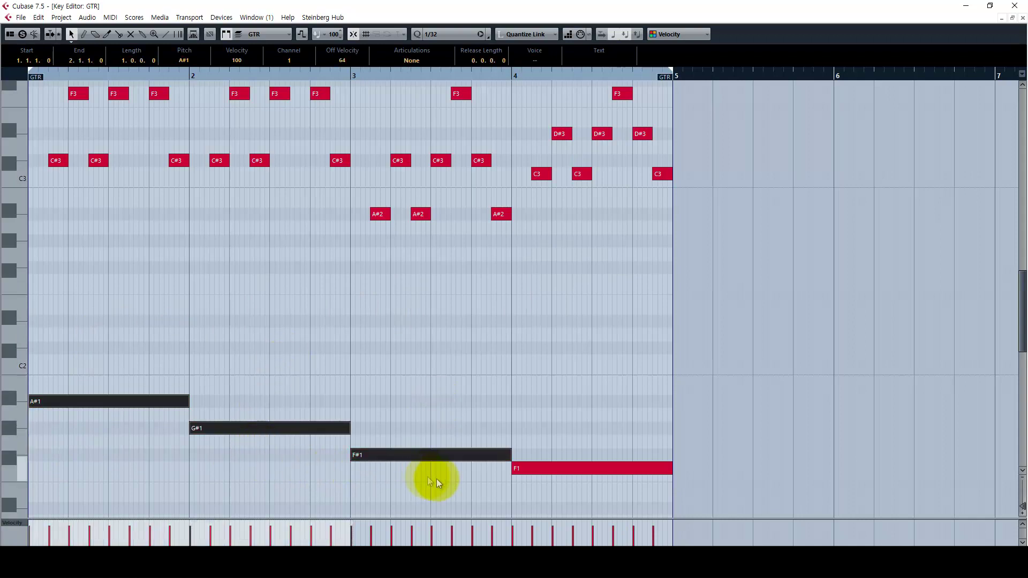
pyautogui.keyDown('shift'); pyautogui.click(564, 472); pyautogui.keyUp('shift')
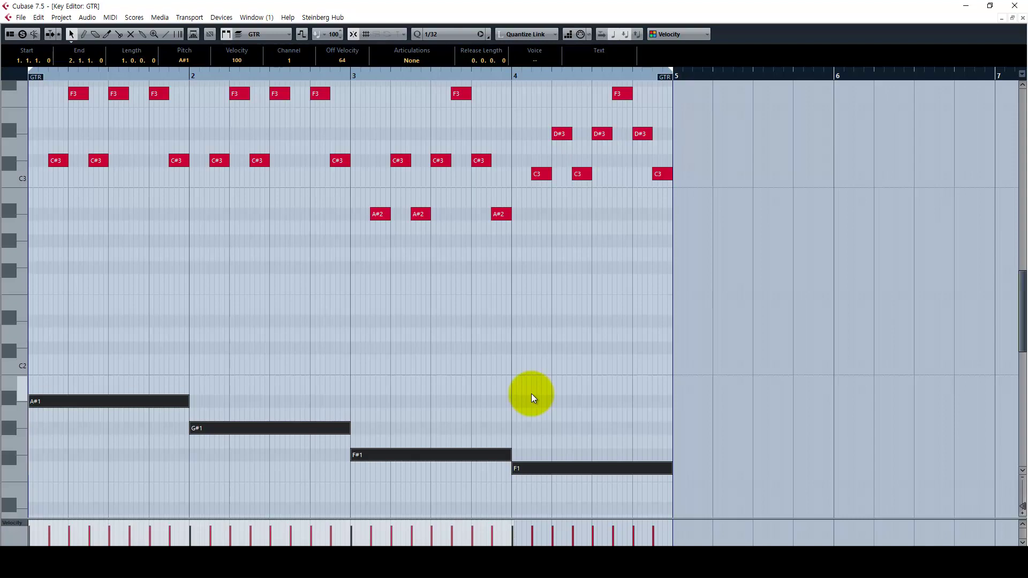
# Step: Examine the short arpeggio notes C#3, F3 and G#3 above the bass notes in bars 1 and 2
pyautogui.scroll(2, 531, 393)
pyautogui.press('h')
pyautogui.moveTo(71, 271); pyautogui.dragTo(52, 246)
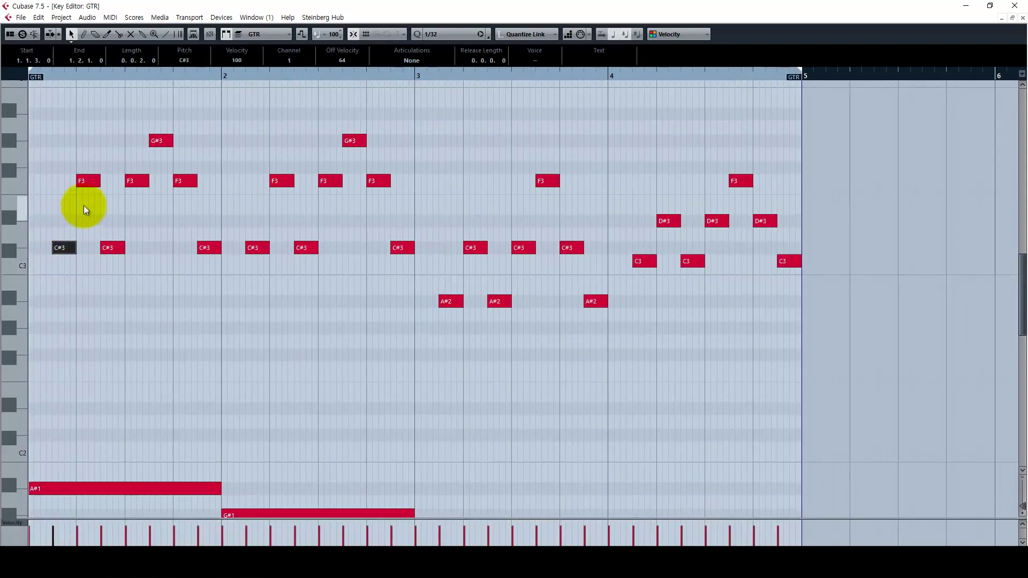
pyautogui.keyDown('shift'); pyautogui.click(129, 179); pyautogui.keyUp('shift')
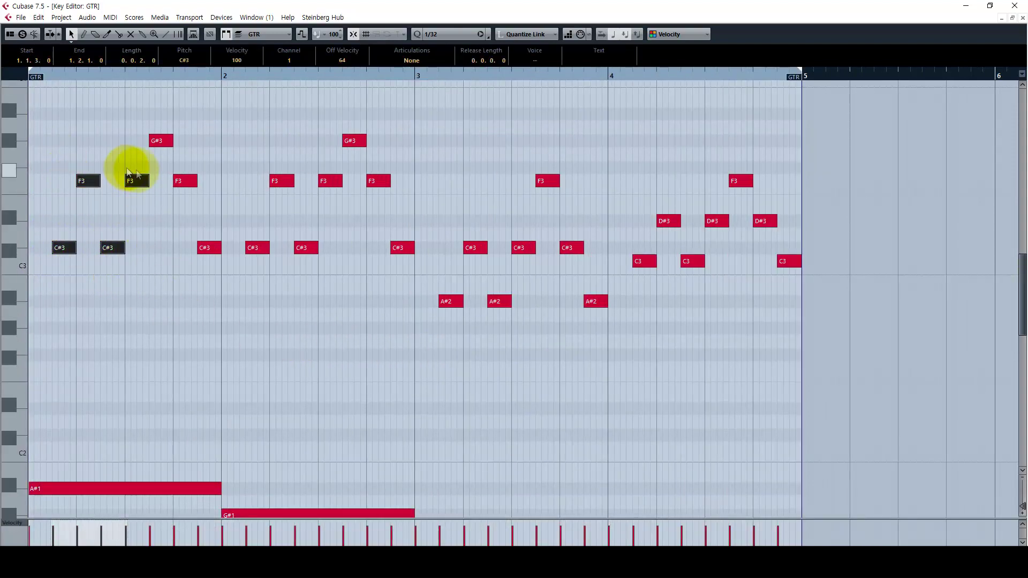
pyautogui.moveTo(218, 283); pyautogui.dragTo(67, 171)
pyautogui.click(152, 139)
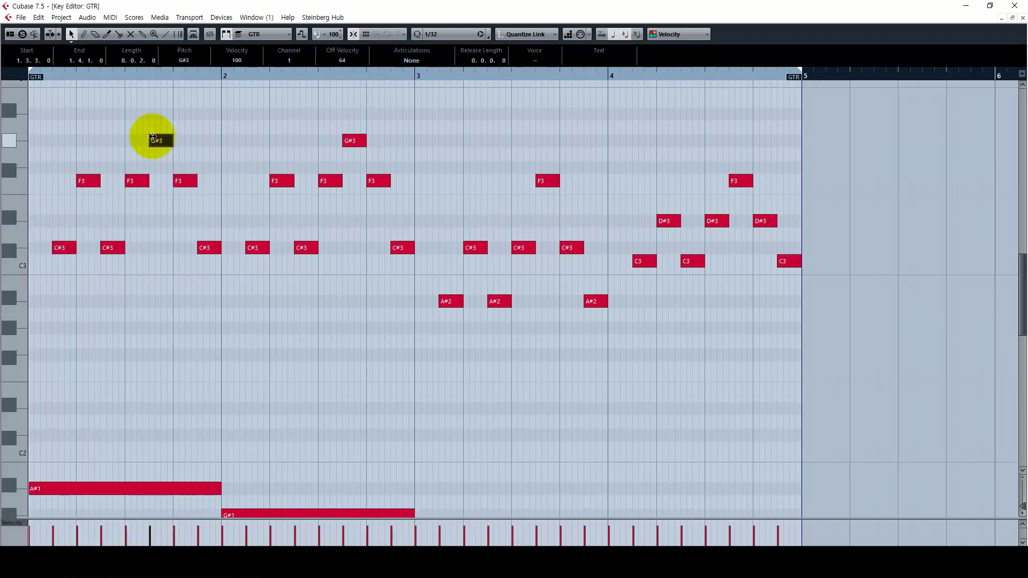
pyautogui.moveTo(391, 270); pyautogui.dragTo(256, 140)
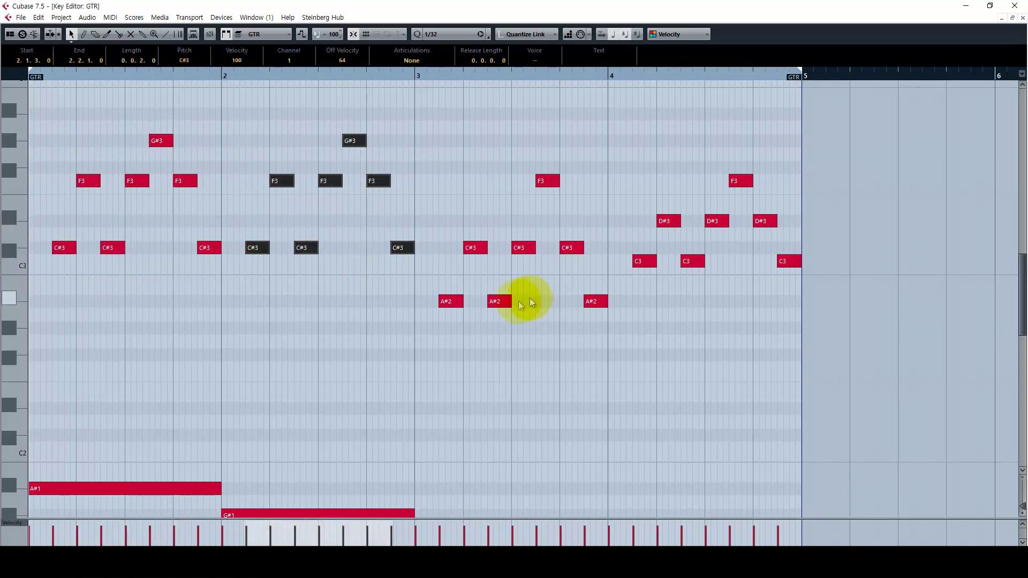
# Step: Examine the A#2, C#3 and F3 arpeggio notes in bar 3 one after another
pyautogui.moveTo(598, 334); pyautogui.dragTo(435, 157)
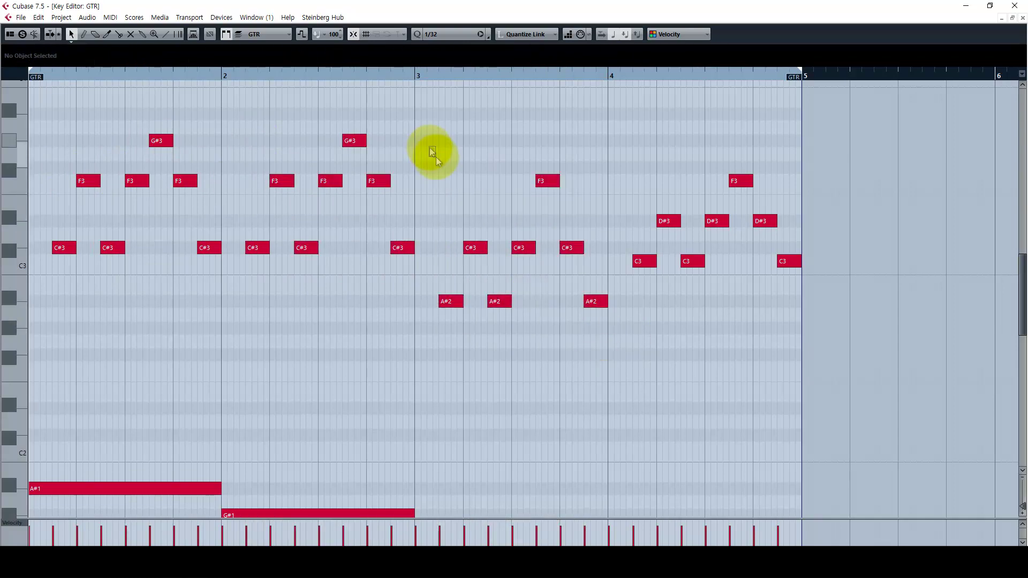
pyautogui.scroll(-3, 530, 304)
pyautogui.scroll(3, 530, 304)
pyautogui.click(449, 302)
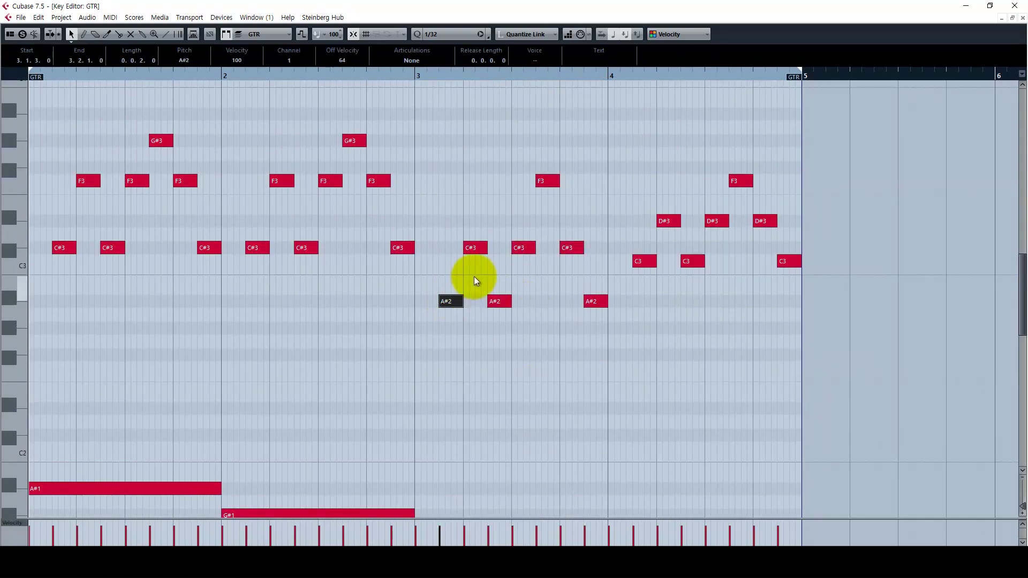
pyautogui.moveTo(528, 277); pyautogui.dragTo(512, 241)
pyautogui.moveTo(560, 212); pyautogui.dragTo(537, 171)
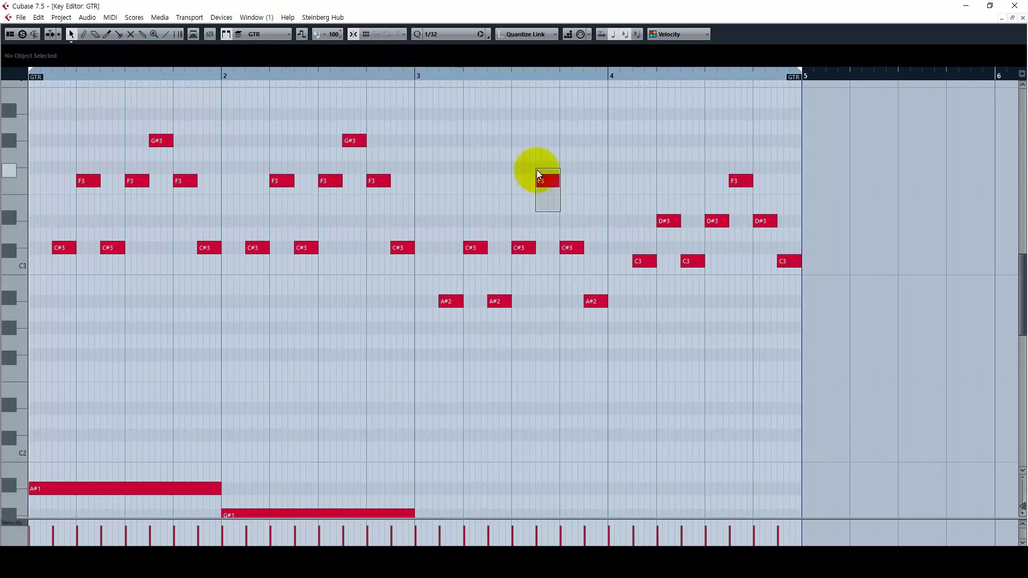
pyautogui.click(570, 247)
# Step: Examine the C3, D#3 and F3 arpeggio notes in bar 4
pyautogui.moveTo(877, 313); pyautogui.dragTo(631, 168)
pyautogui.scroll(-3, 676, 310)
pyautogui.scroll(3, 662, 252)
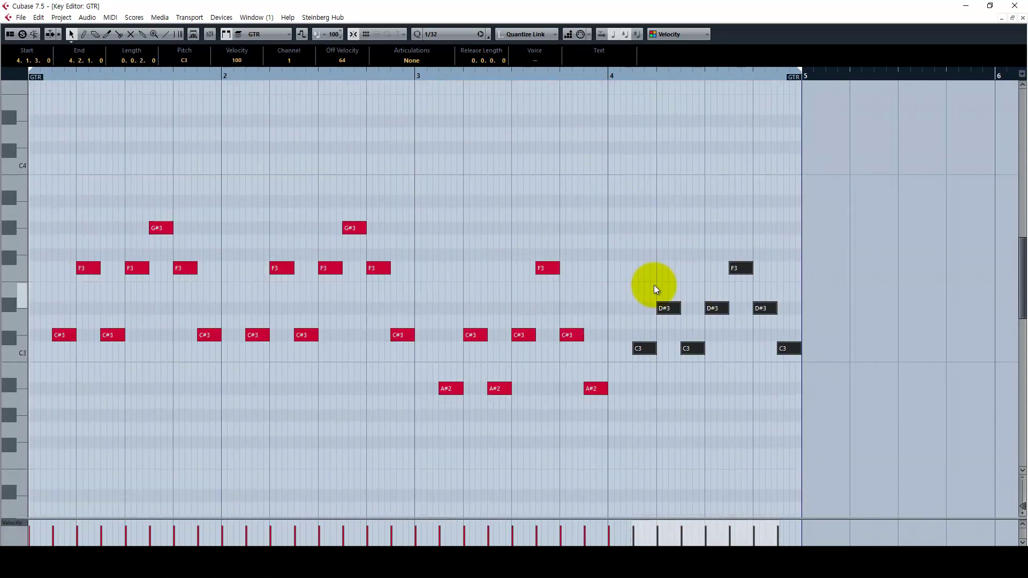
pyautogui.click(648, 348)
pyautogui.click(669, 309)
pyautogui.moveTo(722, 335); pyautogui.dragTo(712, 303)
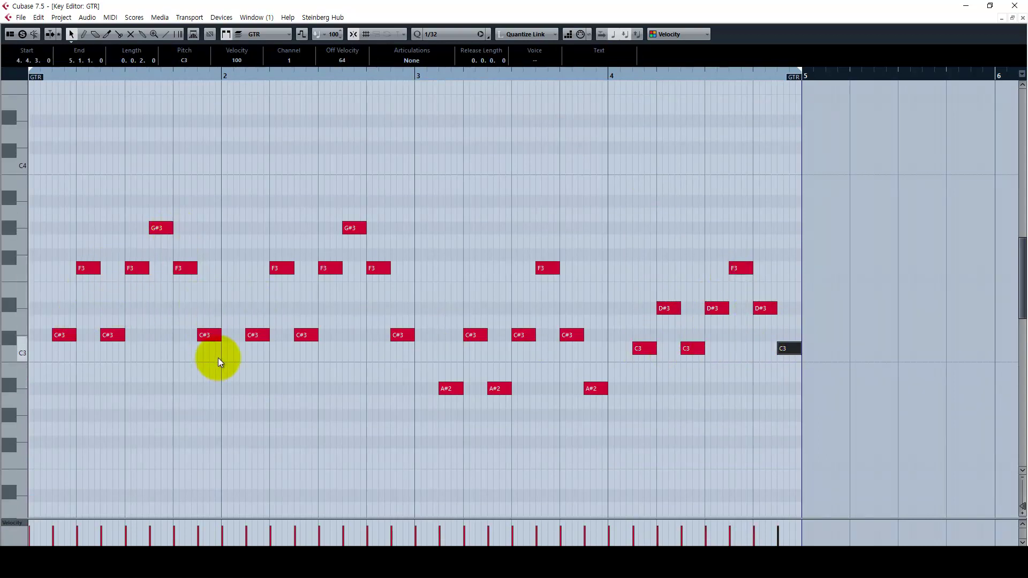
# Step: Select all the upper arpeggio notes and lengthen them to 0.1.0.0
pyautogui.scroll(-3, 217, 358)
pyautogui.moveTo(817, 367); pyautogui.dragTo(43, 128)
pyautogui.press('h')
pyautogui.press('h')
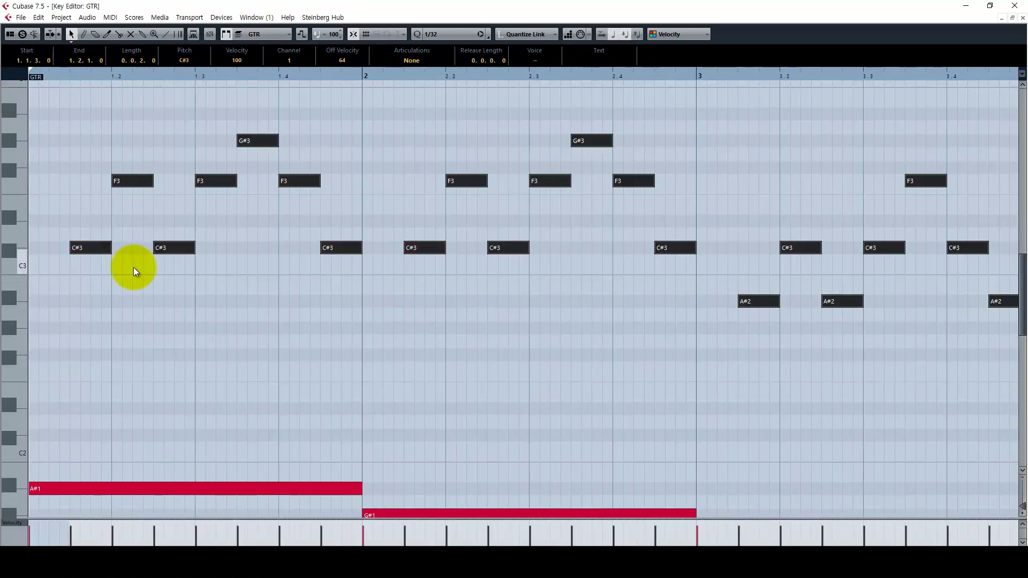
pyautogui.moveTo(109, 250); pyautogui.dragTo(153, 251)
pyautogui.press('g')
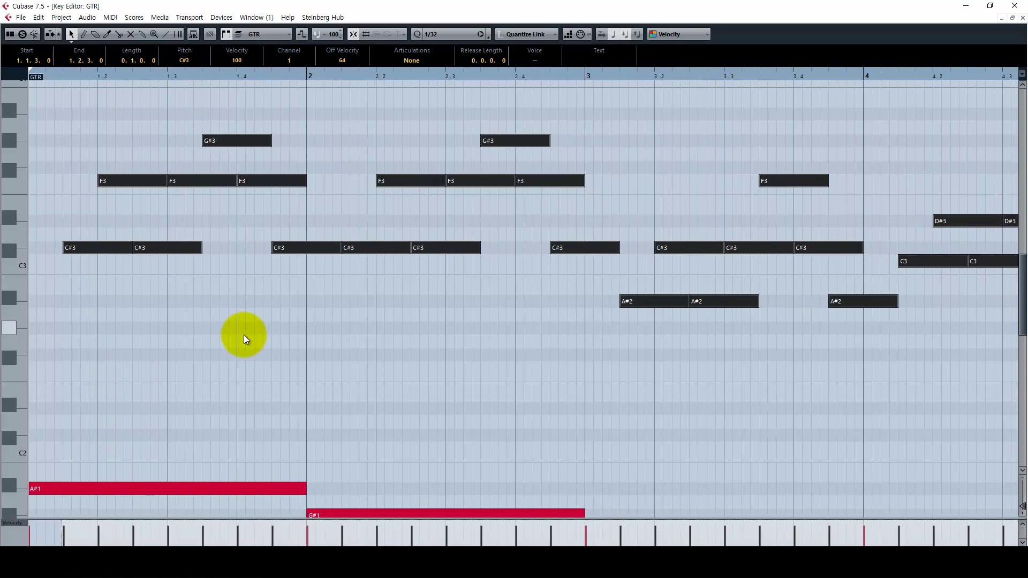
# Step: Extend the second low arpeggio note in each bar (C#3, C#3, A#2, C3) up to the next note of the same pitch
pyautogui.click(243, 335)
pyautogui.moveTo(198, 248); pyautogui.dragTo(257, 259)
pyautogui.moveTo(480, 248); pyautogui.dragTo(547, 255)
pyautogui.press('g')
pyautogui.moveTo(636, 303); pyautogui.dragTo(695, 310)
pyautogui.moveTo(866, 263); pyautogui.dragTo(913, 268)
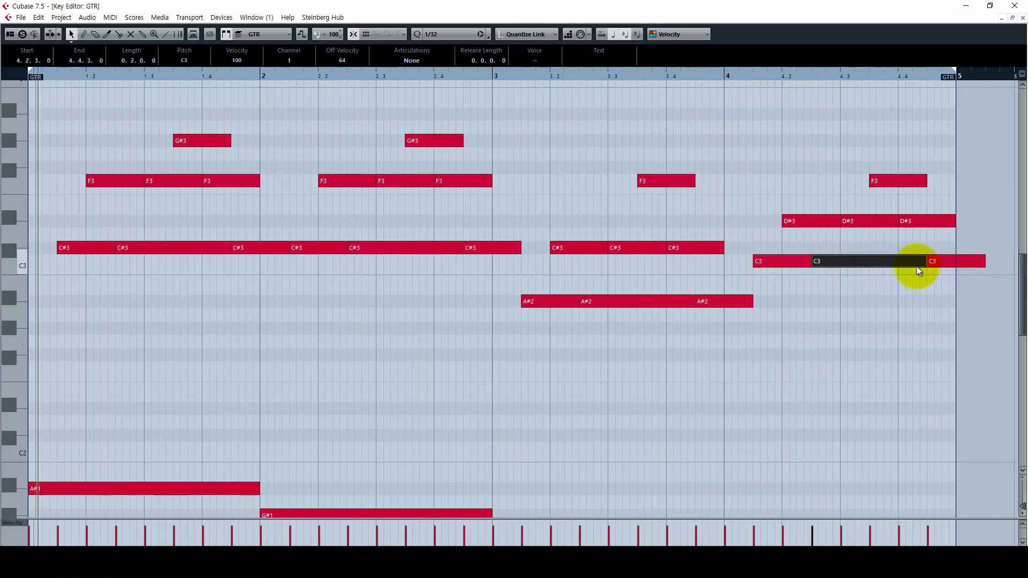
# Step: Shorten the last C3 to end at 5.1.1 and extend the last C#3 of bar 2 to 3.2.1
pyautogui.click(869, 221)
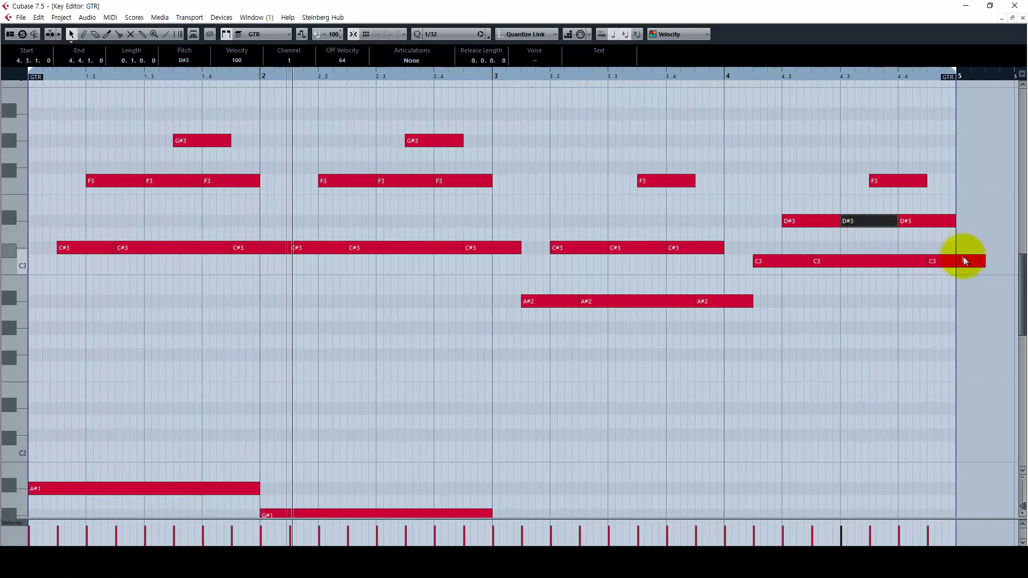
pyautogui.moveTo(981, 261); pyautogui.dragTo(947, 269)
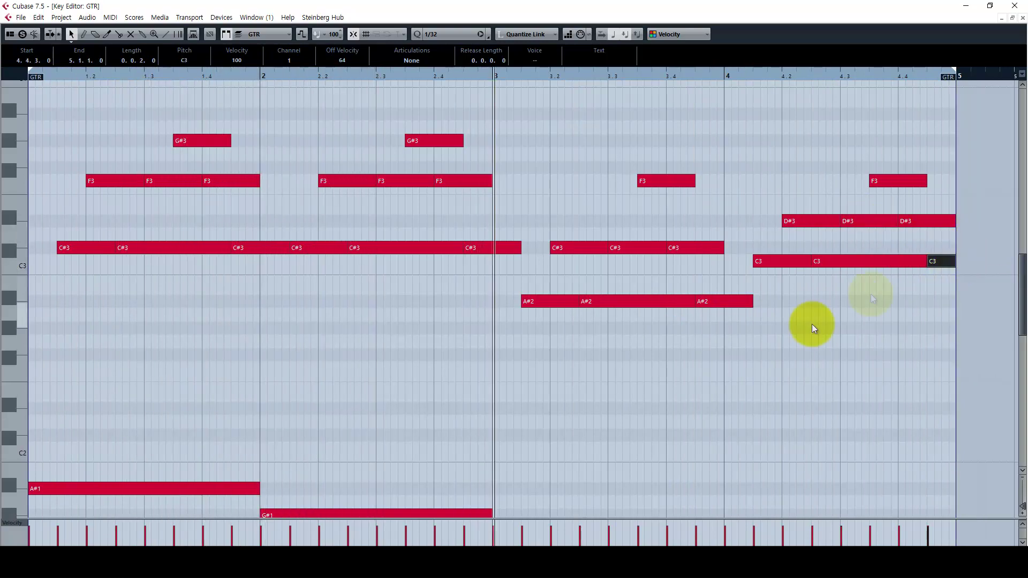
pyautogui.click(571, 384)
pyautogui.moveTo(522, 248); pyautogui.dragTo(547, 247)
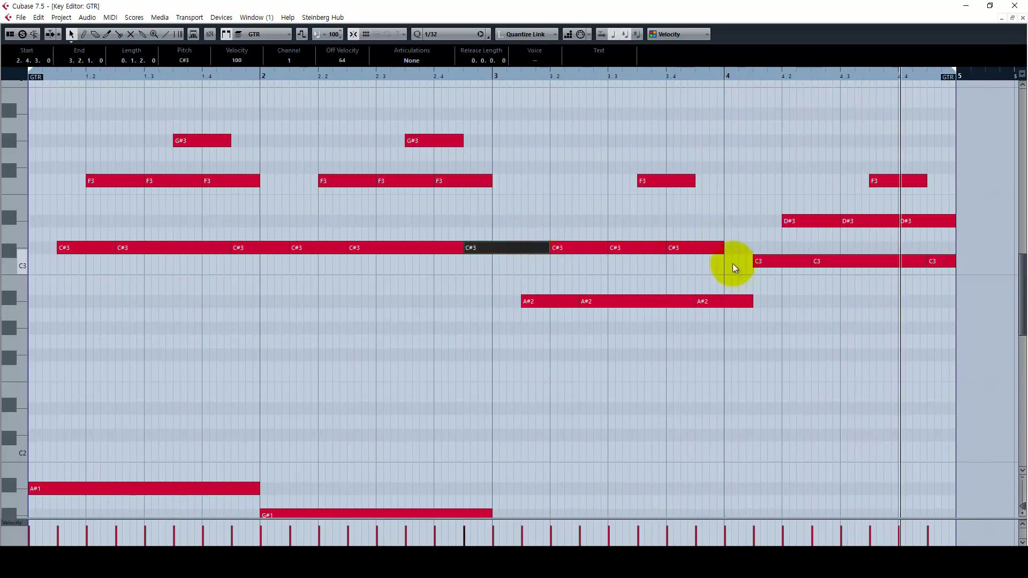
pyautogui.scroll(-3, 624, 275)
pyautogui.scroll(3, 623, 281)
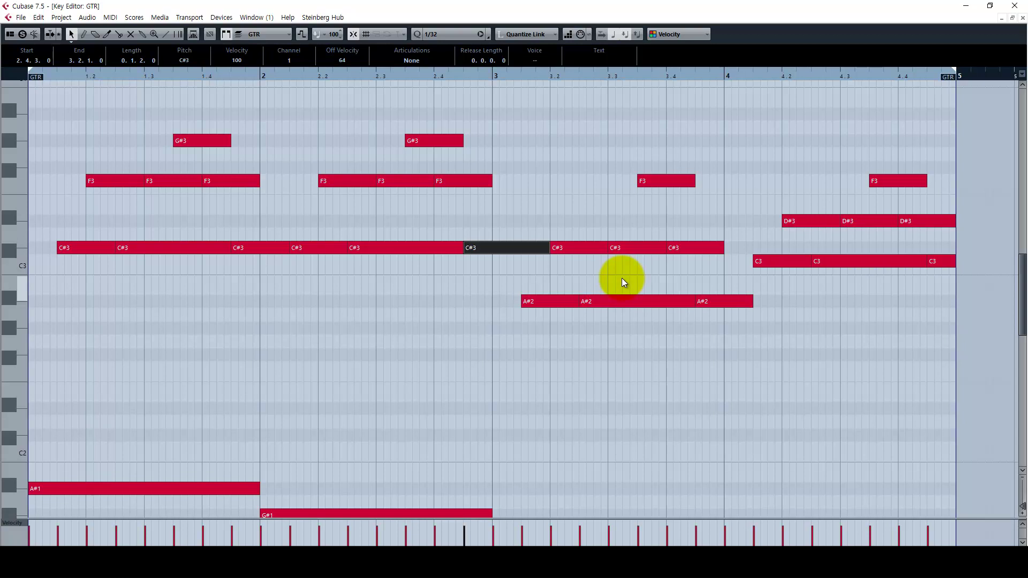
# Step: Undo all the arpeggio note-length changes, redoing the overall lengthening once to compare it with the short notes
pyautogui.hotkey('ctrl', 'z')
pyautogui.hotkey('ctrl', 'z')
pyautogui.hotkey('ctrl', 'z')
pyautogui.hotkey('ctrl', 'z')
pyautogui.hotkey('ctrl', 'z')
pyautogui.hotkey('ctrl', 'z')
pyautogui.hotkey('ctrl', 'z')
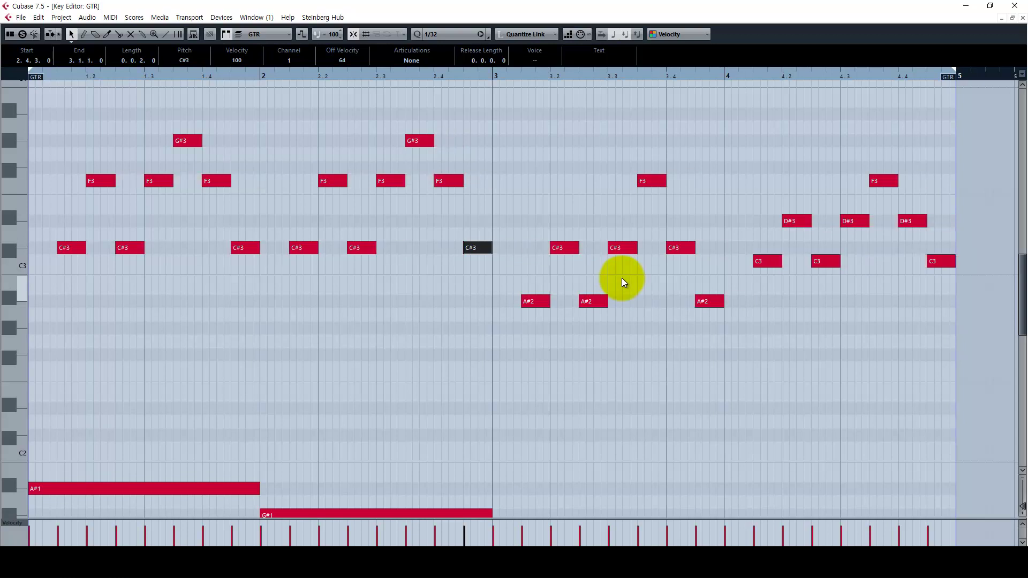
pyautogui.click(358, 413)
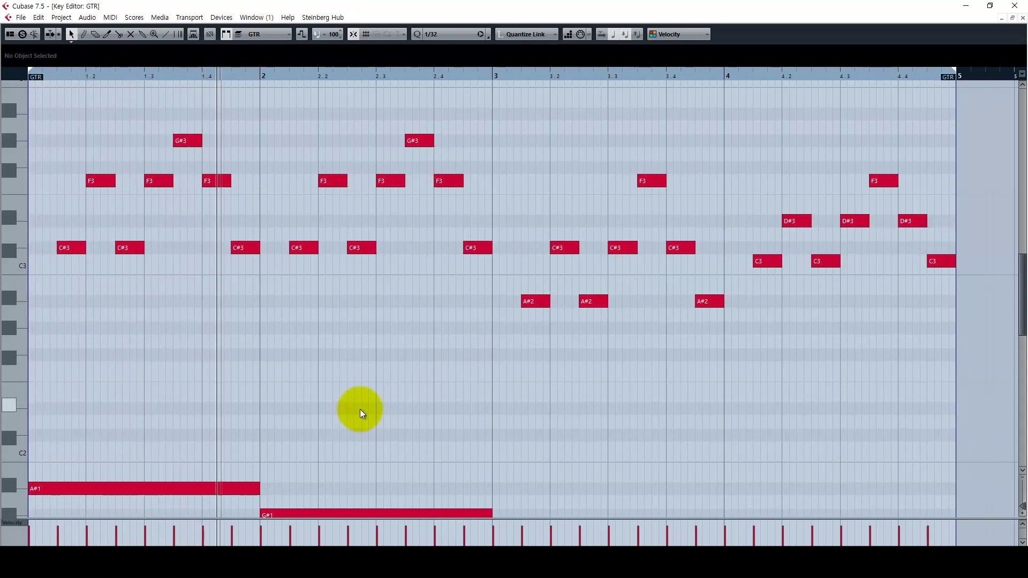
pyautogui.hotkey('ctrl', 'shift', 'z')
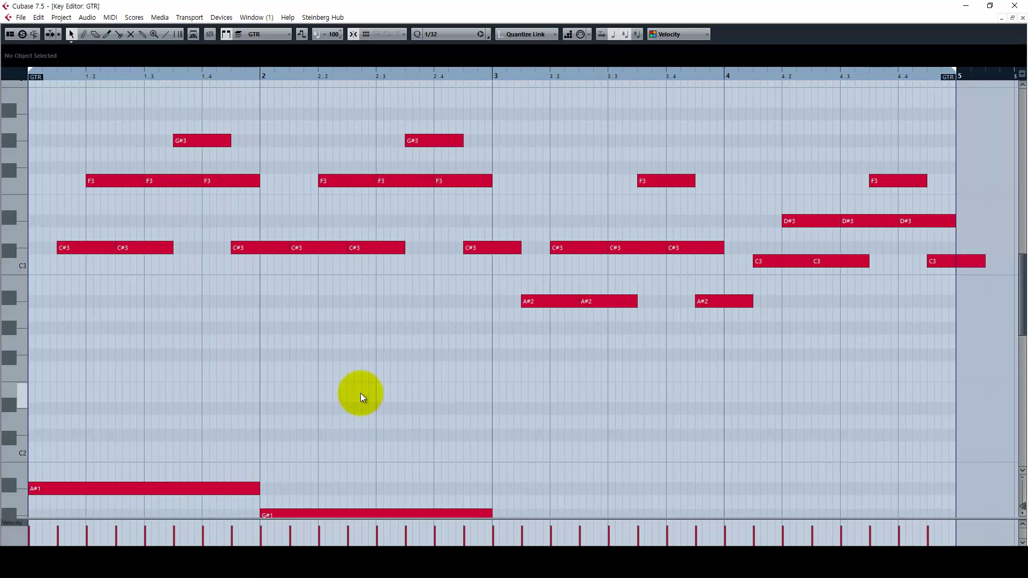
pyautogui.hotkey('ctrl', 'z')
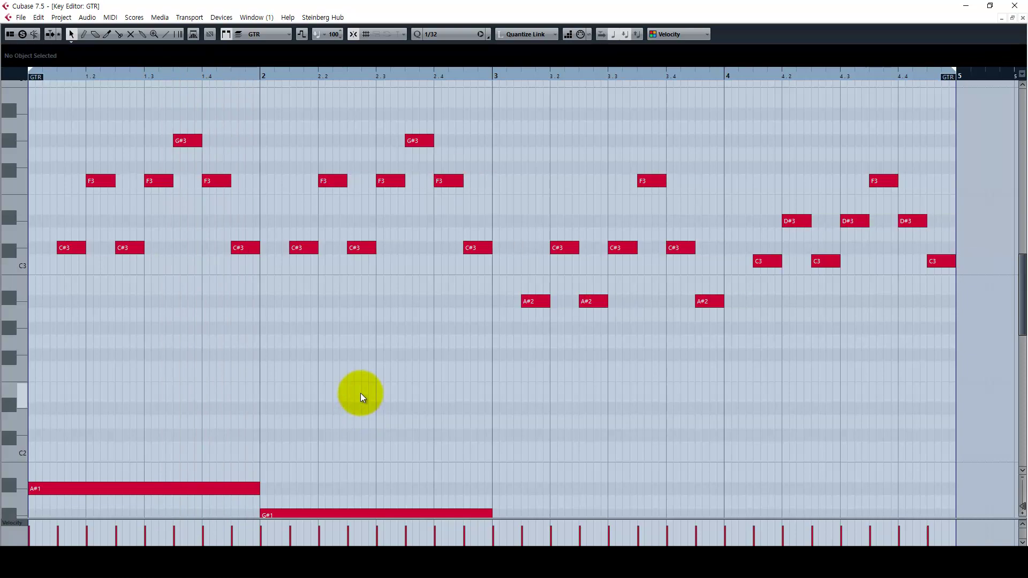
# Step: Try lowering the F3 note at 1.3.1 to E3, undo it, and restore the 0.1.0.0 length of the upper arpeggio notes
pyautogui.moveTo(161, 181); pyautogui.dragTo(163, 206)
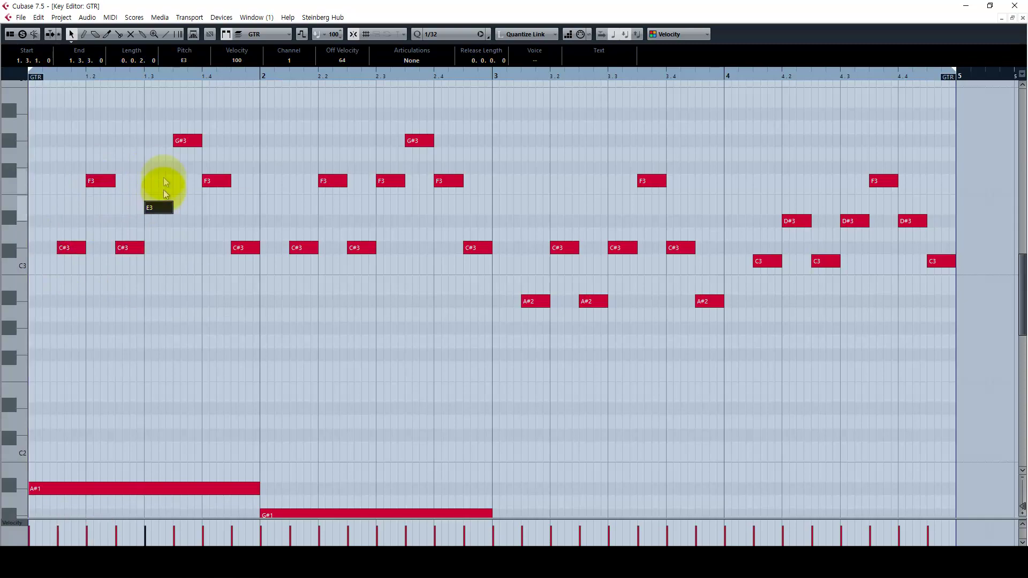
pyautogui.hotkey('ctrl', 'shift', 'z')
pyautogui.hotkey('ctrl', 'z')
pyautogui.hotkey('ctrl', 'z')
pyautogui.hotkey('ctrl', 'z')
pyautogui.hotkey('ctrl', 'z')
pyautogui.hotkey('ctrl', 'shift', 'z')
# Step: In the GTR part, lengthen the second low arpeggio note of every bar until it meets the next note of its pitch
pyautogui.doubleClick(243, 104)
pyautogui.click(158, 290)
pyautogui.keyDown('shift'); pyautogui.click(377, 289); pyautogui.keyUp('shift')
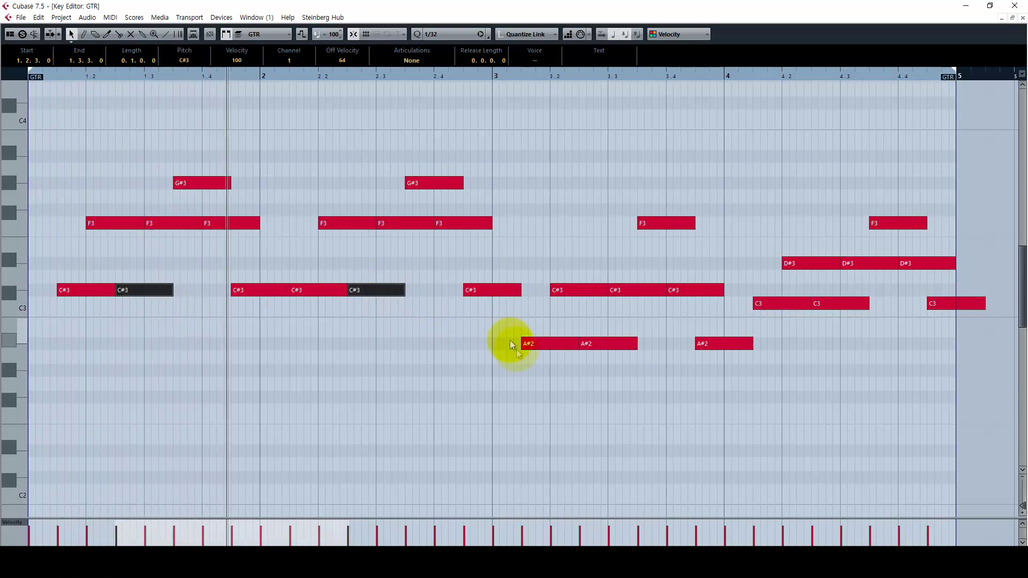
pyautogui.keyDown('shift'); pyautogui.click(621, 344); pyautogui.keyUp('shift')
pyautogui.keyDown('shift'); pyautogui.click(864, 304); pyautogui.keyUp('shift')
pyautogui.moveTo(868, 304); pyautogui.dragTo(925, 321)
# Step: Extend the last C#3 of bar 2 to 3.2.1 and the last C#3 of bar 3 to just before bar 4's first C3
pyautogui.click(247, 223)
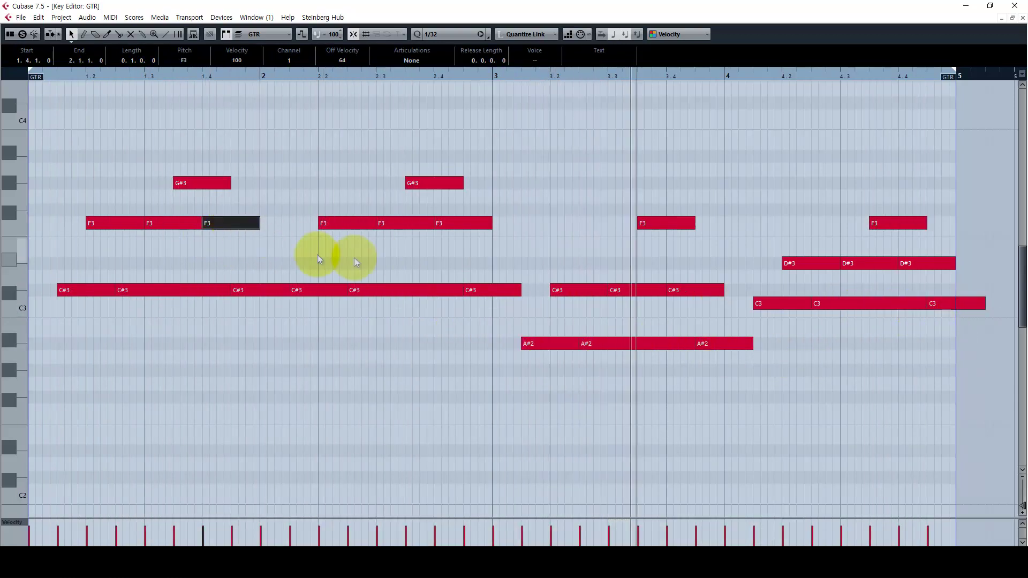
pyautogui.keyDown('shift'); pyautogui.click(472, 224); pyautogui.keyUp('shift')
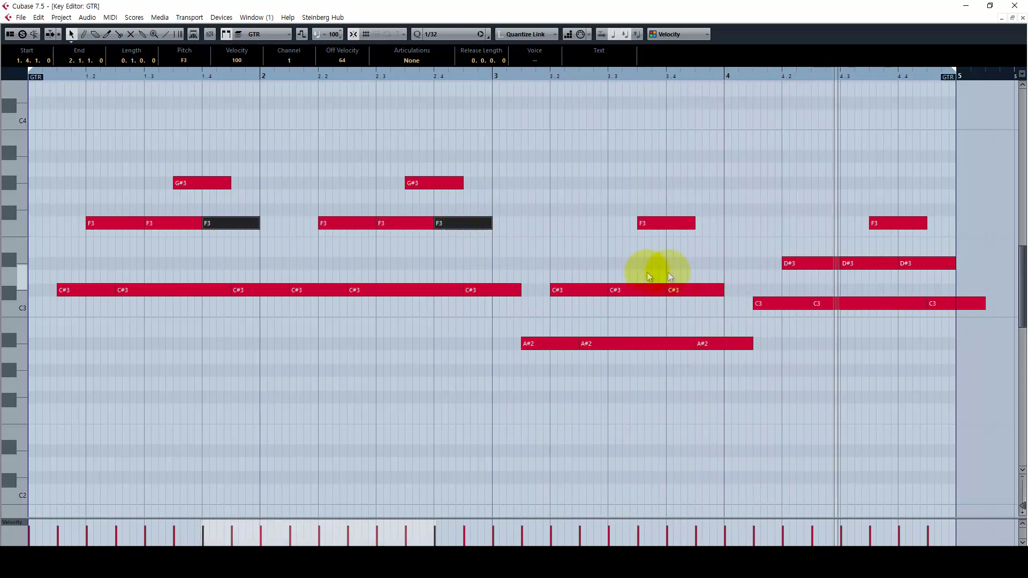
pyautogui.moveTo(517, 294); pyautogui.dragTo(535, 292)
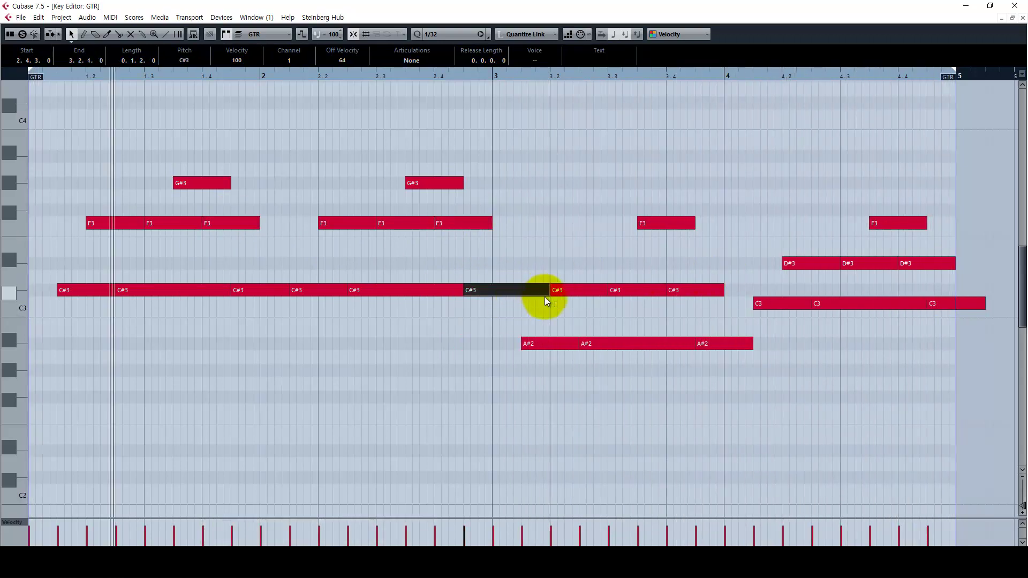
pyautogui.moveTo(723, 292); pyautogui.dragTo(746, 289)
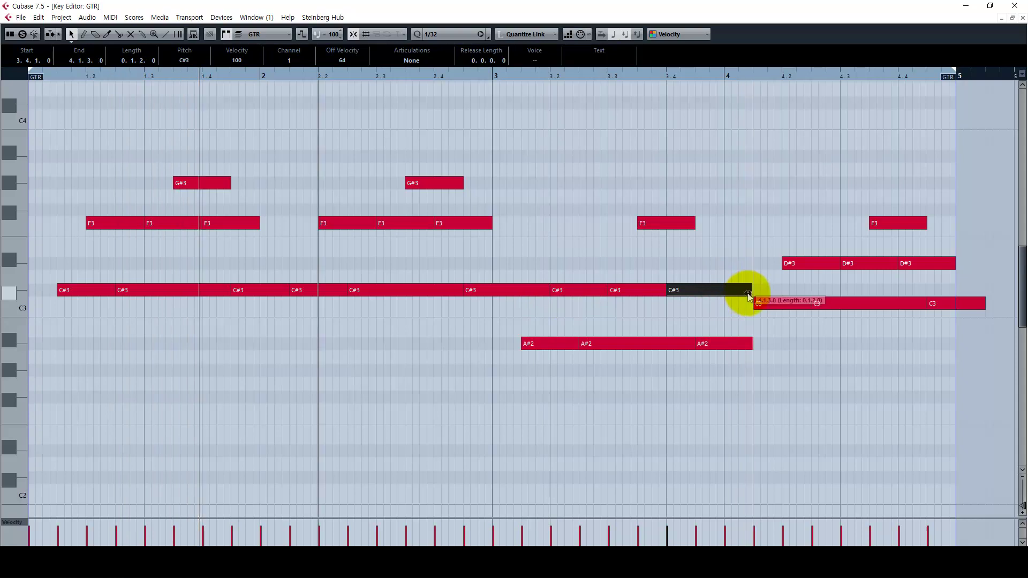
# Step: Extend the F3 notes so each gap up to the next F3 is filled, and end the last F3 and last C3 at 5.1.1
pyautogui.moveTo(258, 221); pyautogui.dragTo(317, 223)
pyautogui.moveTo(491, 224); pyautogui.dragTo(949, 228)
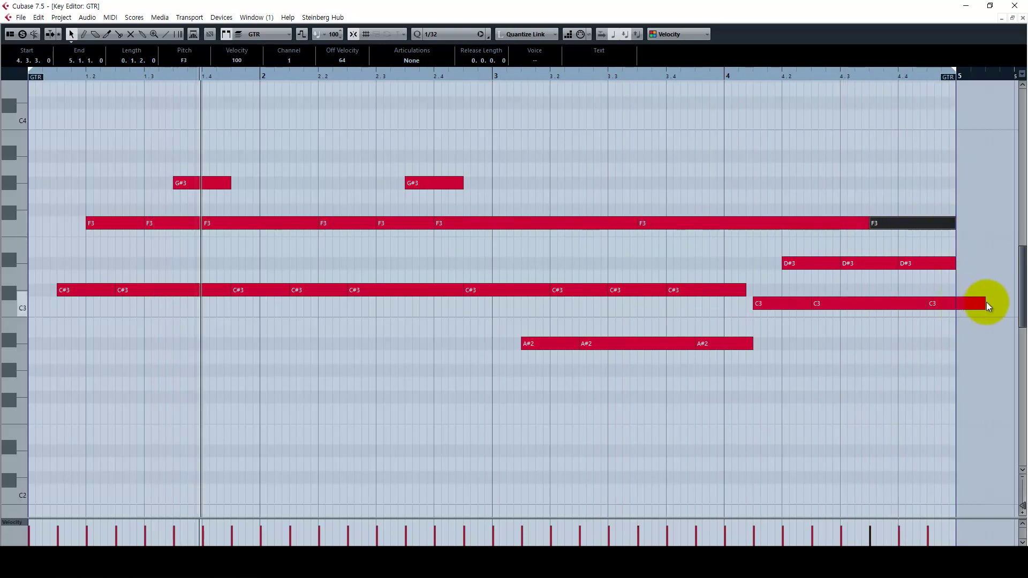
pyautogui.moveTo(983, 303); pyautogui.dragTo(955, 309)
pyautogui.click(506, 400)
pyautogui.press('g')
pyautogui.scroll(-3, 452, 384)
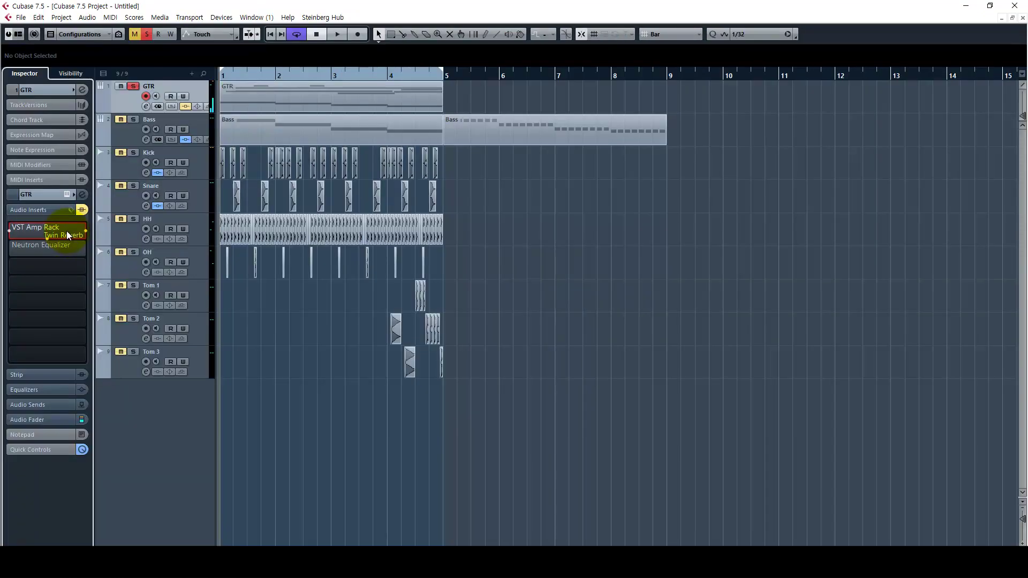
# Step: Open the GTR track's VST Amp Rack and examine the Twin Reverb entry in its preset list
pyautogui.click(53, 230)
pyautogui.moveTo(483, 214); pyautogui.dragTo(550, 125)
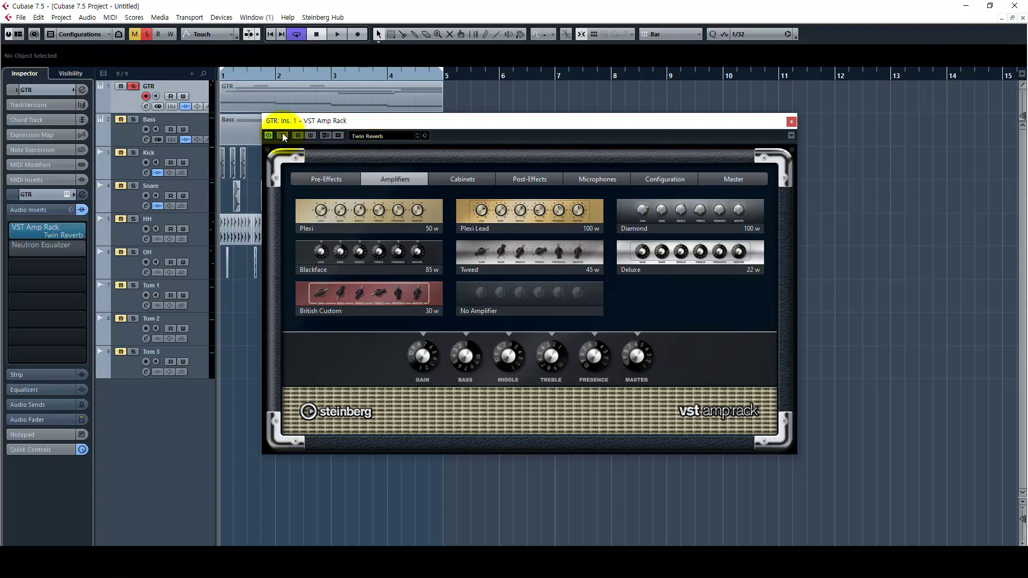
pyautogui.click(361, 140)
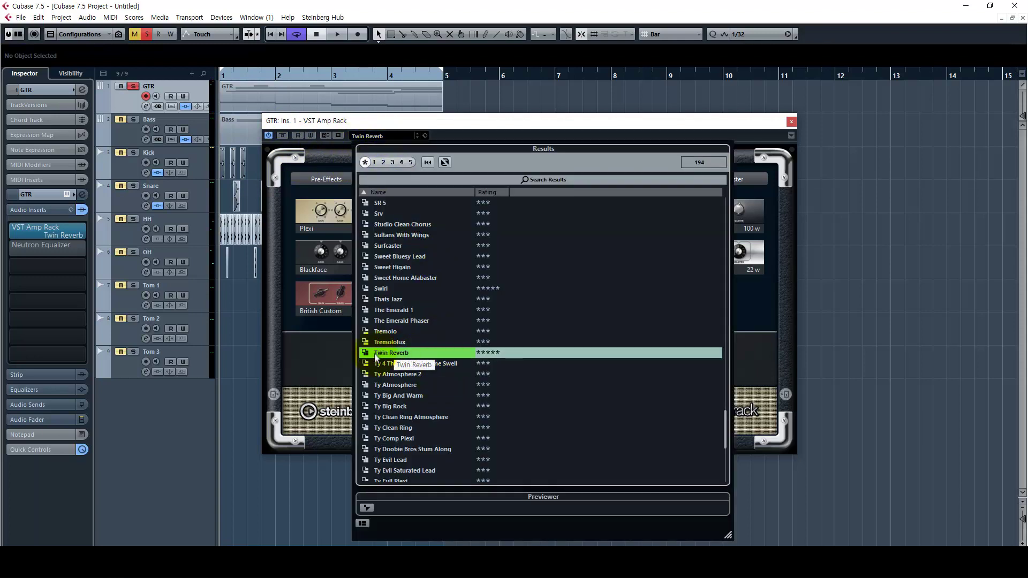
pyautogui.click(521, 131)
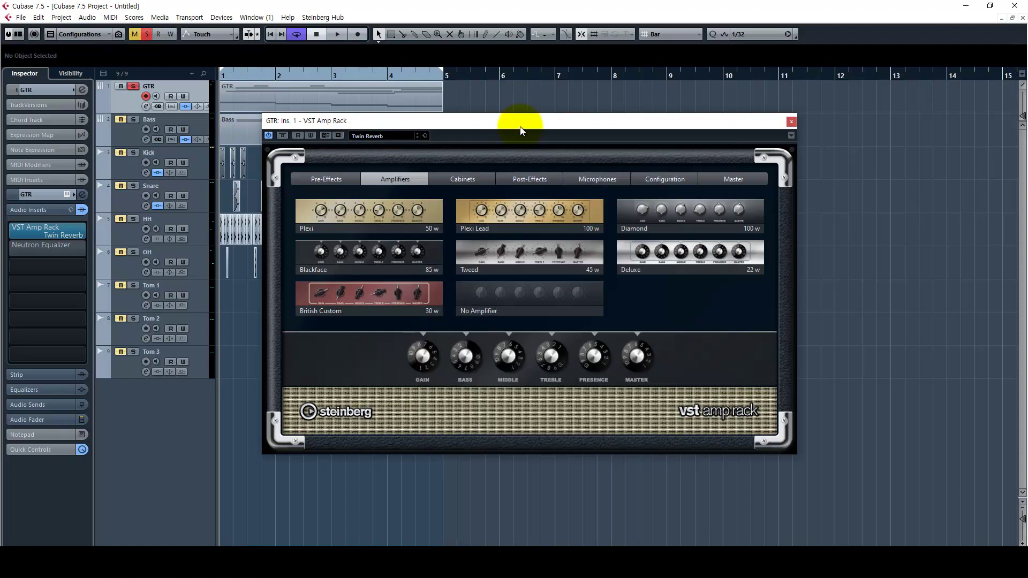
# Step: Examine the amp rack's Reverb and Overdrive post-effects and the list of further effects that can be added
pyautogui.click(527, 182)
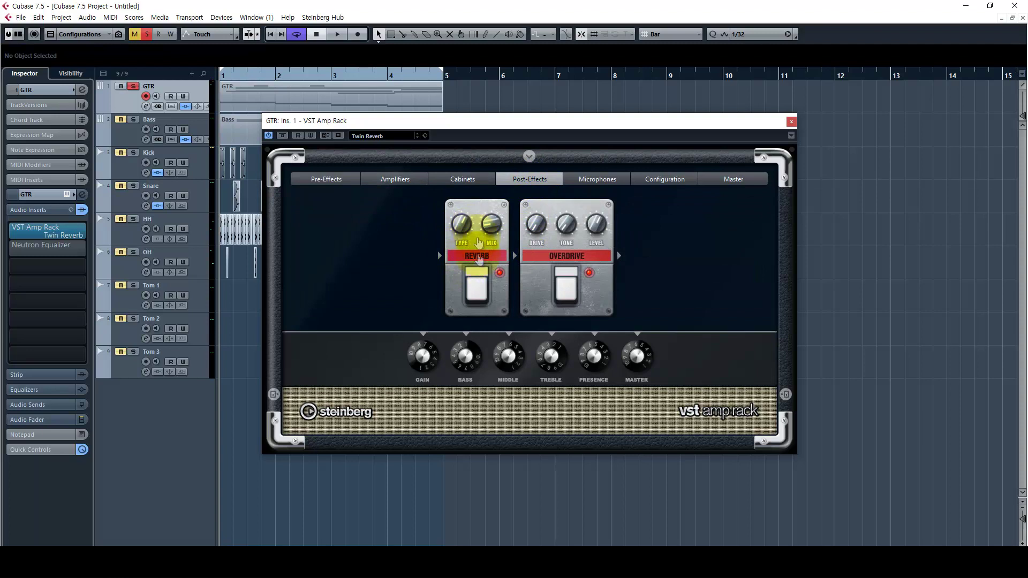
pyautogui.click(622, 257)
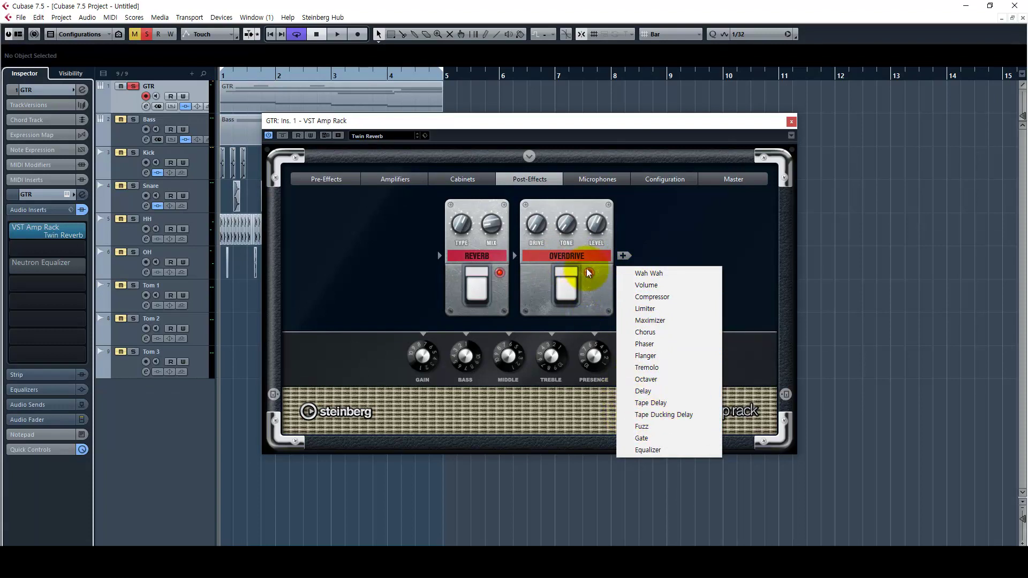
pyautogui.click(641, 230)
pyautogui.moveTo(452, 121); pyautogui.dragTo(509, 104)
# Step: Play the guitar part with the Overdrive pedal switched off and on to compare the sound
pyautogui.press('space')
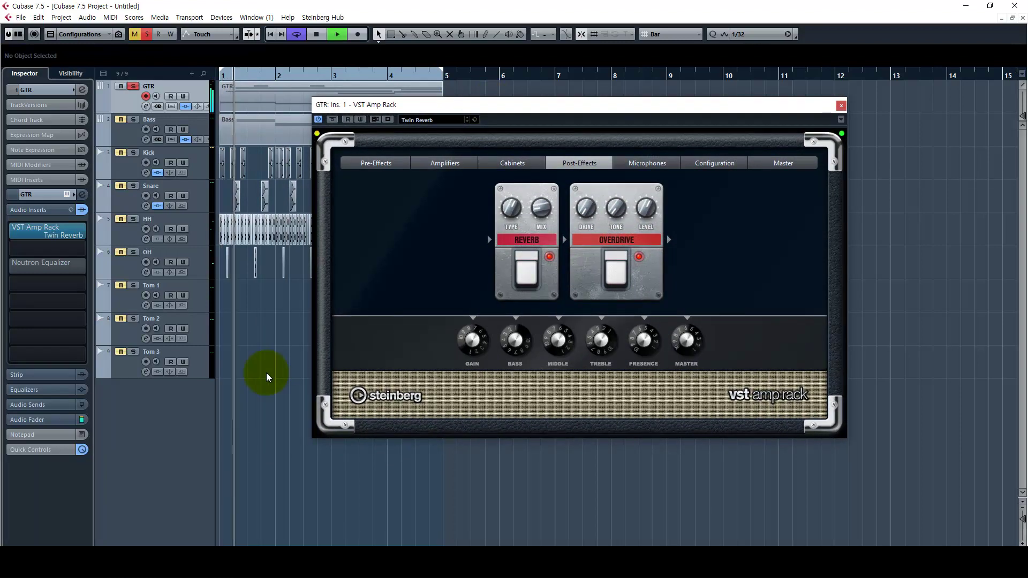
pyautogui.click(618, 273)
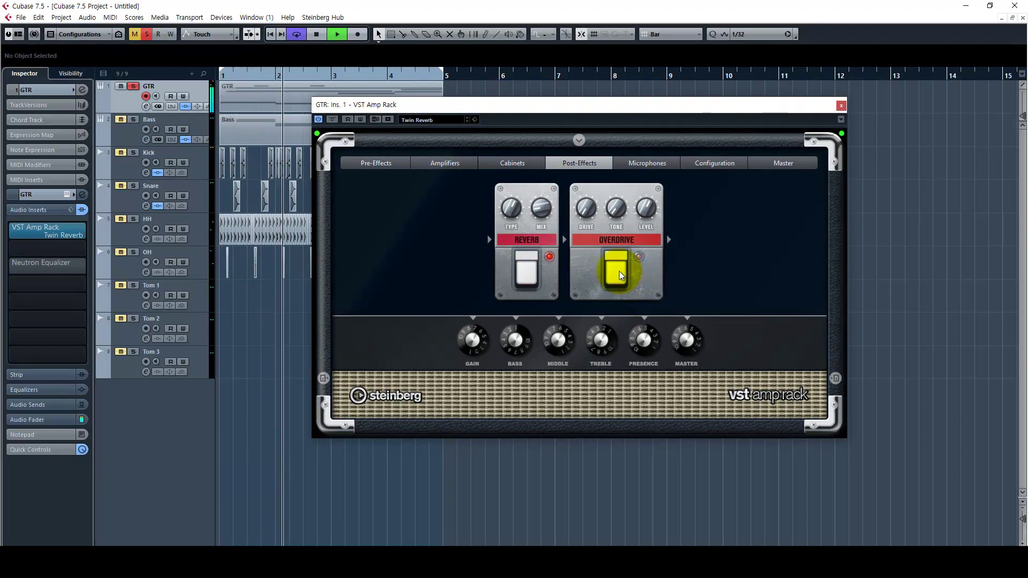
pyautogui.click(333, 119)
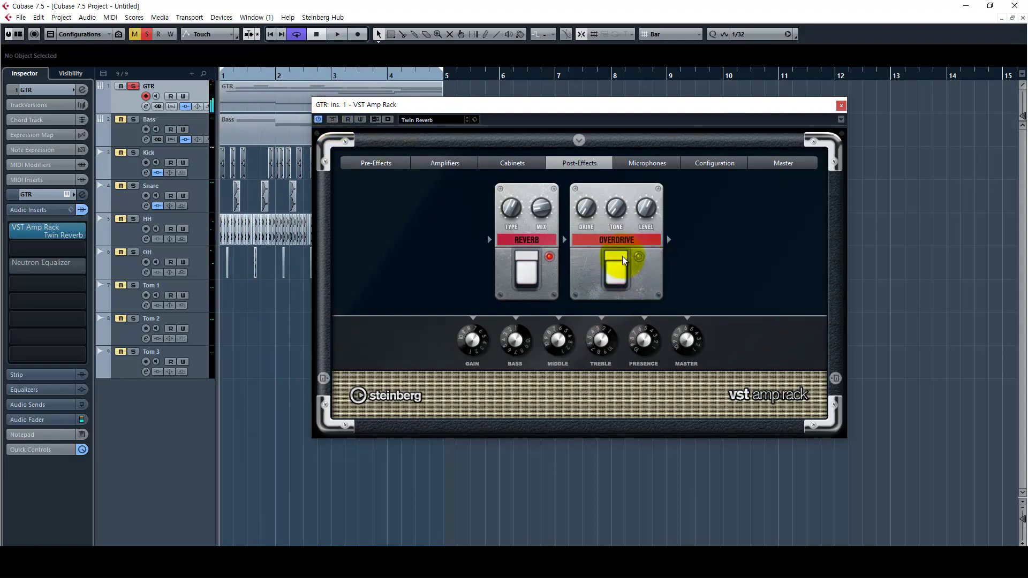
pyautogui.press('space')
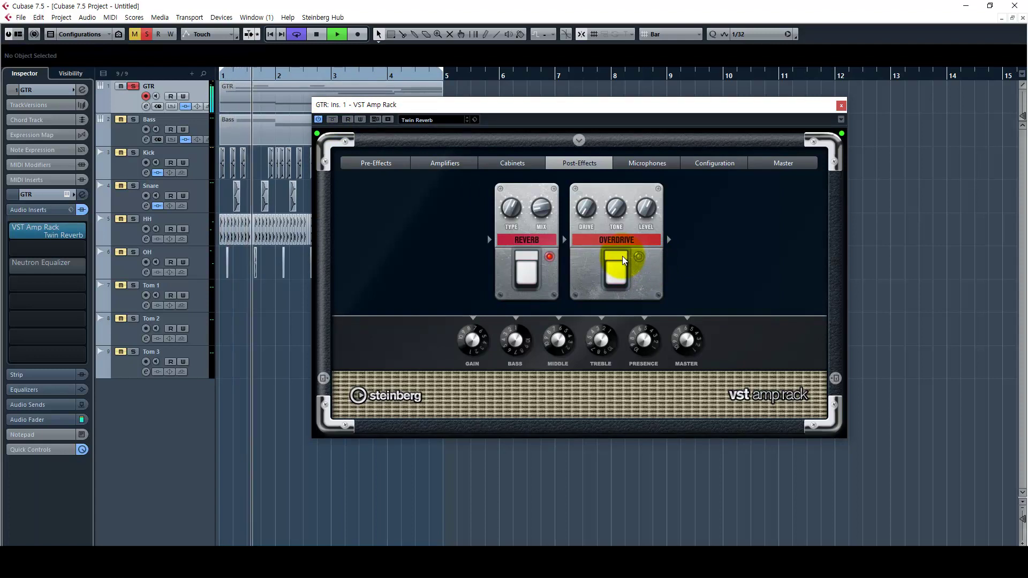
pyautogui.click(567, 479)
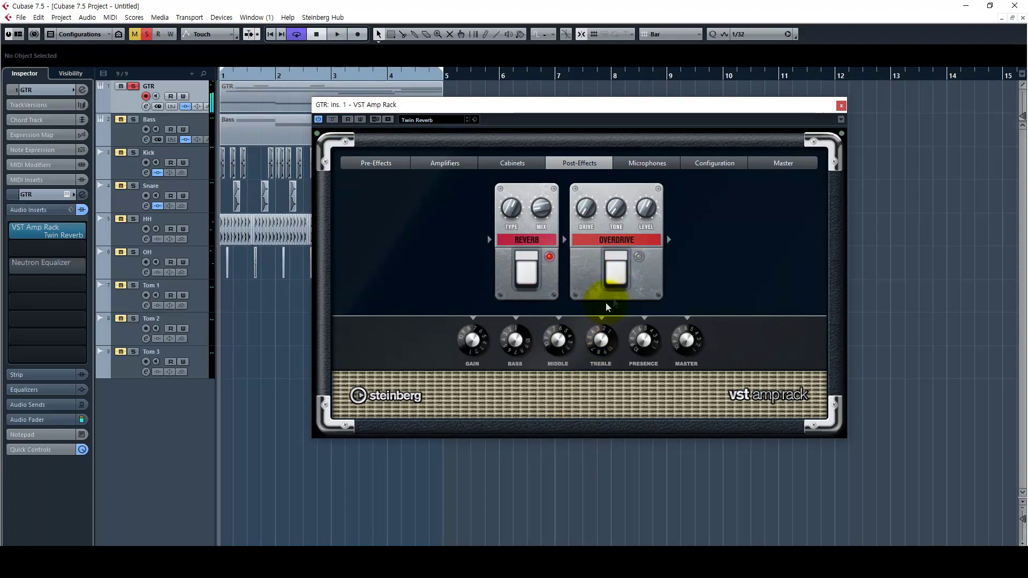
pyautogui.press('space')
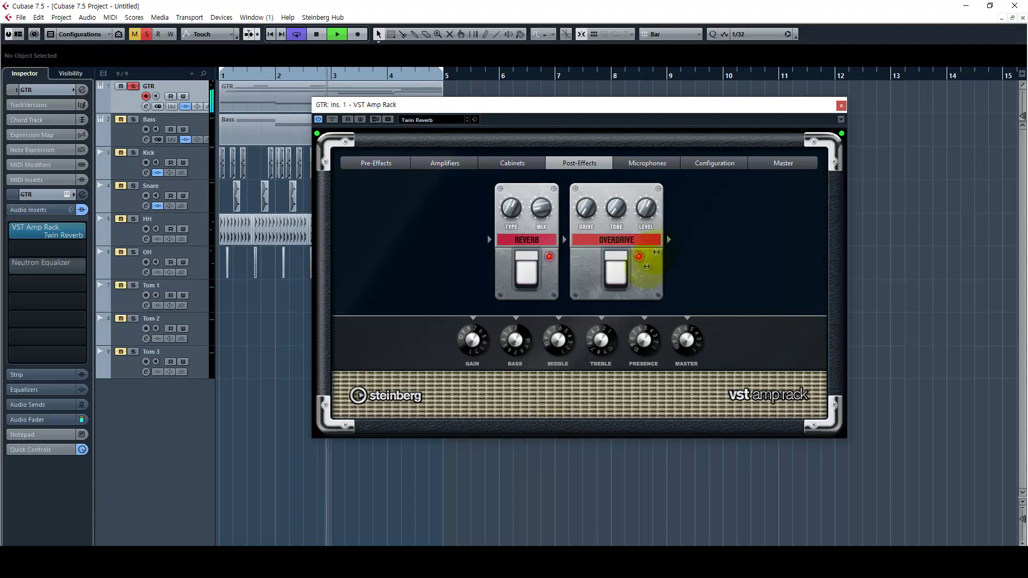
# Step: Adjust the Overdrive pedal while listening, setting Drive to 0.2, Tone to 1.9 and Level to 1.5
pyautogui.moveTo(593, 207); pyautogui.dragTo(617, 191)
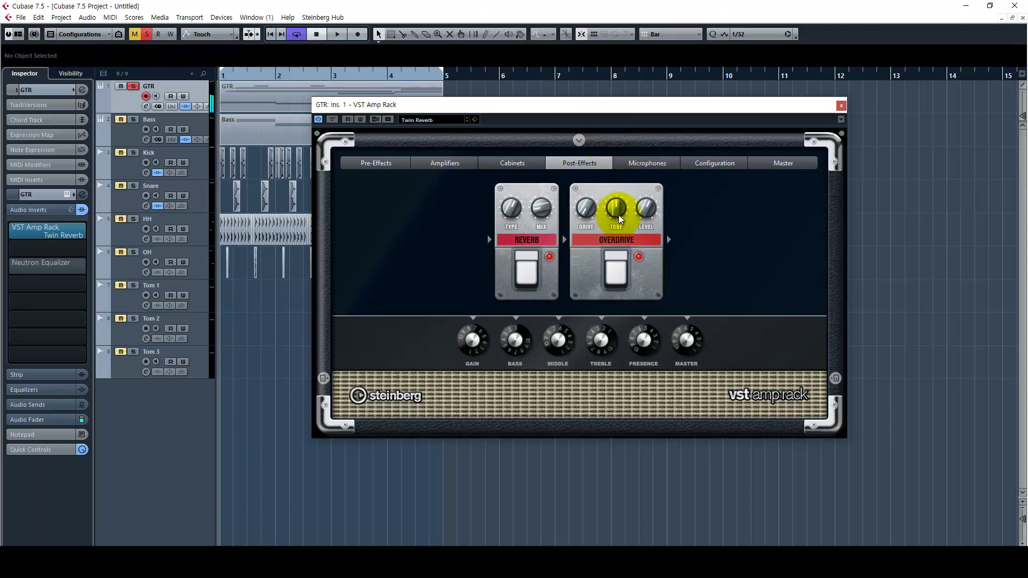
pyautogui.press('space')
pyautogui.moveTo(620, 218)
pyautogui.mouseDown()
pyautogui.moveTo(616, 170)
pyautogui.moveTo(615, 263)
pyautogui.moveTo(607, 229)
pyautogui.mouseUp()
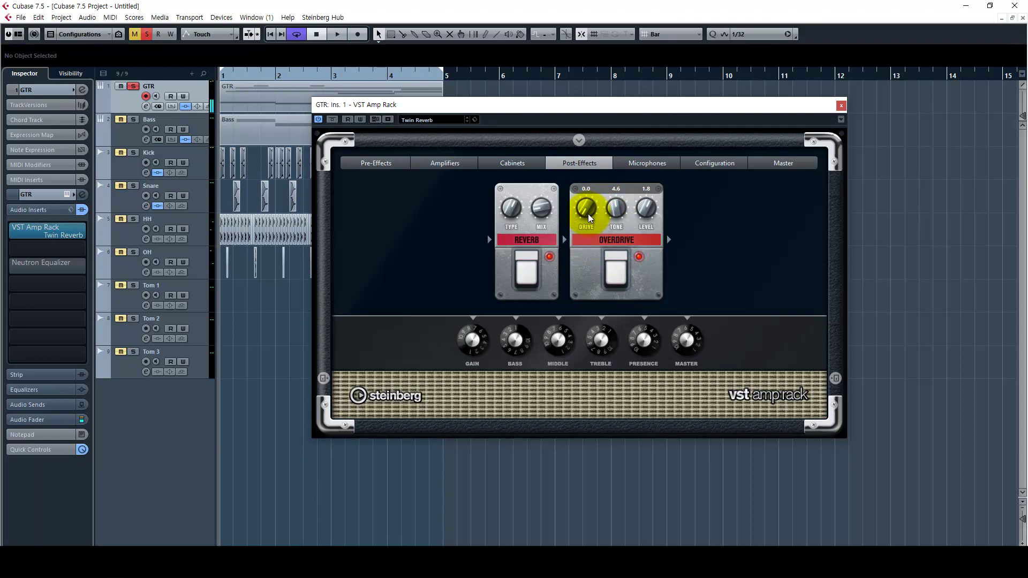
pyautogui.moveTo(589, 213); pyautogui.dragTo(586, 211)
pyautogui.press('space')
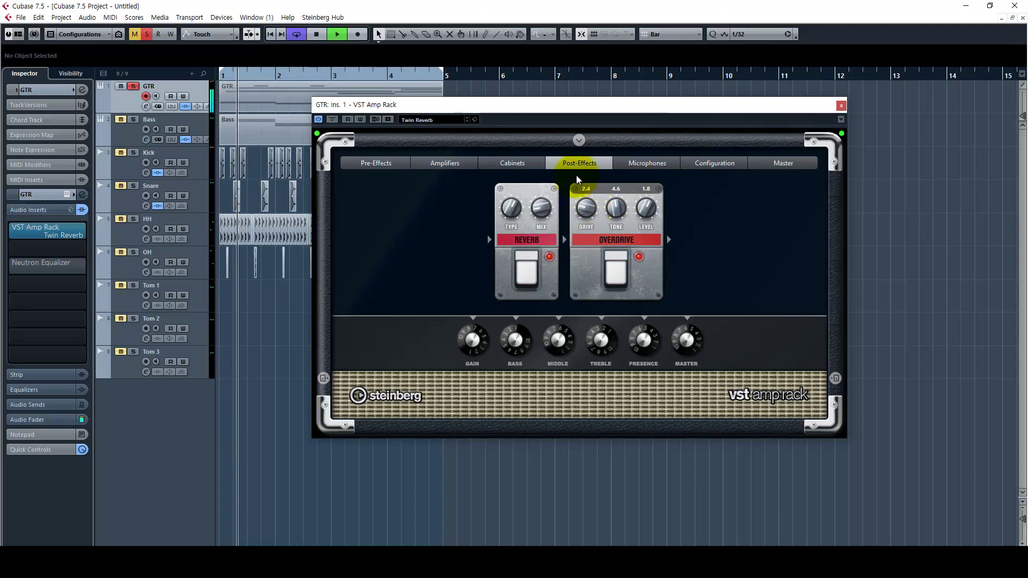
pyautogui.click(575, 105)
pyautogui.moveTo(574, 102); pyautogui.dragTo(568, 192)
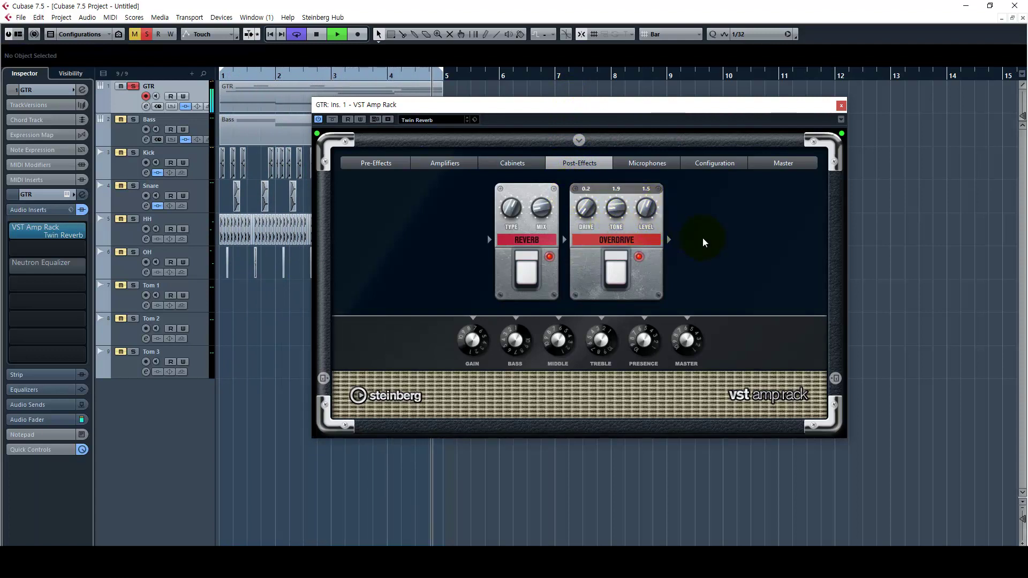
# Step: Open the GTR track's Neutron Equalizer and arrange it beside the VST Amp Rack to examine its EQ curve during playback
pyautogui.click(73, 274)
pyautogui.moveTo(349, 182); pyautogui.dragTo(341, 143)
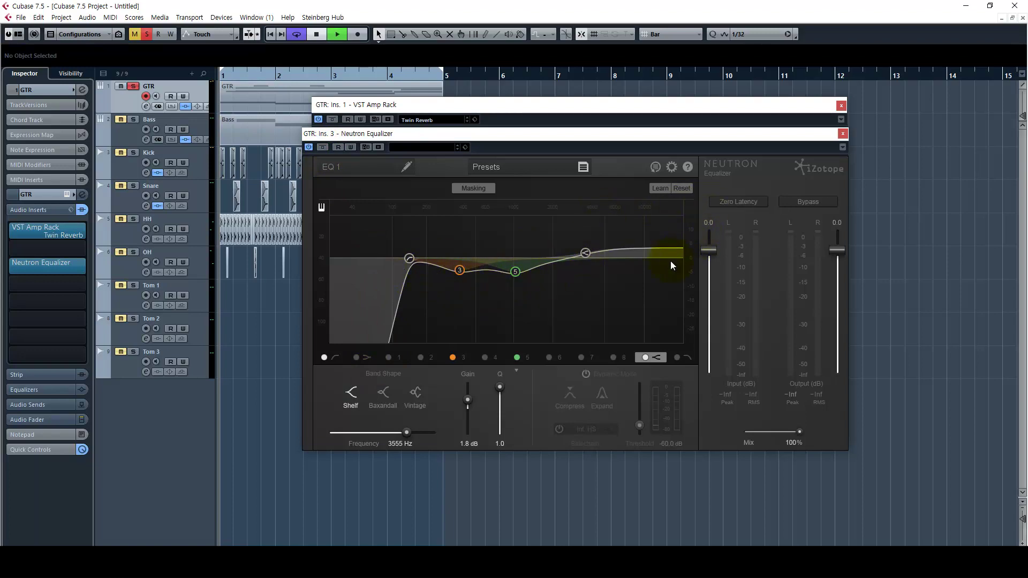
pyautogui.moveTo(590, 138); pyautogui.dragTo(523, 154)
pyautogui.moveTo(544, 104); pyautogui.dragTo(686, 105)
pyautogui.moveTo(755, 210)
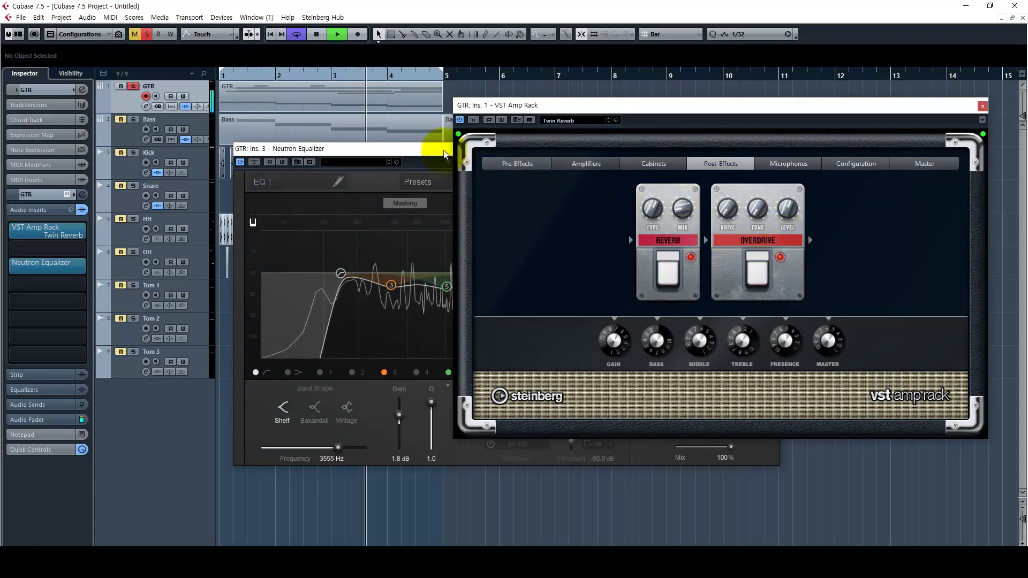
pyautogui.moveTo(444, 153); pyautogui.dragTo(398, 147)
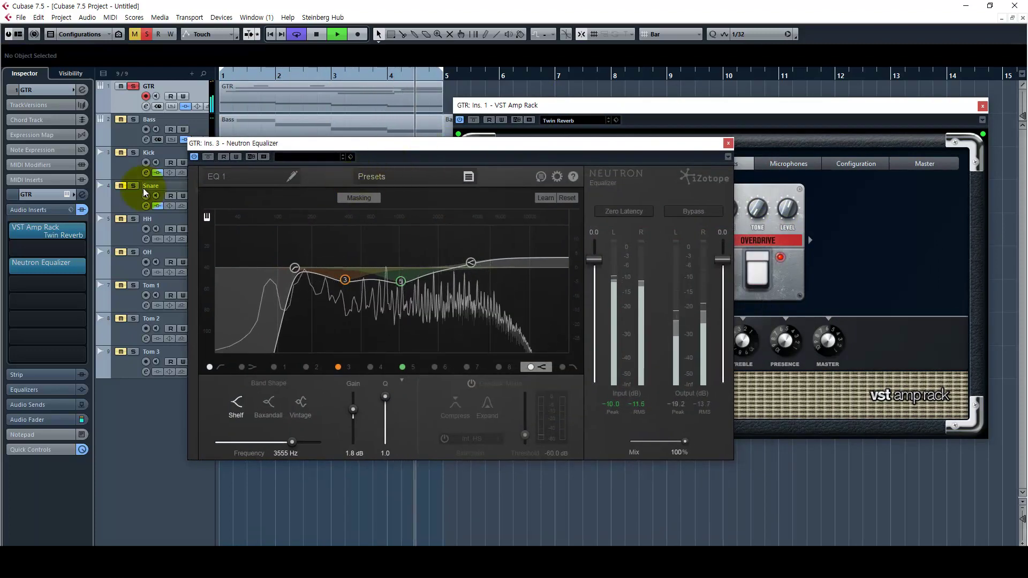
# Step: Bypass and re-enable the GTR audio inserts to compare the sound, check the level in the MixConsole, and stop playback
pyautogui.click(81, 210)
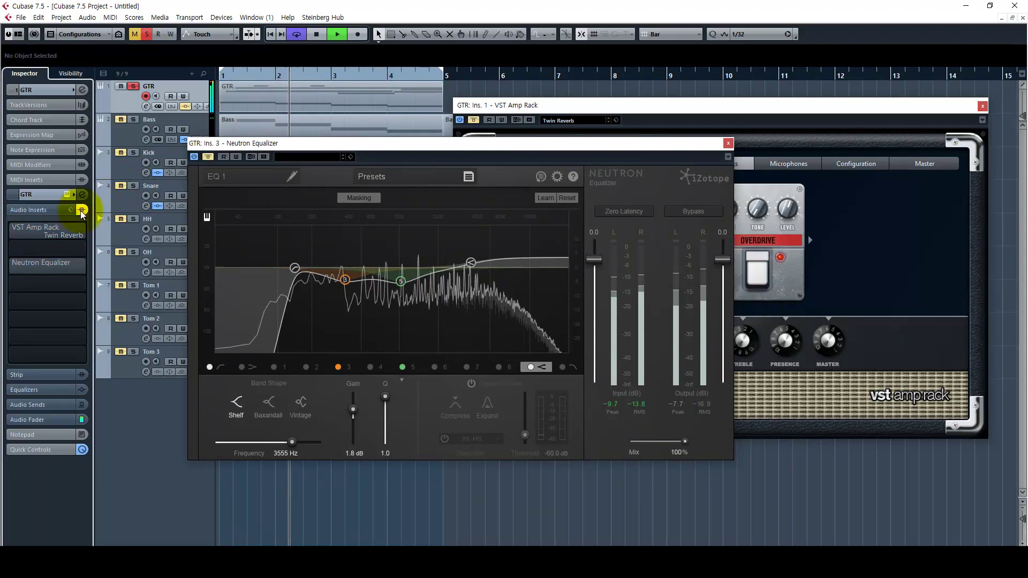
pyautogui.click(81, 211)
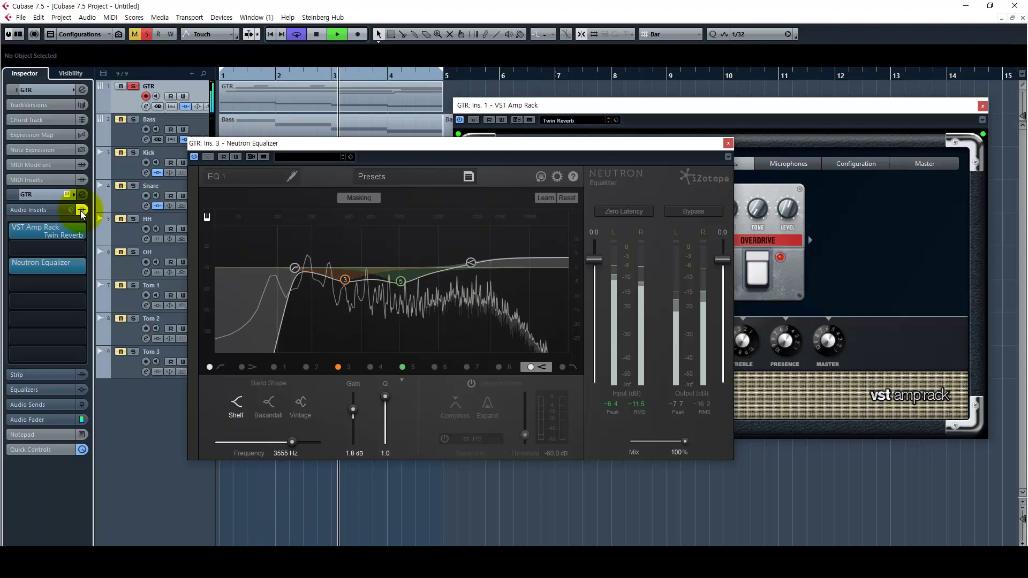
pyautogui.press('F3')
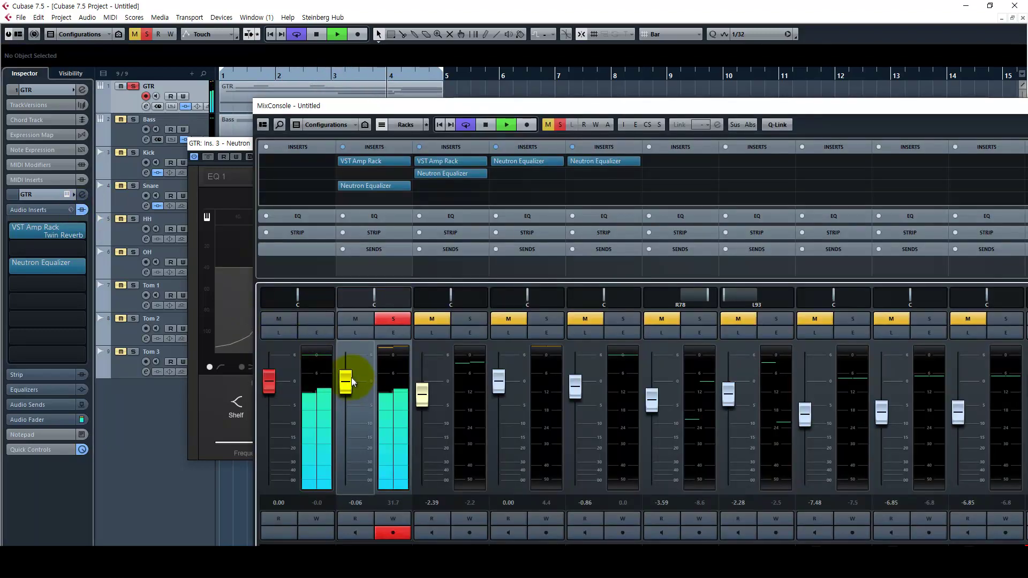
pyautogui.press('F3')
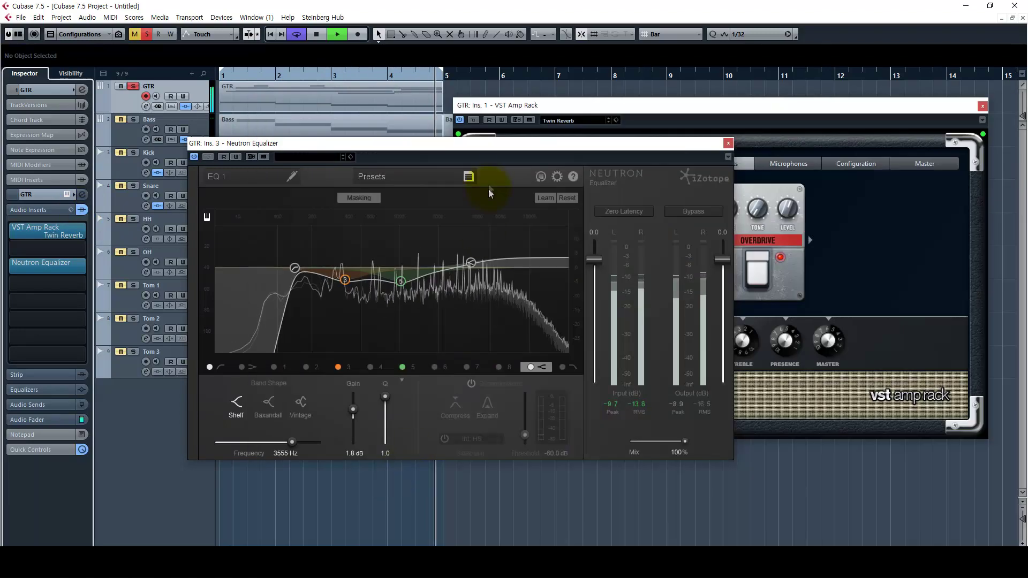
pyautogui.moveTo(455, 145); pyautogui.dragTo(522, 180)
pyautogui.moveTo(516, 105); pyautogui.dragTo(583, 106)
pyautogui.press('space')
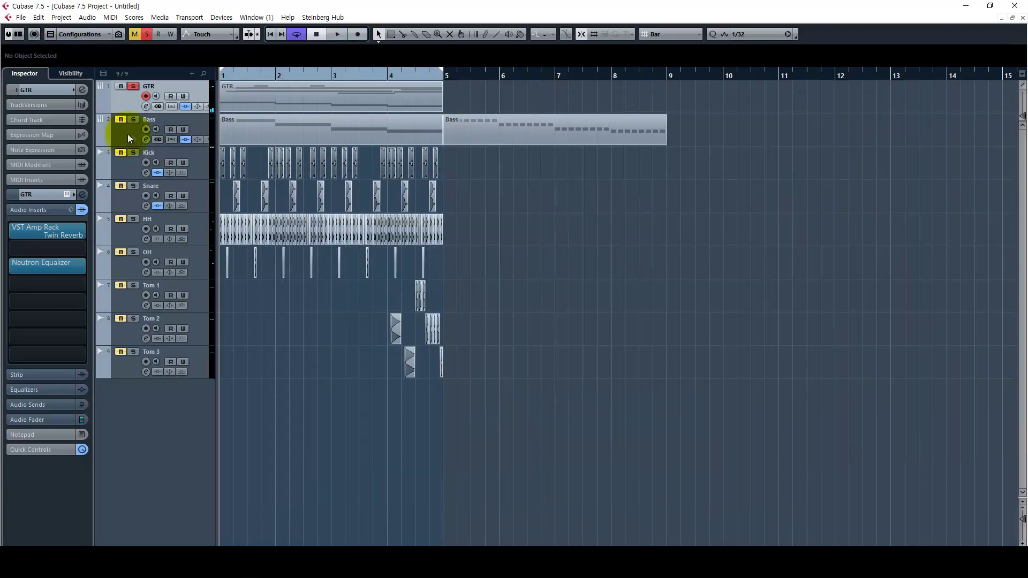
# Step: Select the Bass track and view its Ample Bass P II Lite instrument
pyautogui.click(133, 136)
pyautogui.click(46, 89)
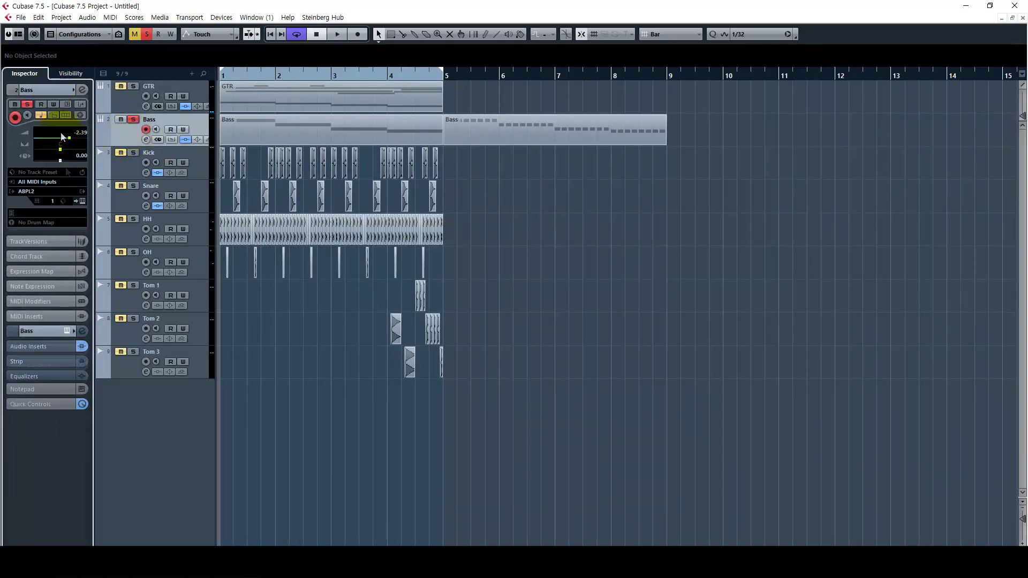
pyautogui.click(82, 200)
pyautogui.moveTo(592, 232); pyautogui.dragTo(243, 106)
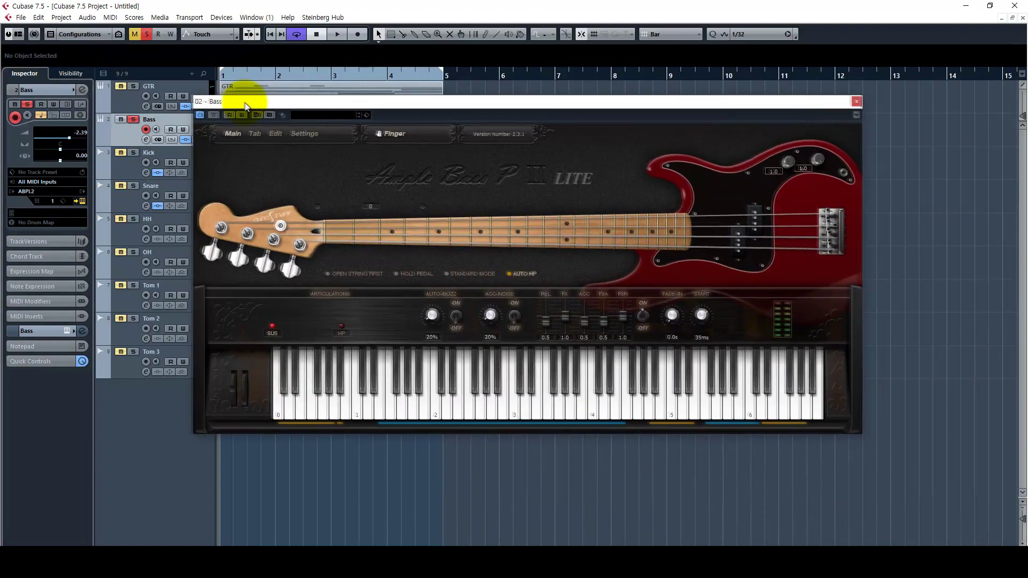
pyautogui.click(854, 102)
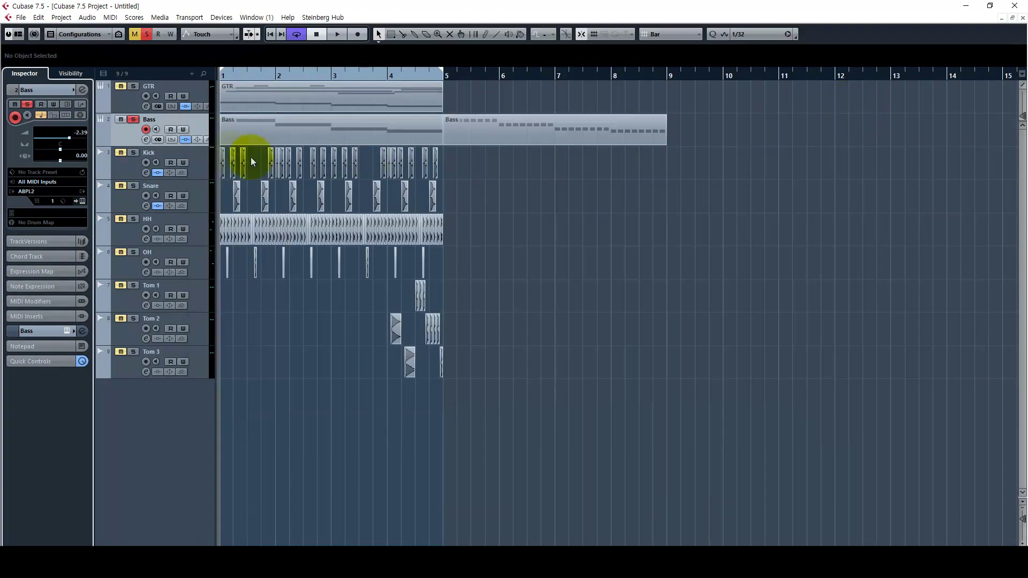
# Step: Open the Bass part in bars 1–4, audition its four long notes, and return to the project
pyautogui.doubleClick(284, 127)
pyautogui.click(107, 257)
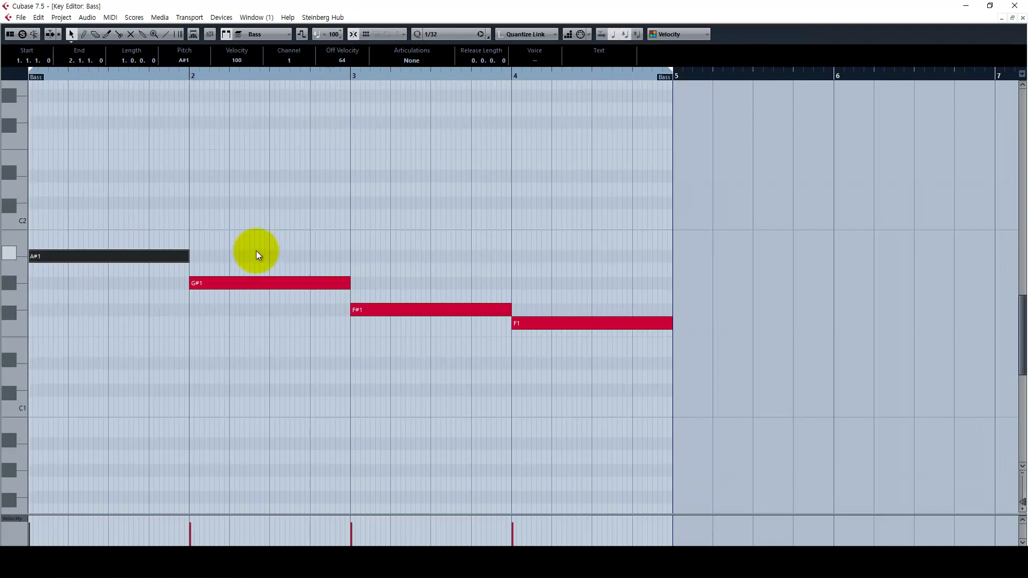
pyautogui.keyDown('shift'); pyautogui.click(256, 283); pyautogui.keyUp('shift')
pyautogui.keyDown('shift'); pyautogui.click(429, 310); pyautogui.keyUp('shift')
pyautogui.keyDown('shift'); pyautogui.click(595, 324); pyautogui.keyUp('shift')
pyautogui.click(613, 224)
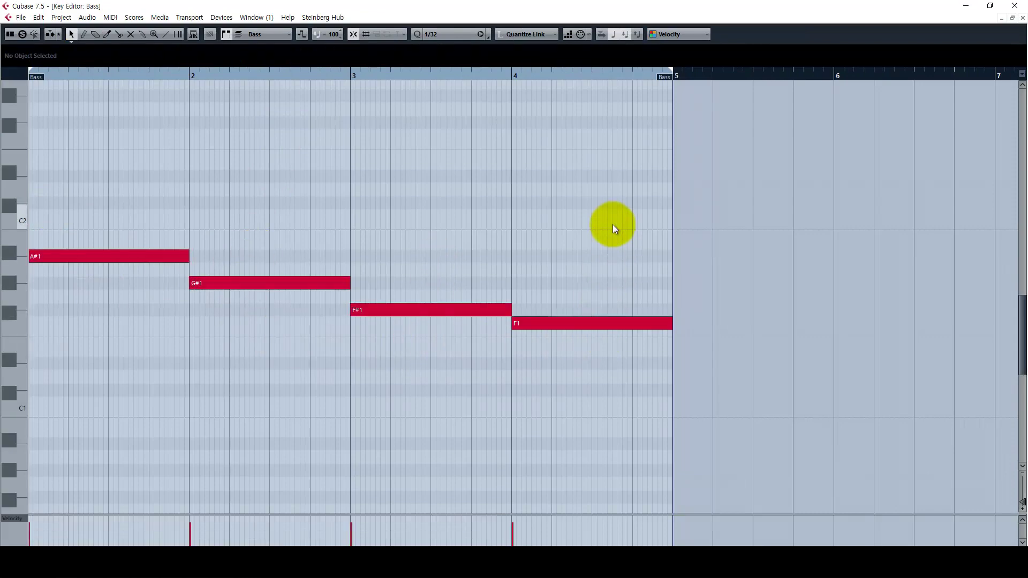
pyautogui.click(1023, 18)
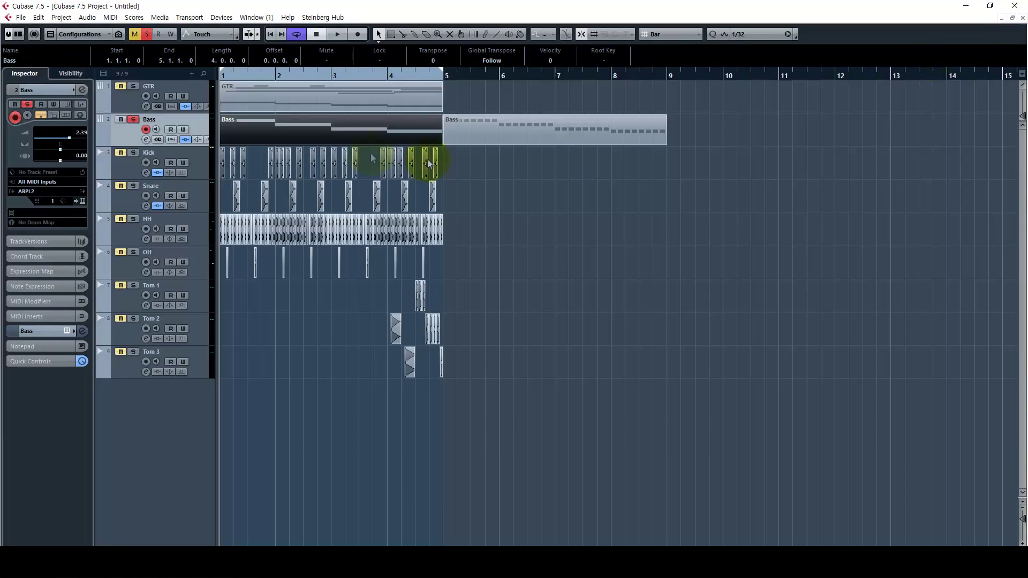
# Step: Play the Bass track and open its VST Amp Rack insert to examine the Master section and the preset in use
pyautogui.press('space')
pyautogui.click(41, 331)
pyautogui.click(62, 210)
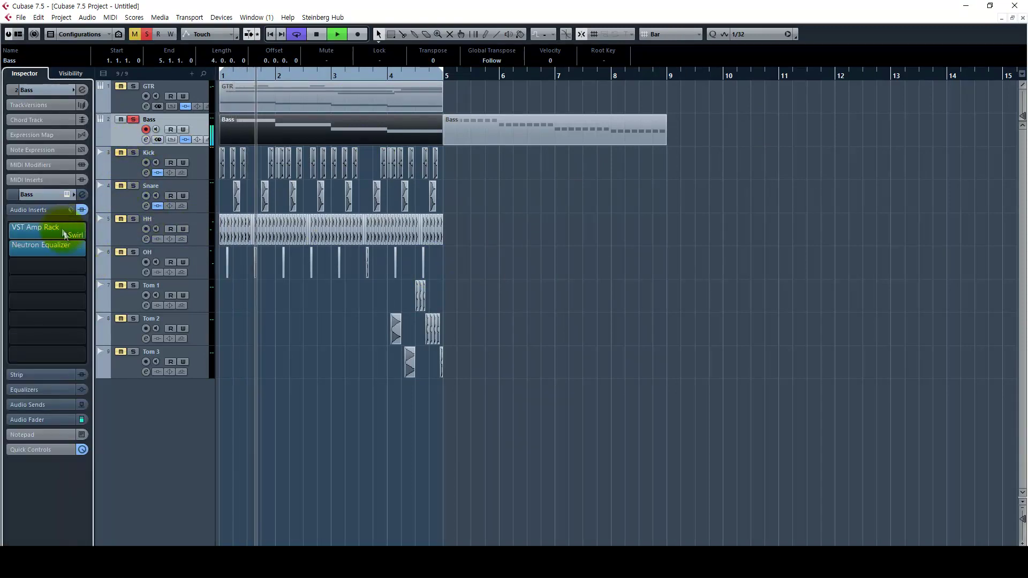
pyautogui.click(63, 234)
pyautogui.moveTo(673, 236); pyautogui.dragTo(588, 143)
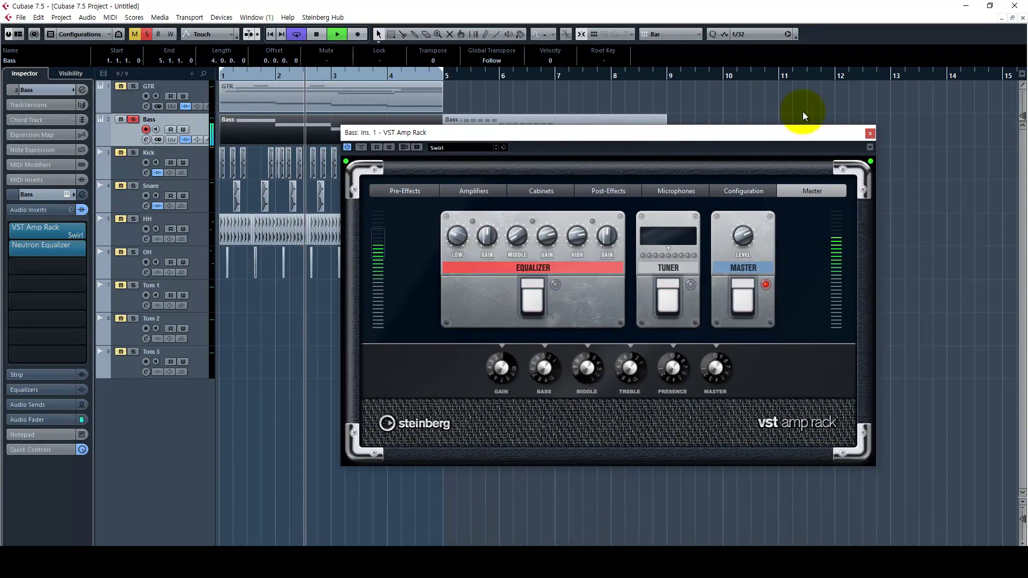
pyautogui.click(804, 116)
pyautogui.moveTo(420, 133); pyautogui.dragTo(422, 181)
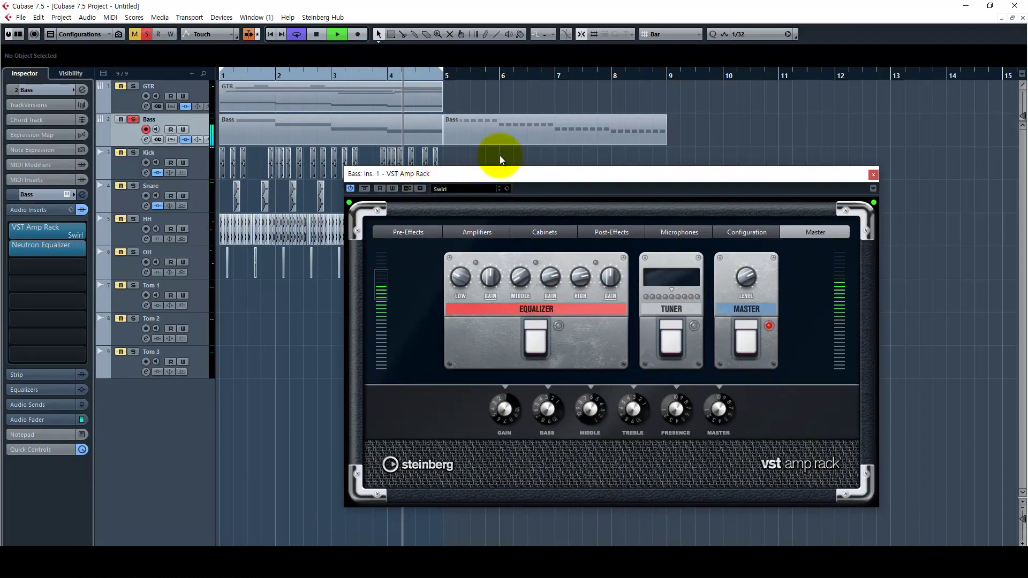
pyautogui.press('space')
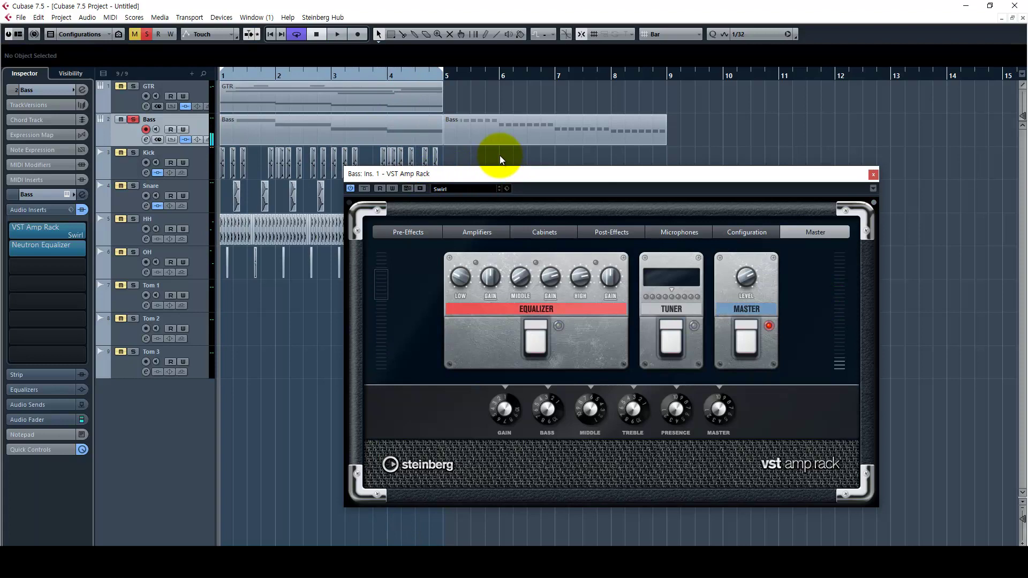
pyautogui.click(466, 189)
# Step: Bypass the Bass track's Neutron Equalizer and examine the amp rack's Post-Effects and Pre-Effects pedals during playback
pyautogui.click(33, 250)
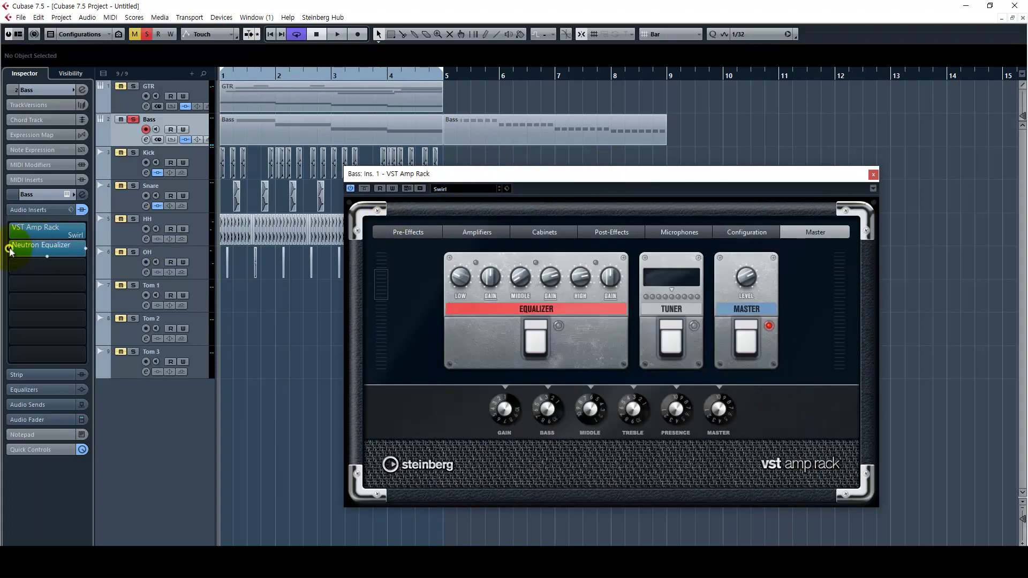
pyautogui.press('space')
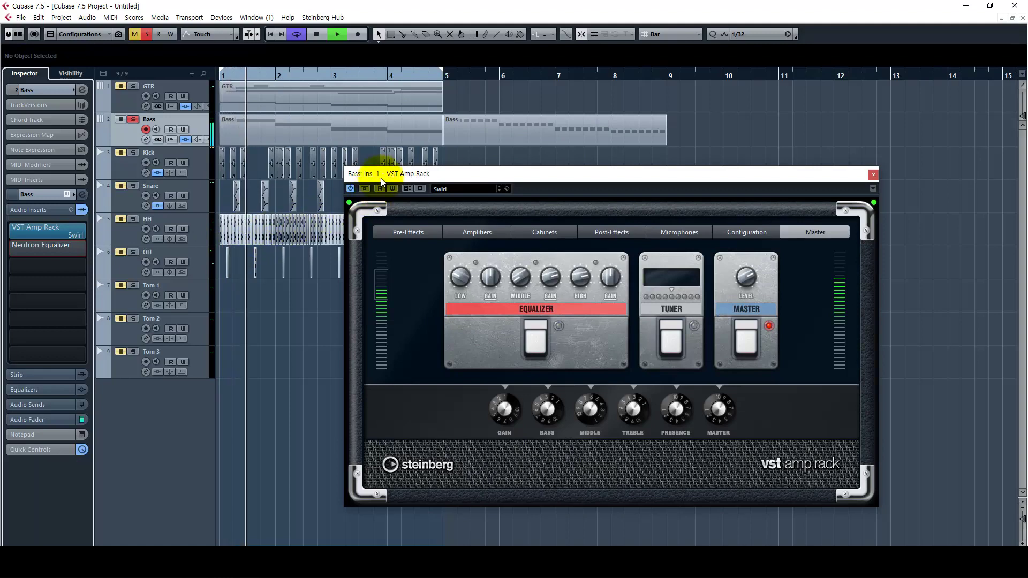
pyautogui.moveTo(381, 181); pyautogui.dragTo(338, 180)
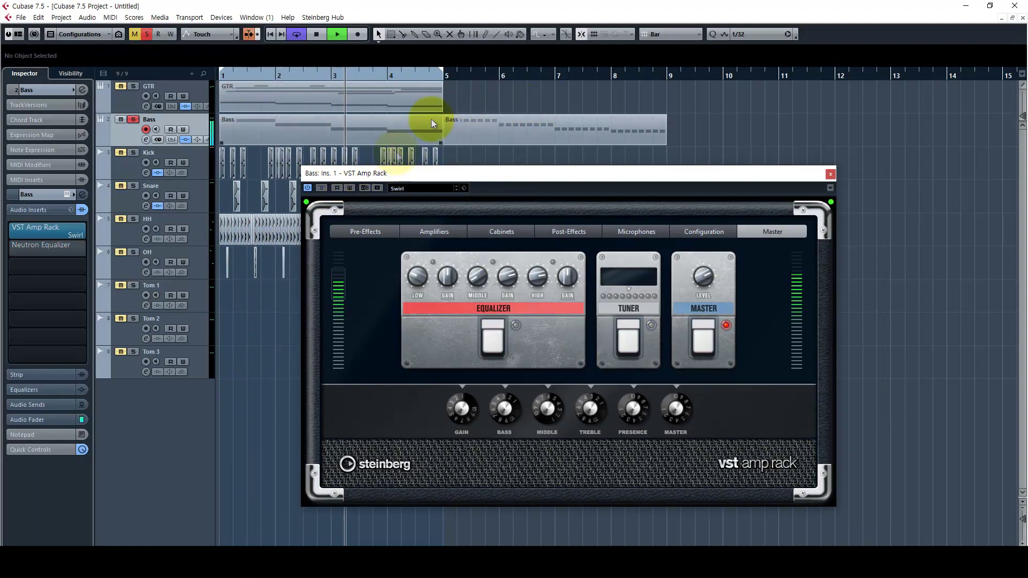
pyautogui.click(569, 232)
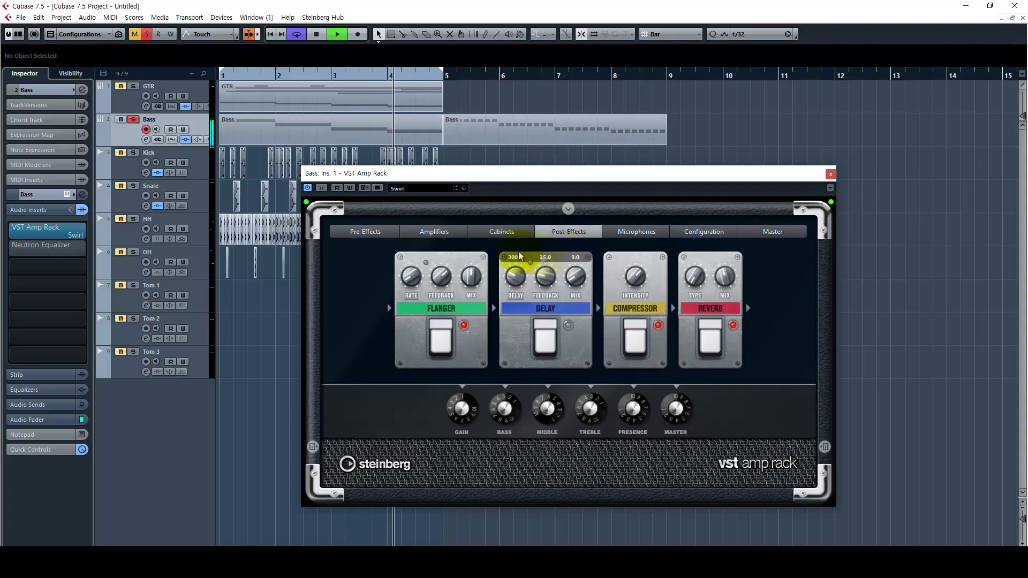
pyautogui.click(365, 232)
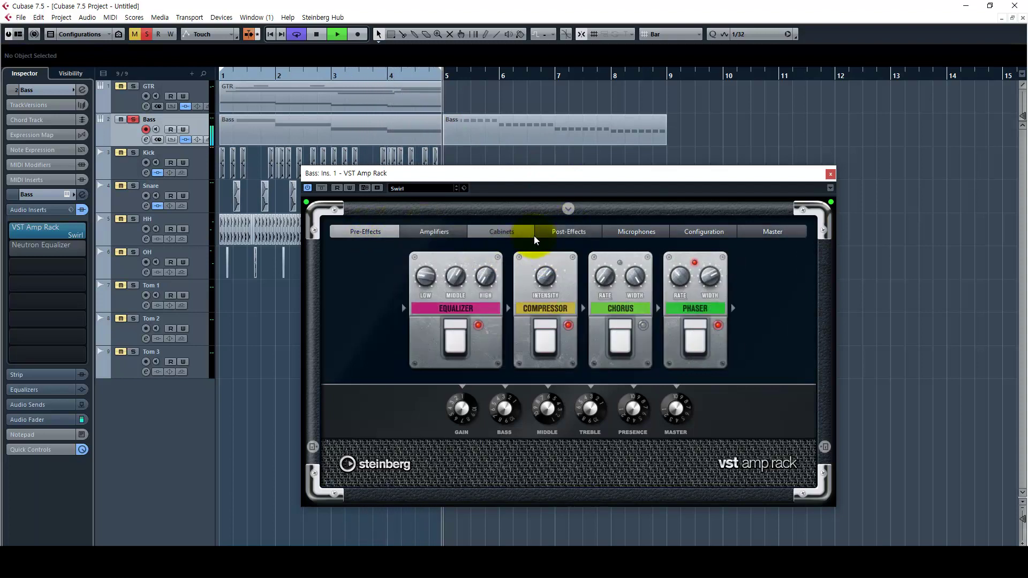
pyautogui.press('space')
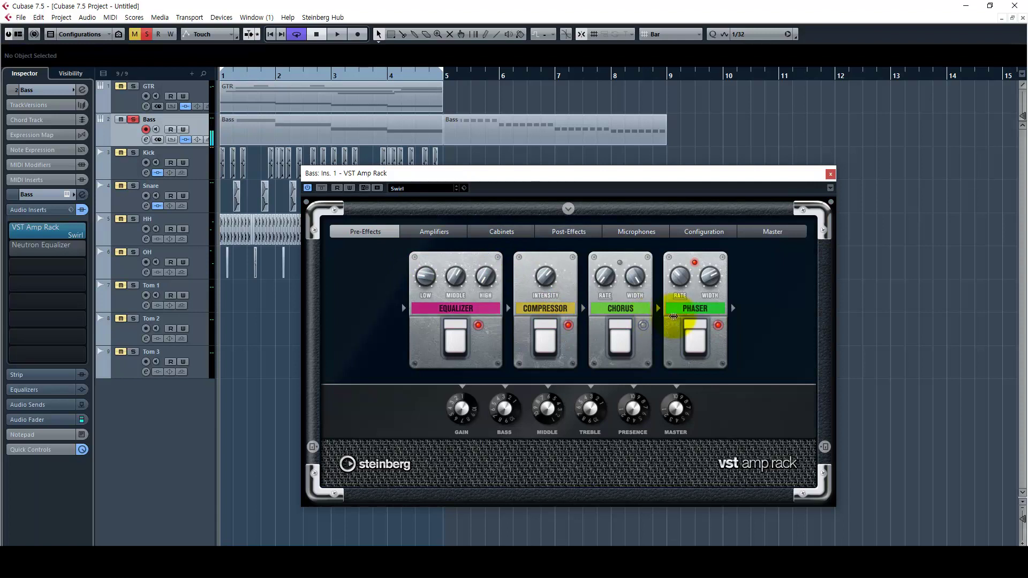
pyautogui.click(569, 235)
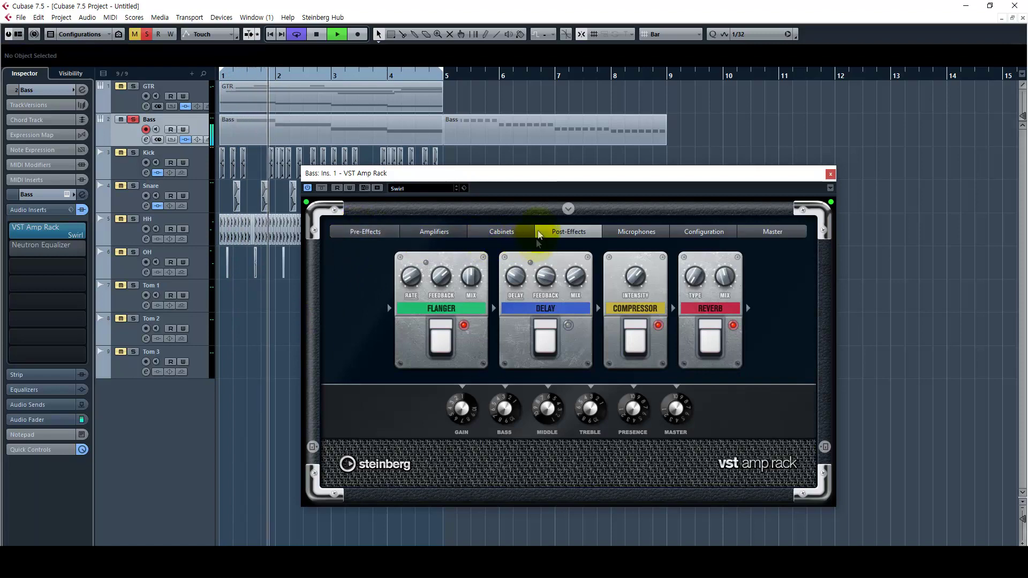
pyautogui.moveTo(523, 172); pyautogui.dragTo(576, 146)
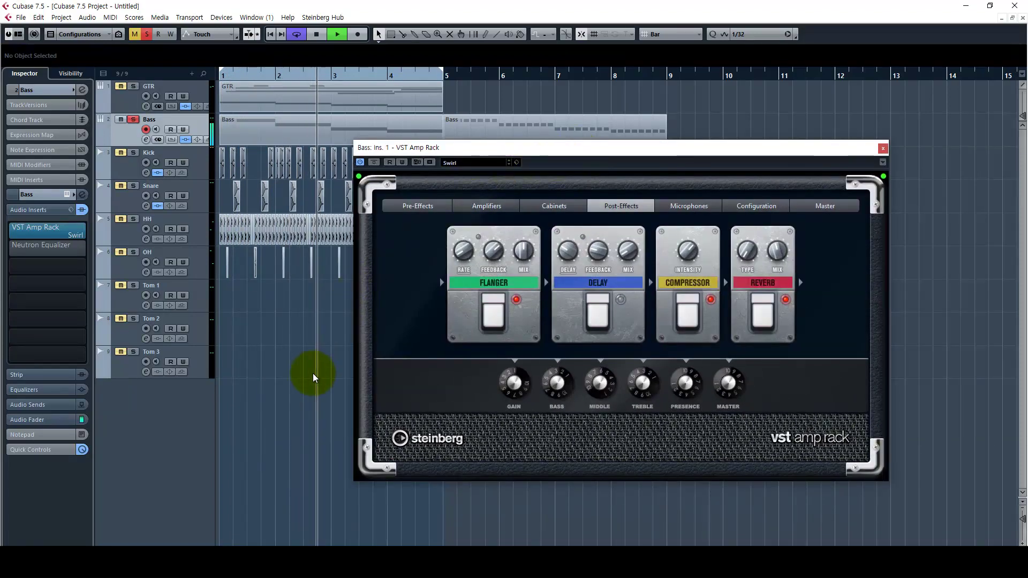
pyautogui.press('space')
# Step: Re-enable and open the Bass track's Neutron Equalizer, and compare the sound with and without its EQ curve
pyautogui.click(47, 246)
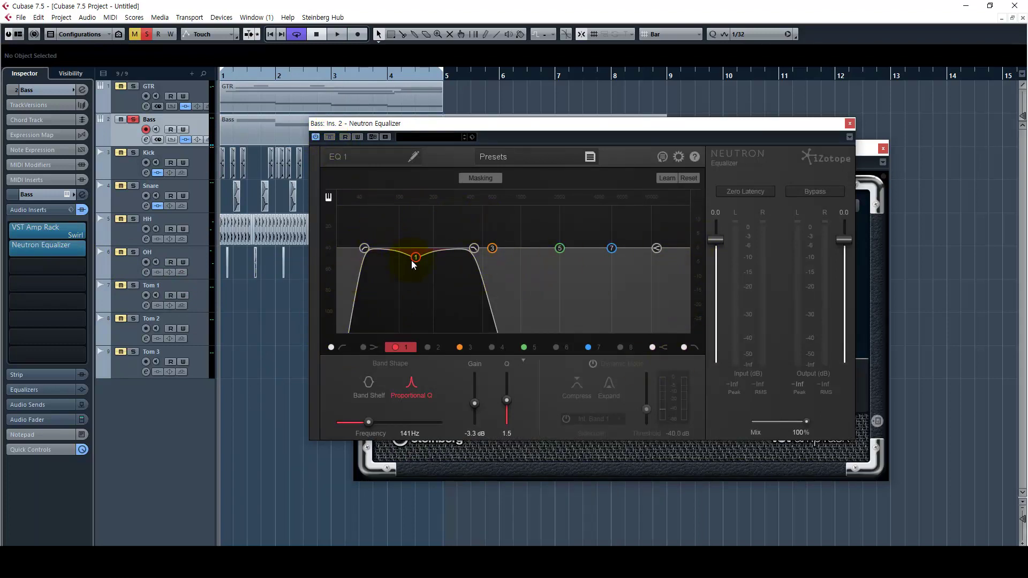
pyautogui.press('space')
pyautogui.click(331, 137)
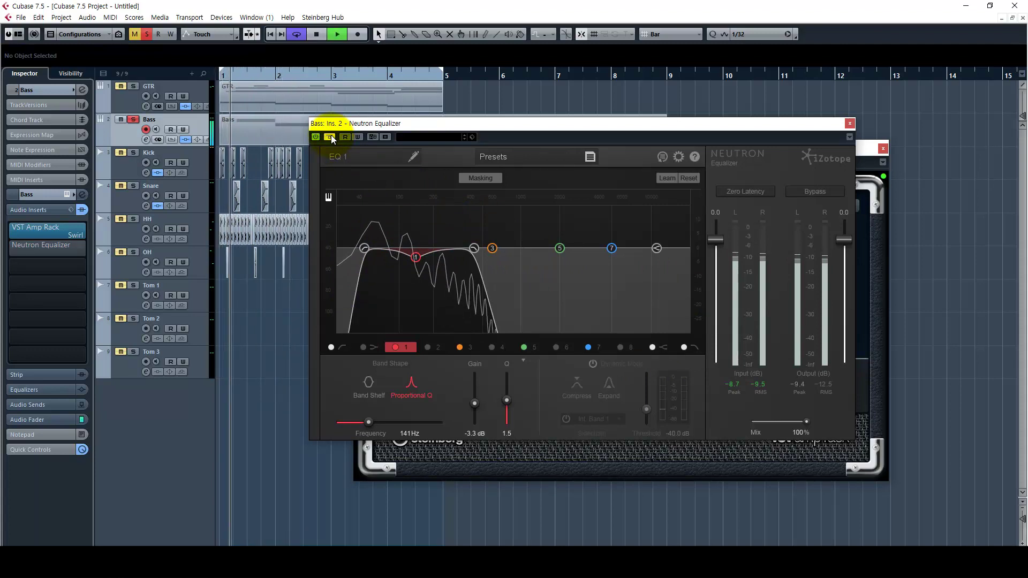
pyautogui.click(331, 136)
pyautogui.press('space')
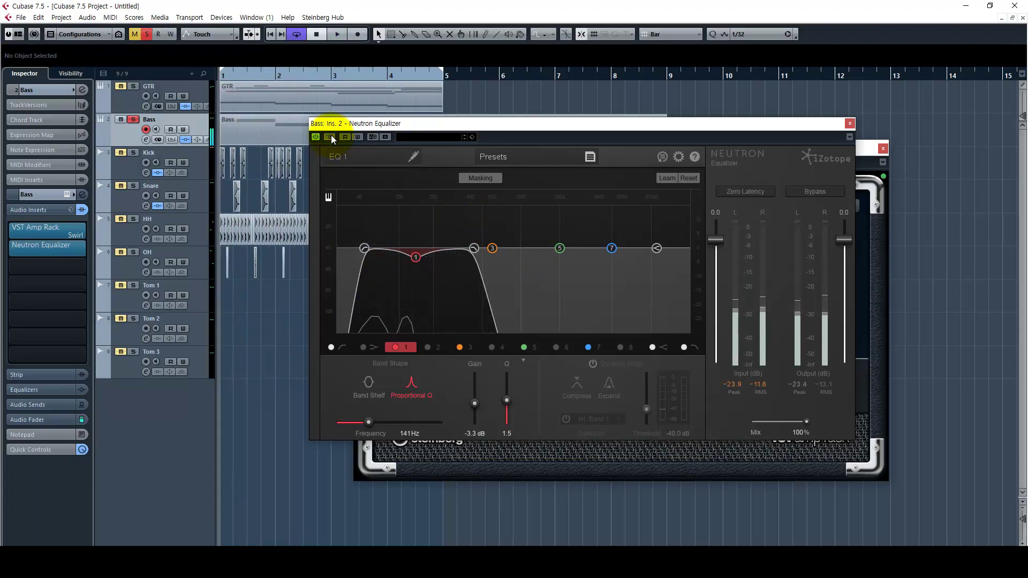
pyautogui.press('space')
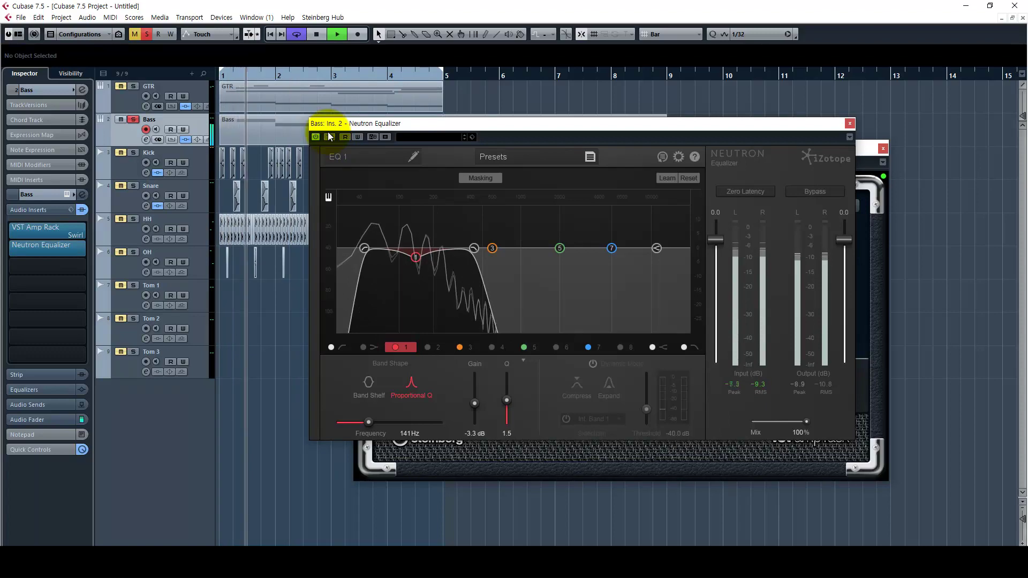
pyautogui.moveTo(329, 126); pyautogui.dragTo(318, 121)
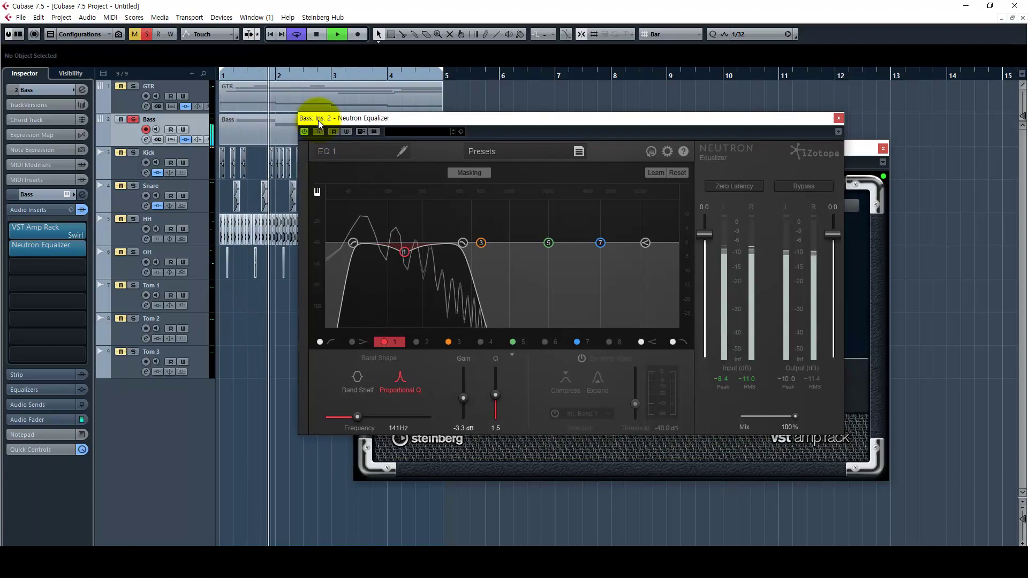
pyautogui.press('space')
# Step: Set EQ band 1 to 135 Hz with a slightly shallower cut, and sweep the high-cut filter to 20 kHz and back to 497 Hz
pyautogui.click(405, 251)
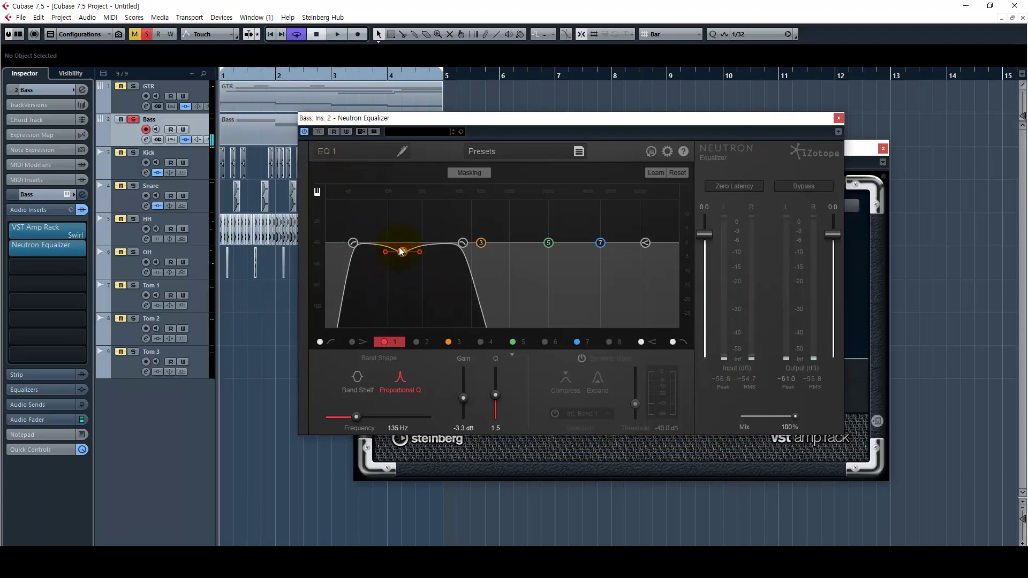
pyautogui.press('space')
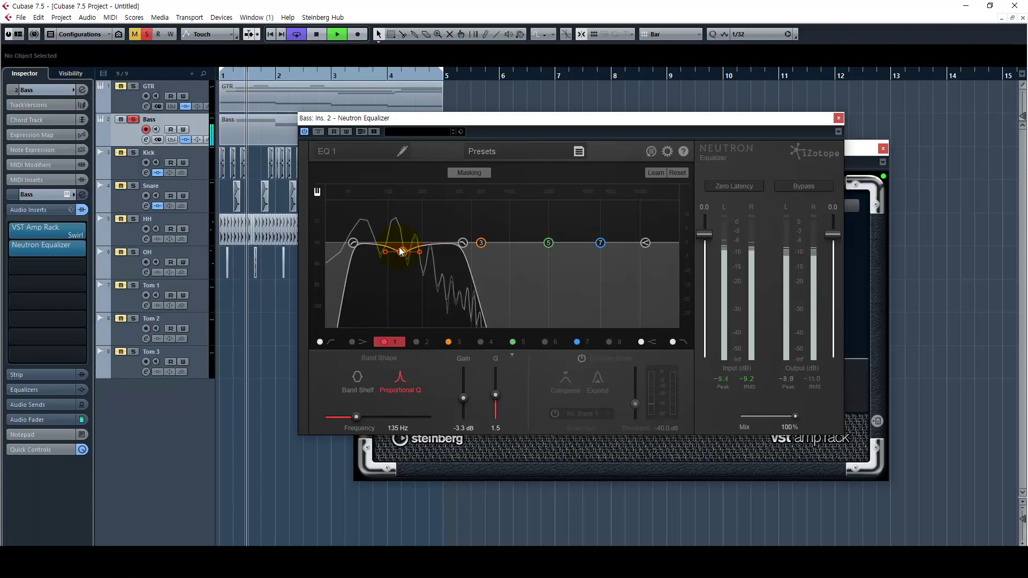
pyautogui.moveTo(399, 248)
pyautogui.mouseDown()
pyautogui.moveTo(390, 191)
pyautogui.moveTo(401, 193)
pyautogui.moveTo(403, 265)
pyautogui.moveTo(398, 249)
pyautogui.mouseUp()
pyautogui.moveTo(462, 245); pyautogui.dragTo(703, 244)
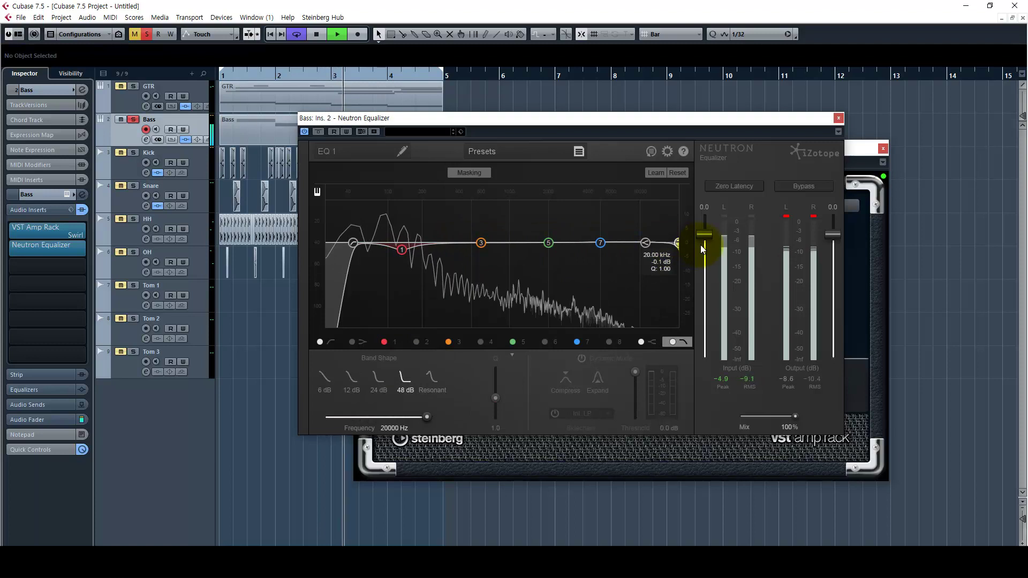
pyautogui.moveTo(677, 244); pyautogui.dragTo(470, 243)
# Step: Solo the GTR track together with the Bass track and close the Bass equalizer and amp rack windows
pyautogui.click(133, 86)
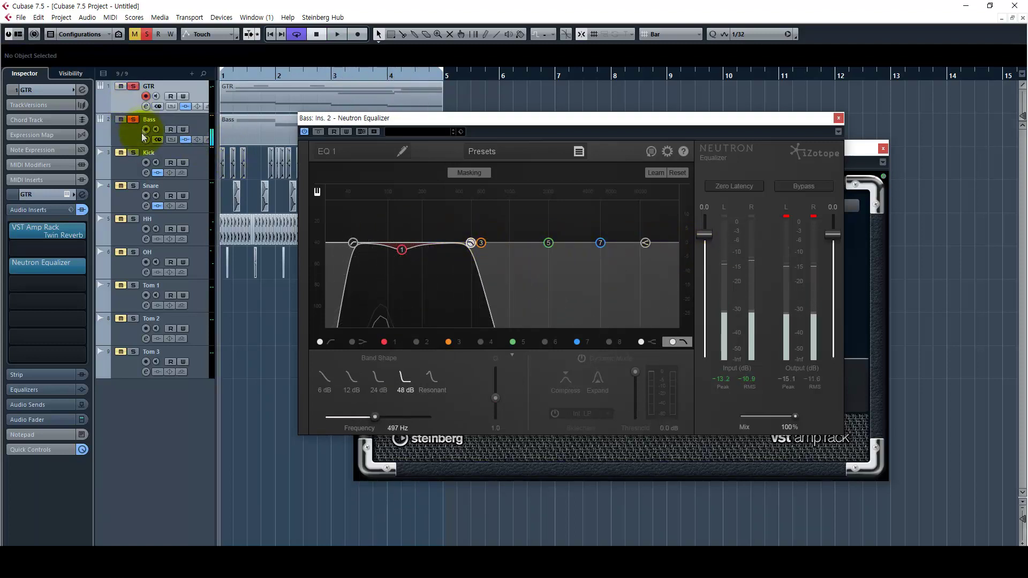
pyautogui.click(134, 134)
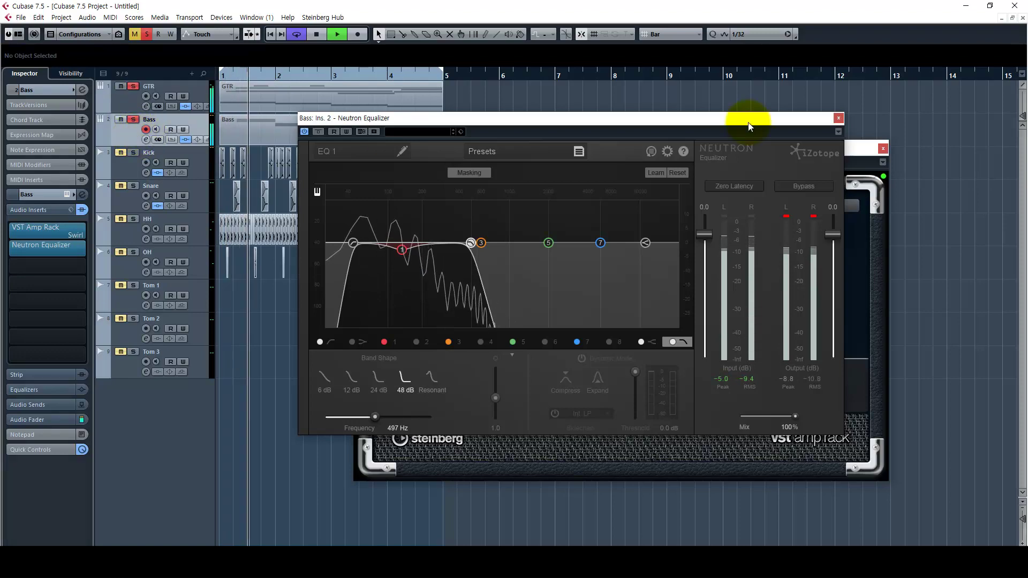
pyautogui.click(839, 118)
pyautogui.click(883, 149)
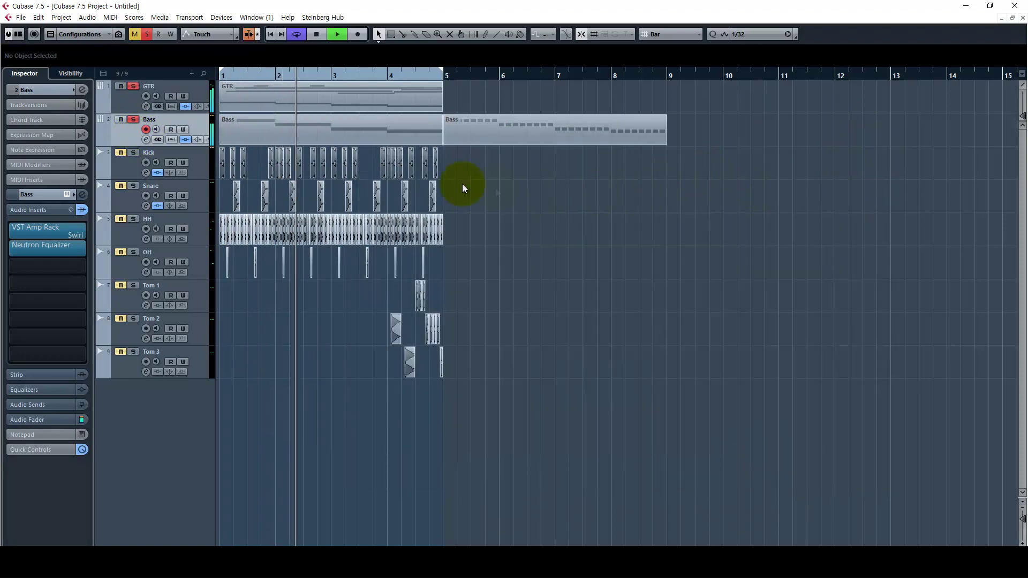
# Step: Enlarge the GTR and Bass track heights while listening to both tracks together, and stop playback
pyautogui.moveTo(123, 113); pyautogui.dragTo(127, 136)
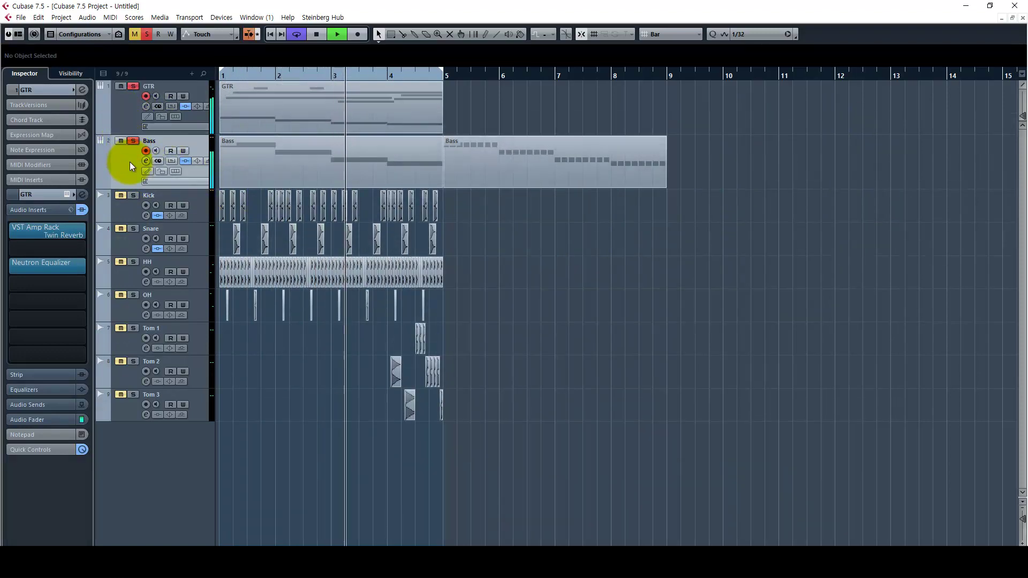
pyautogui.rightClick(641, 278)
pyautogui.click(640, 279)
pyautogui.rightClick(603, 259)
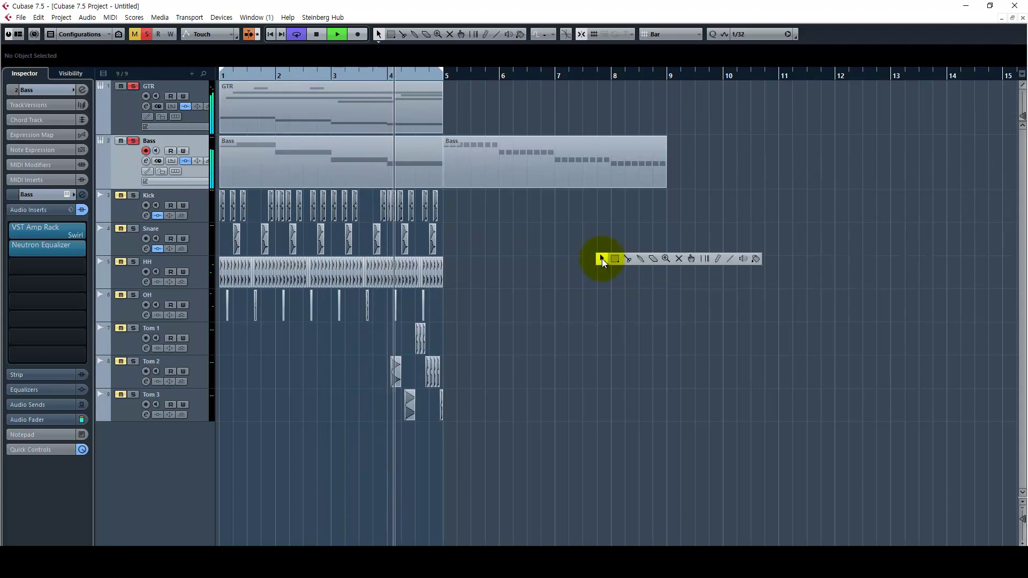
pyautogui.click(602, 259)
pyautogui.press('space')
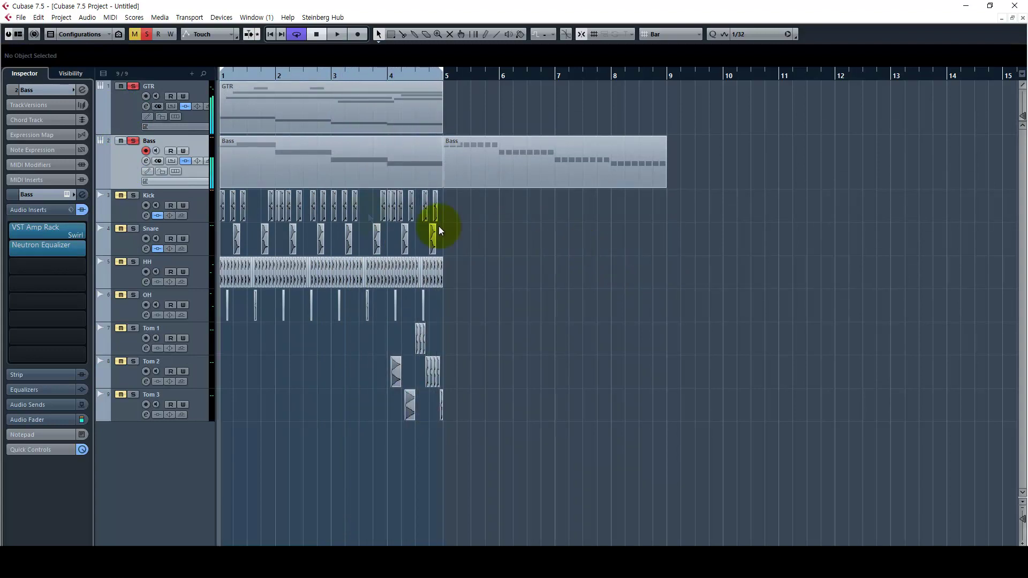
# Step: Open the Bass part in bars 5–8 and listen to its repeated short-note pattern
pyautogui.click(517, 177)
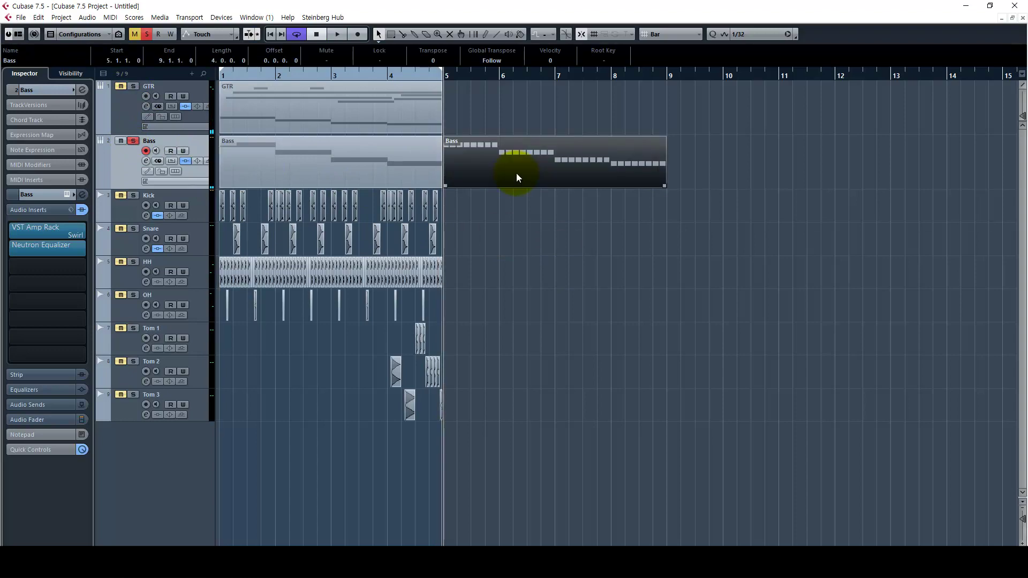
pyautogui.doubleClick(518, 174)
pyautogui.scroll(-5, 517, 176)
pyautogui.scroll(2, 438, 285)
pyautogui.press('space')
pyautogui.moveTo(338, 272); pyautogui.dragTo(328, 339)
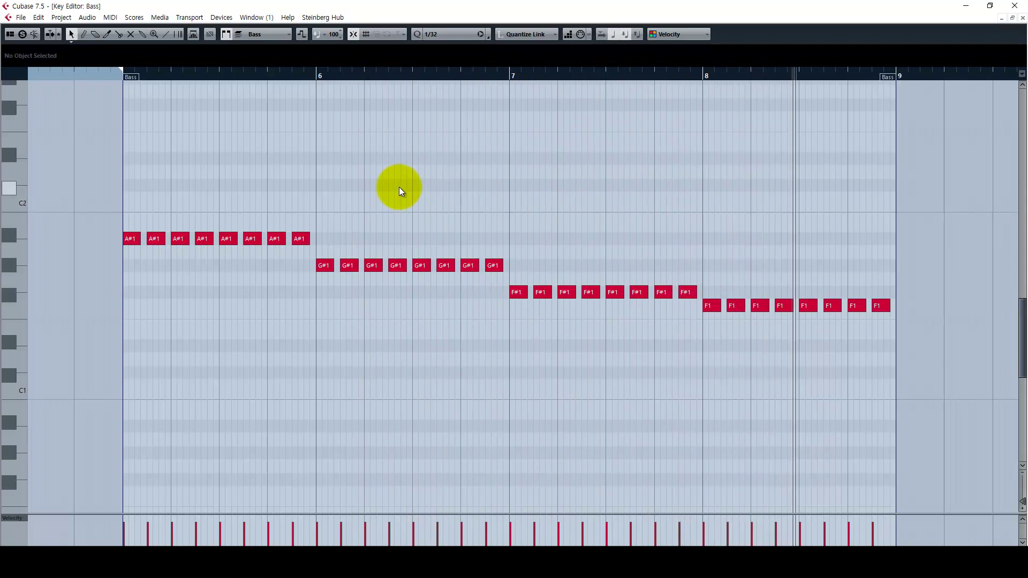
pyautogui.press('space')
# Step: Choose the 1/32 quantize value, shorten the eight A#1 notes in bar 5 to a length of 0.0.1.0, and play them back
pyautogui.press('h')
pyautogui.press('h')
pyautogui.press('h')
pyautogui.click(439, 35)
pyautogui.click(456, 107)
pyautogui.click(573, 238)
pyautogui.press('g')
pyautogui.press('g')
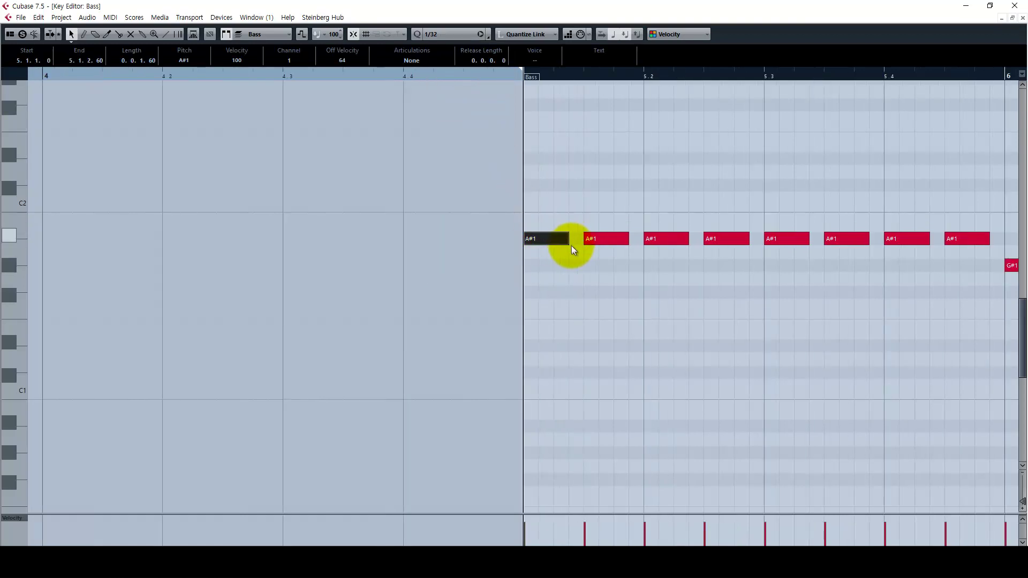
pyautogui.moveTo(676, 257); pyautogui.dragTo(248, 232)
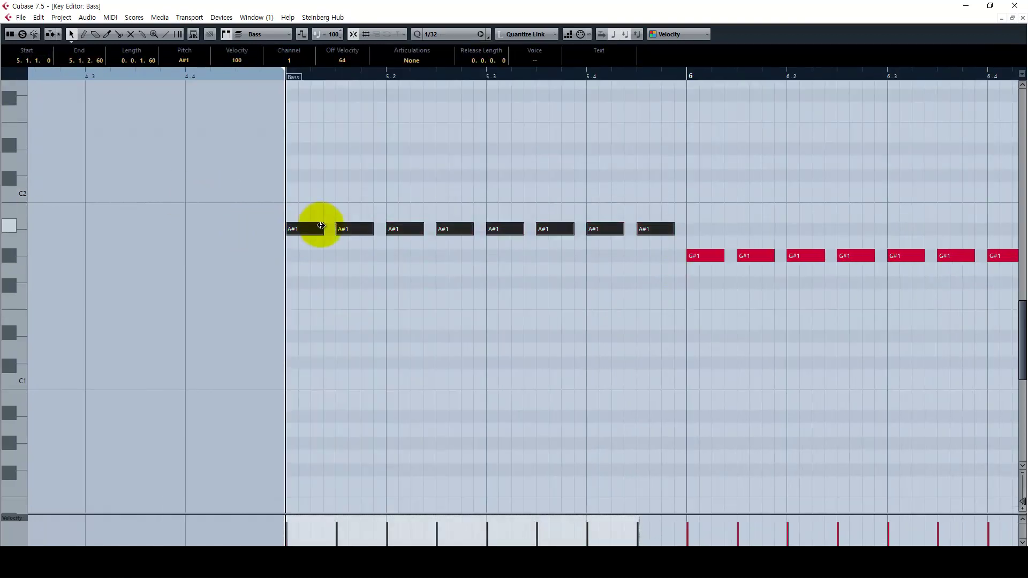
pyautogui.moveTo(321, 226); pyautogui.dragTo(300, 227)
pyautogui.click(304, 227)
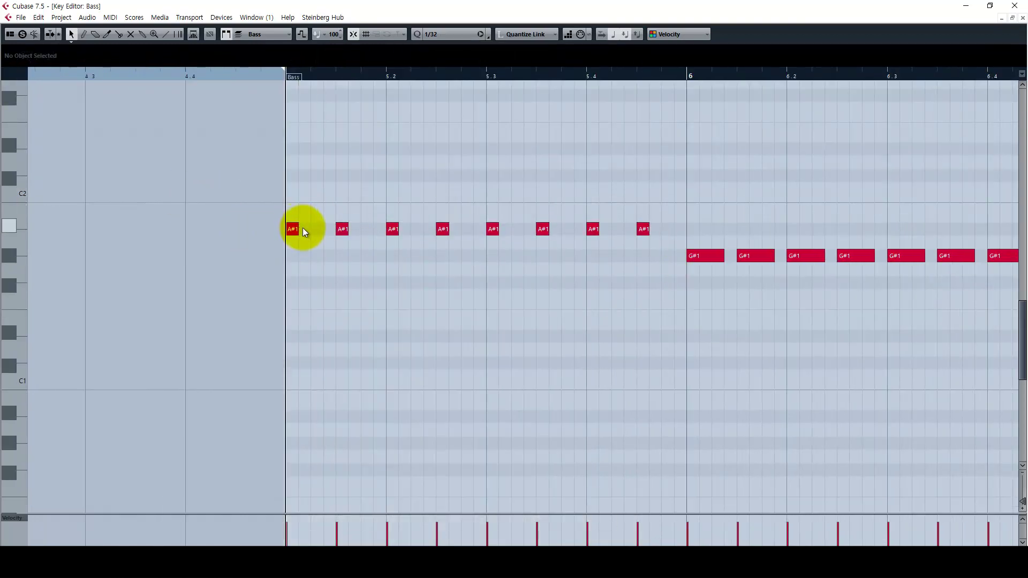
pyautogui.press('space')
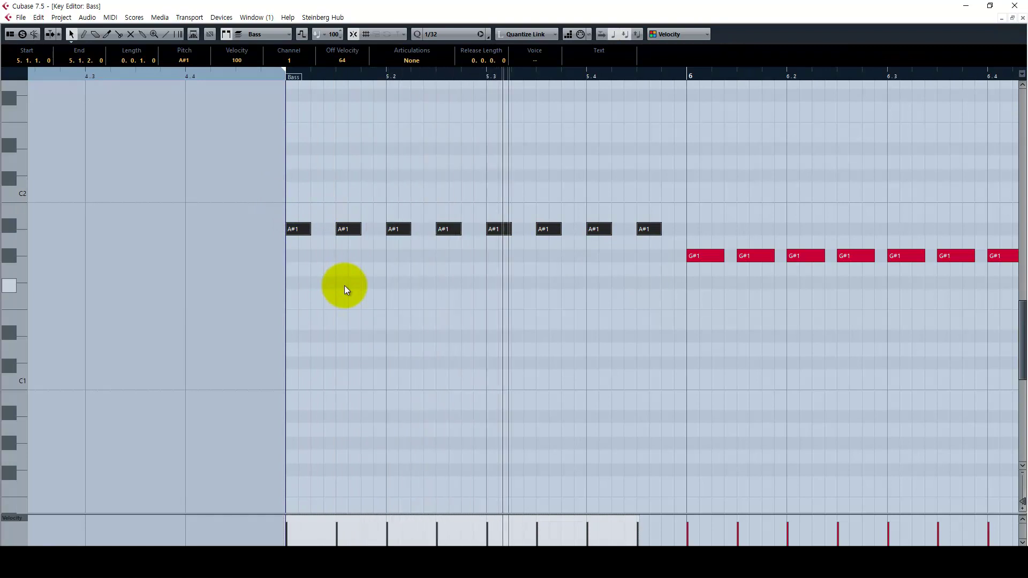
# Step: Lengthen the eight A#1 notes in bar 5 to 0.0.1.60 and play them back
pyautogui.press('space')
pyautogui.moveTo(310, 231); pyautogui.dragTo(320, 234)
pyautogui.press('space')
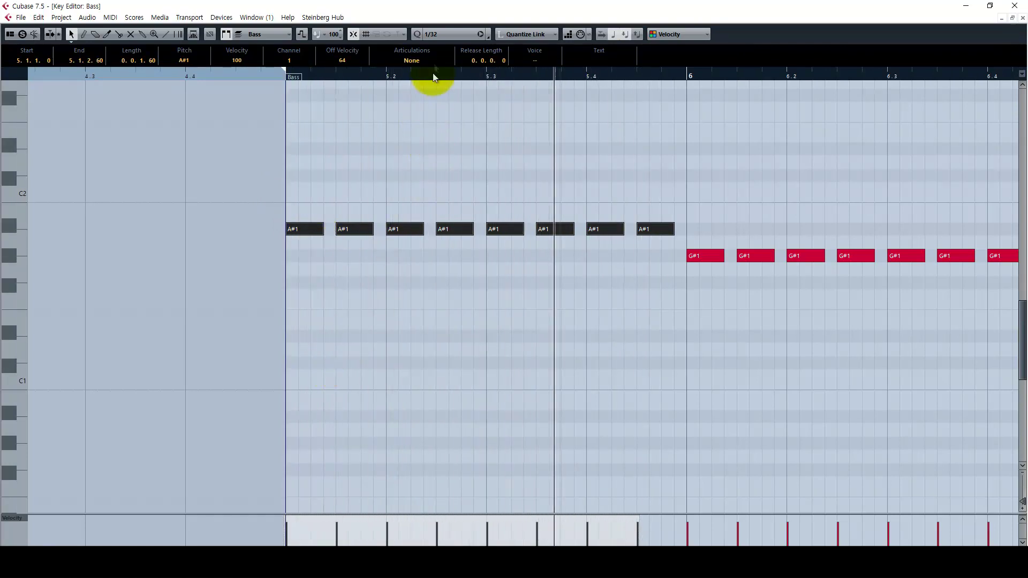
pyautogui.press('space')
# Step: Set the quantize value to 1/16, deselect the notes and close the Bass part's editor
pyautogui.click(445, 34)
pyautogui.click(453, 87)
pyautogui.rightClick(592, 148)
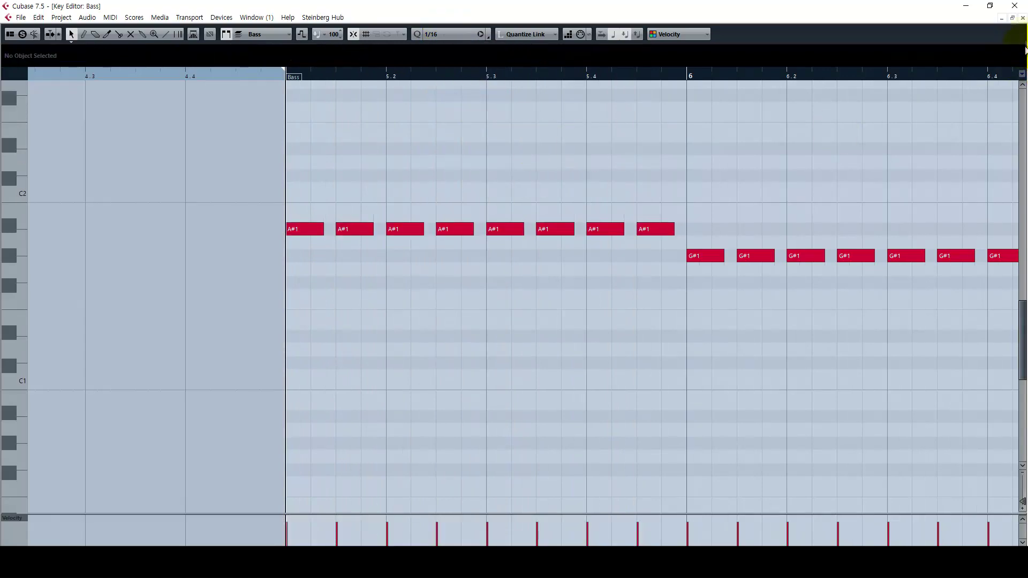
pyautogui.click(1023, 17)
# Step: Move the sustained Bass part to bar 15 and the repeated-note part to bar 1, and play it with GTR also soloed
pyautogui.moveTo(241, 177); pyautogui.dragTo(620, 163)
pyautogui.moveTo(391, 173); pyautogui.dragTo(289, 174)
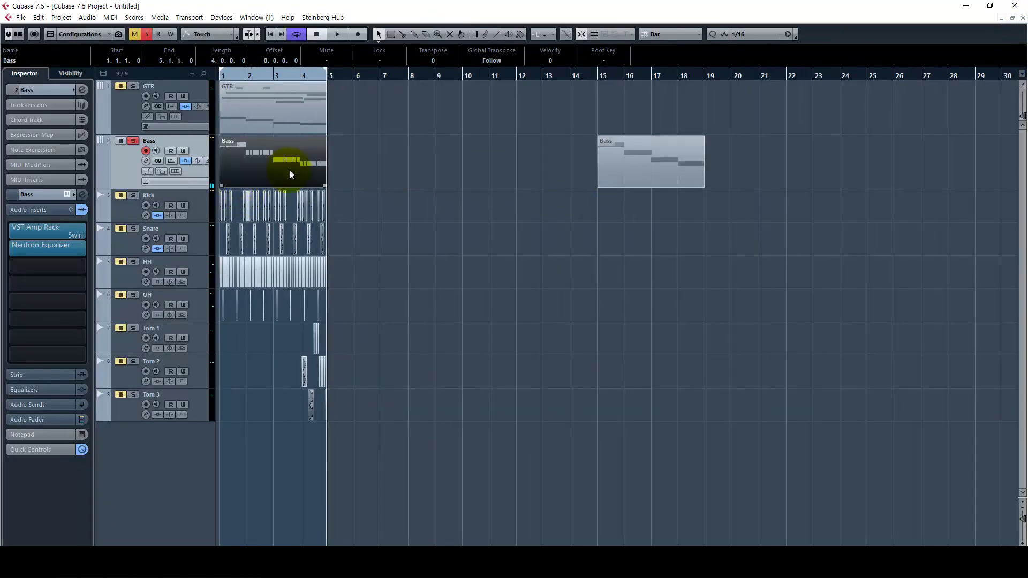
pyautogui.click(133, 112)
pyautogui.press('s')
pyautogui.press('space')
pyautogui.press('h')
pyautogui.press('h')
pyautogui.press('h')
pyautogui.press('h')
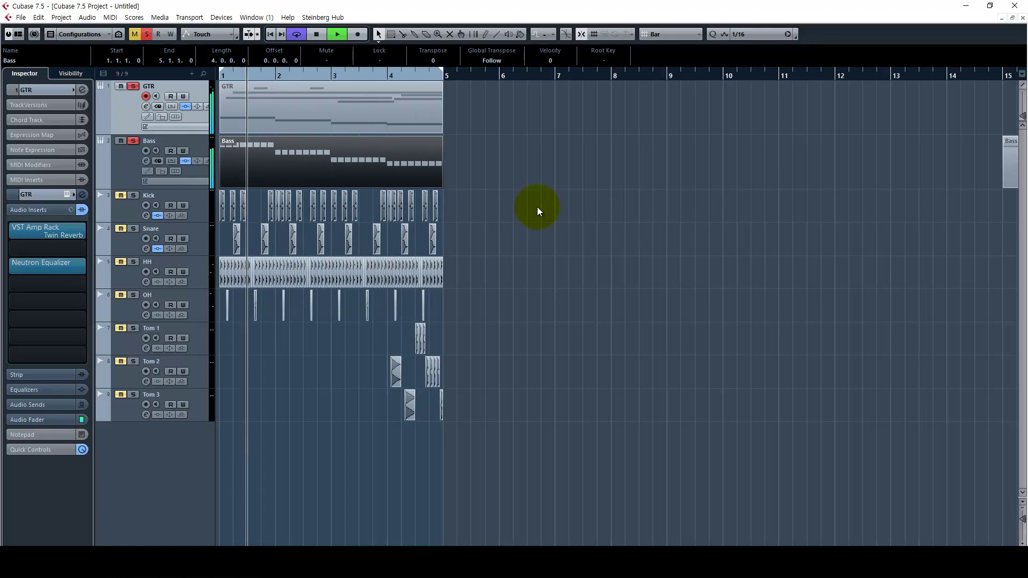
# Step: Move the sustained-note Bass part from bar 15 to bar 5 and stop playback
pyautogui.click(531, 195)
pyautogui.press('g')
pyautogui.scroll(-1, 532, 198)
pyautogui.moveTo(785, 166); pyautogui.dragTo(434, 167)
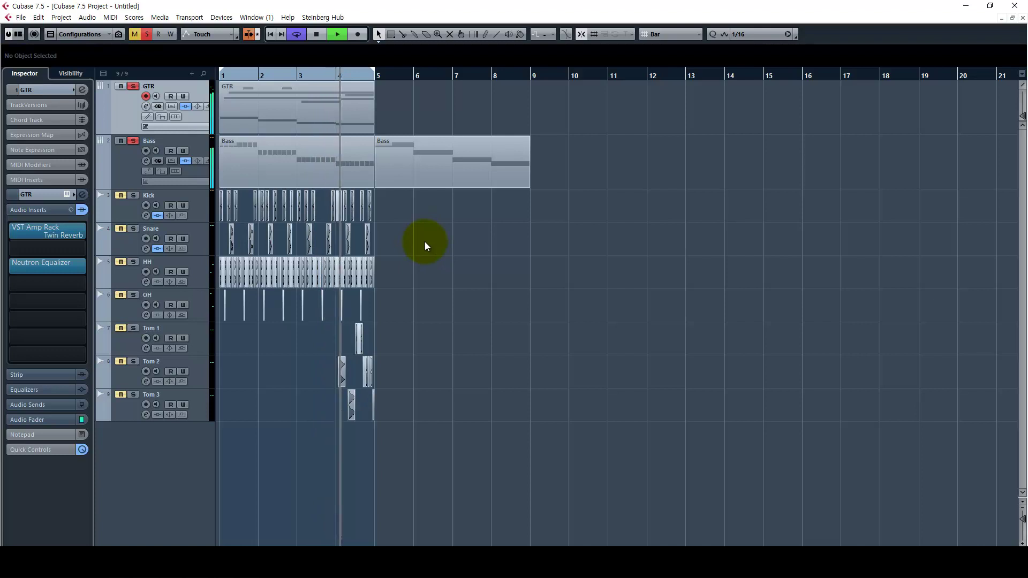
pyautogui.press('space')
# Step: Swap the two Bass parts so the sustained one starts at bar 1 and the repeated one at bar 5, and listen with GTR
pyautogui.moveTo(465, 160); pyautogui.dragTo(442, 165)
pyautogui.click(293, 164)
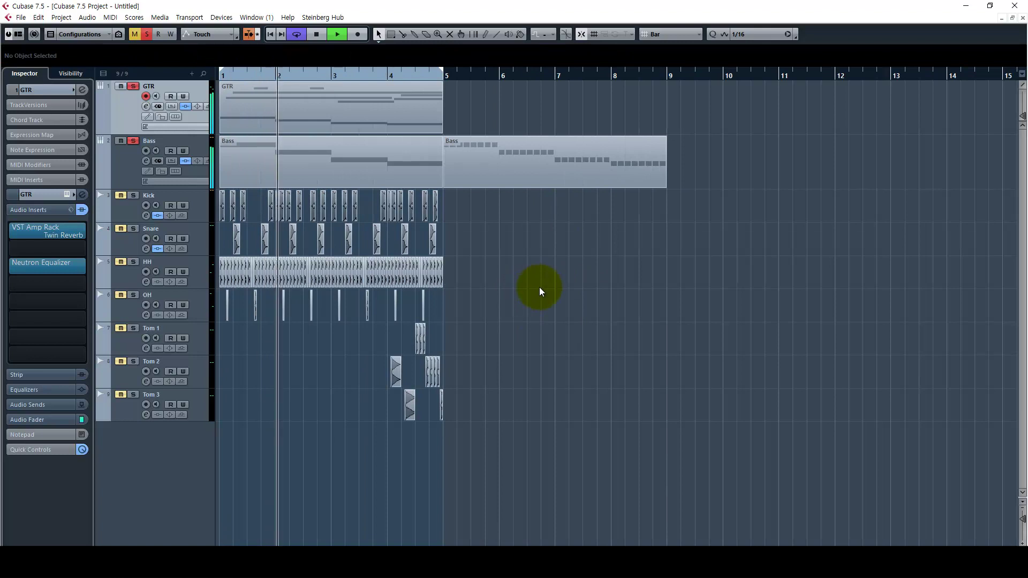
pyautogui.rightClick(539, 287)
pyautogui.click(539, 287)
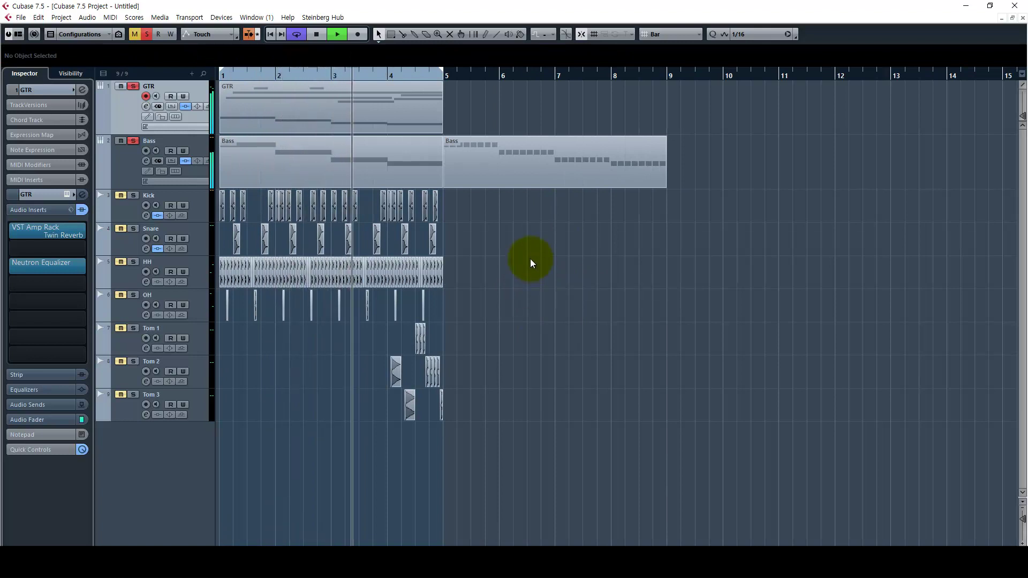
pyautogui.press('space')
# Step: Select the Bass track along with GTR, open the GTR part to examine its notes across bars 1–4, and close it
pyautogui.keyDown('shift'); pyautogui.click(133, 153); pyautogui.keyUp('shift')
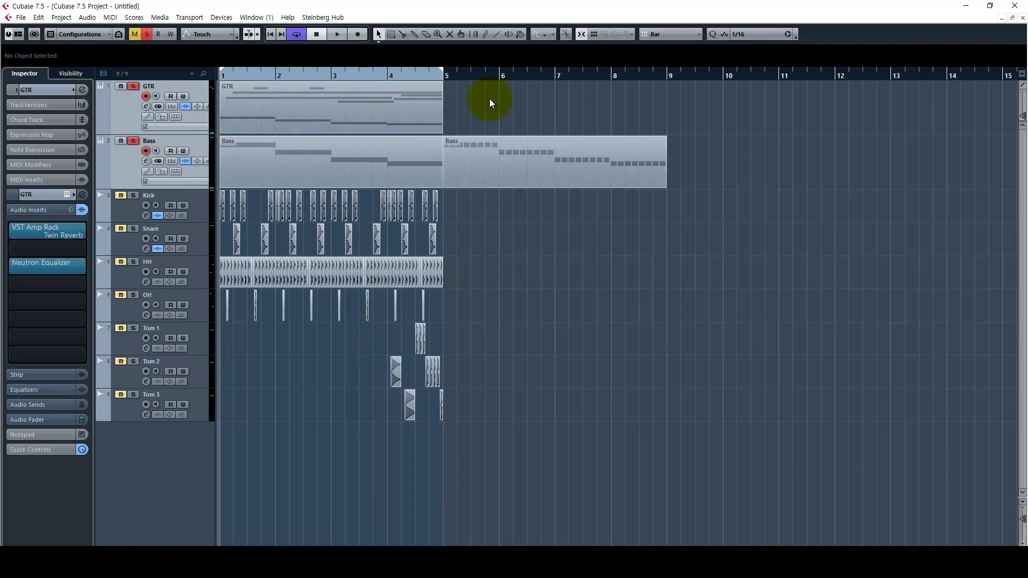
pyautogui.doubleClick(225, 104)
pyautogui.press('g')
pyautogui.press('g')
pyautogui.press('g')
pyautogui.press('g')
pyautogui.press('g')
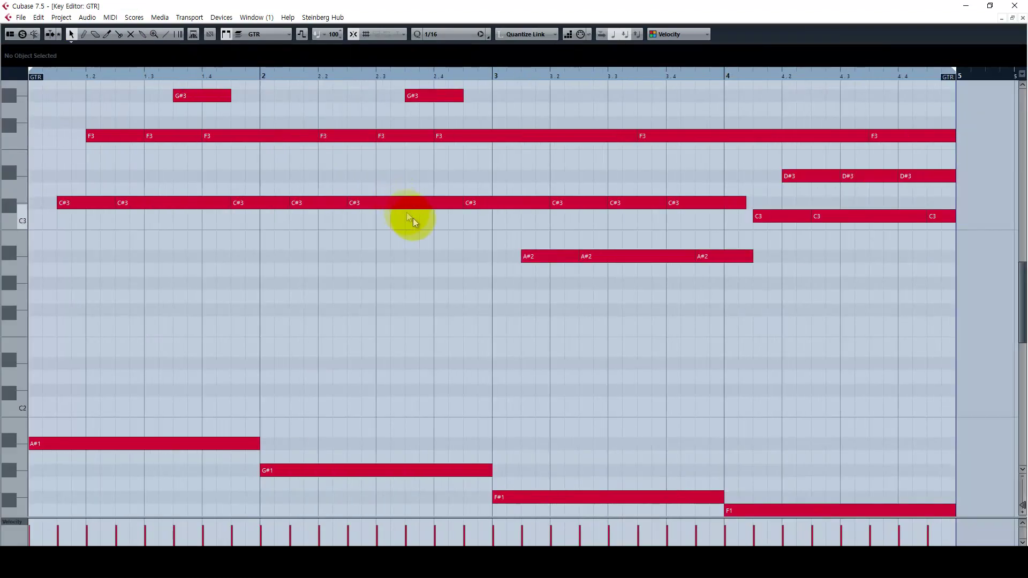
pyautogui.click(1023, 19)
# Step: Solo all the drum tracks from Kick through Tom 3
pyautogui.rightClick(634, 234)
pyautogui.click(610, 241)
pyautogui.click(138, 208)
pyautogui.keyDown('shift'); pyautogui.click(202, 414); pyautogui.keyUp('shift')
pyautogui.click(133, 196)
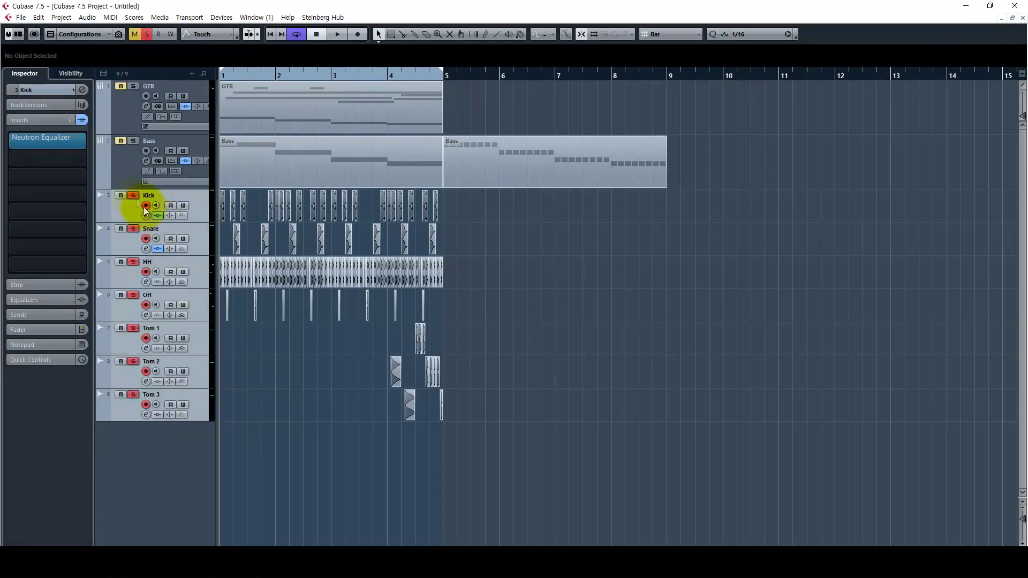
# Step: Reduce the heights of the GTR and Bass tracks and listen to the soloed drums over bars 1–4
pyautogui.click(130, 131)
pyautogui.moveTo(130, 133); pyautogui.dragTo(131, 107)
pyautogui.press('space')
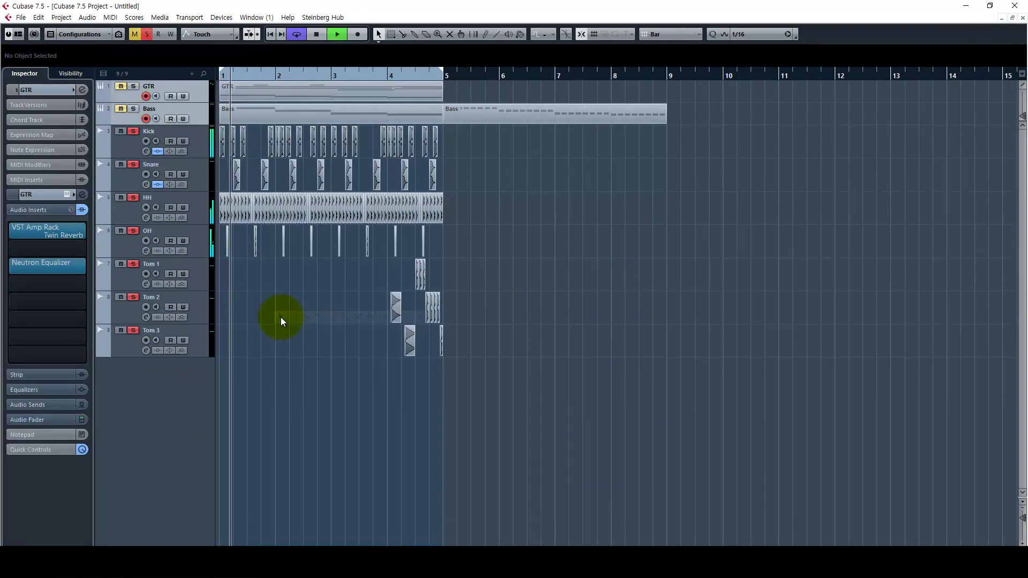
pyautogui.press('h')
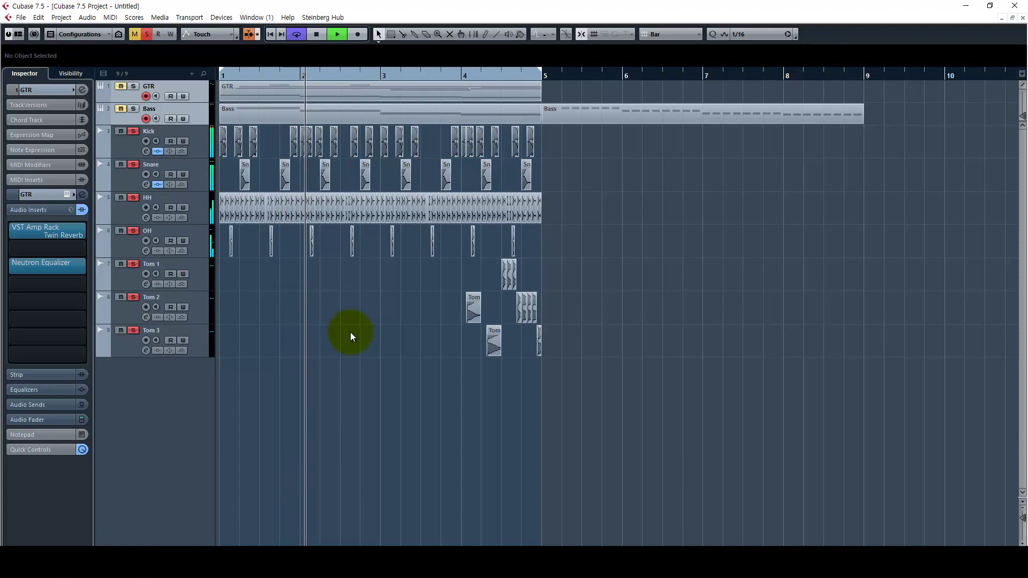
pyautogui.click(345, 325)
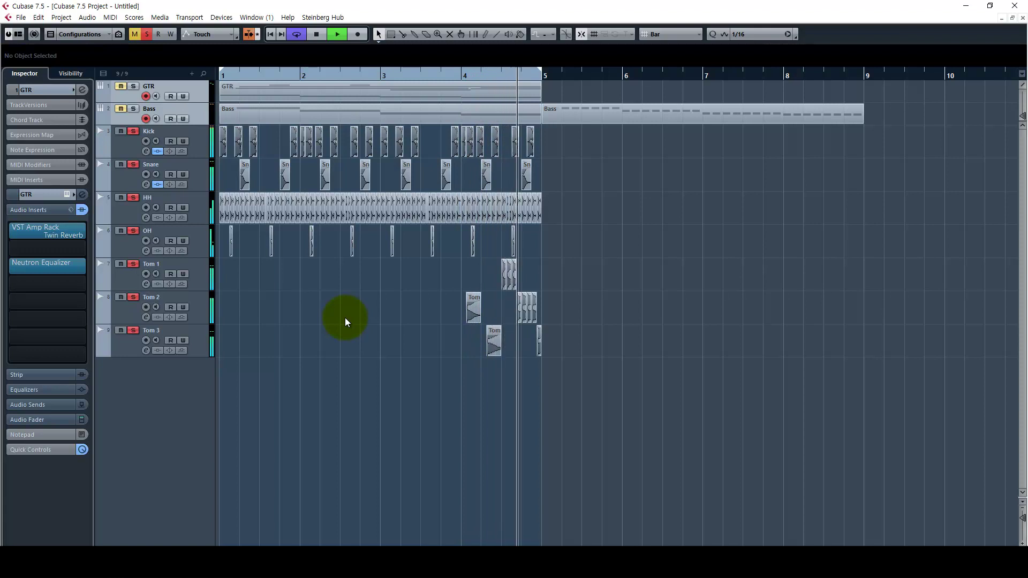
pyautogui.press('space')
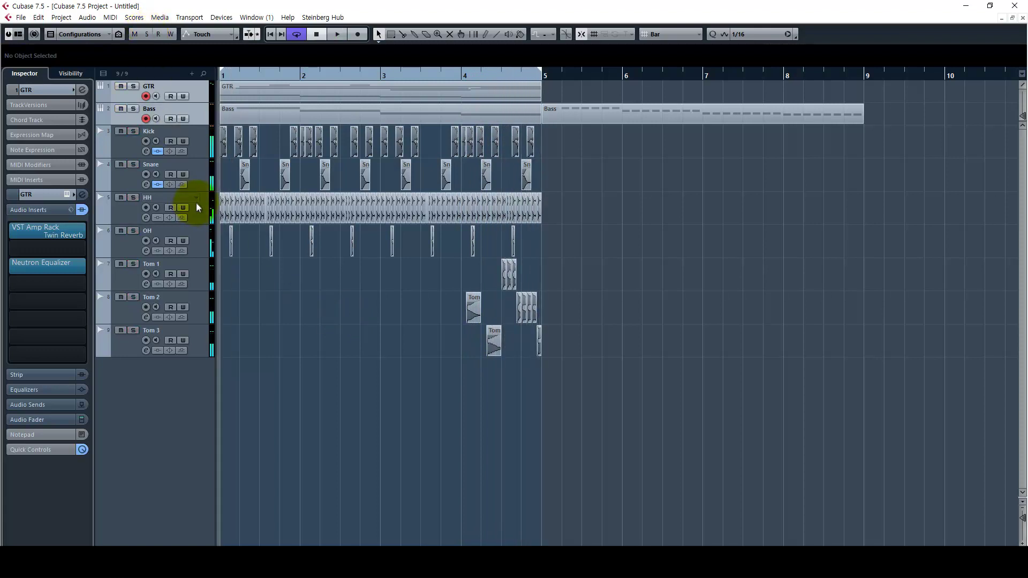
# Step: Solo only the HH and OH tracks and show each one's volume and pan settings
pyautogui.click(196, 206)
pyautogui.keyDown('shift'); pyautogui.click(198, 236); pyautogui.keyUp('shift')
pyautogui.press('s')
pyautogui.click(200, 215)
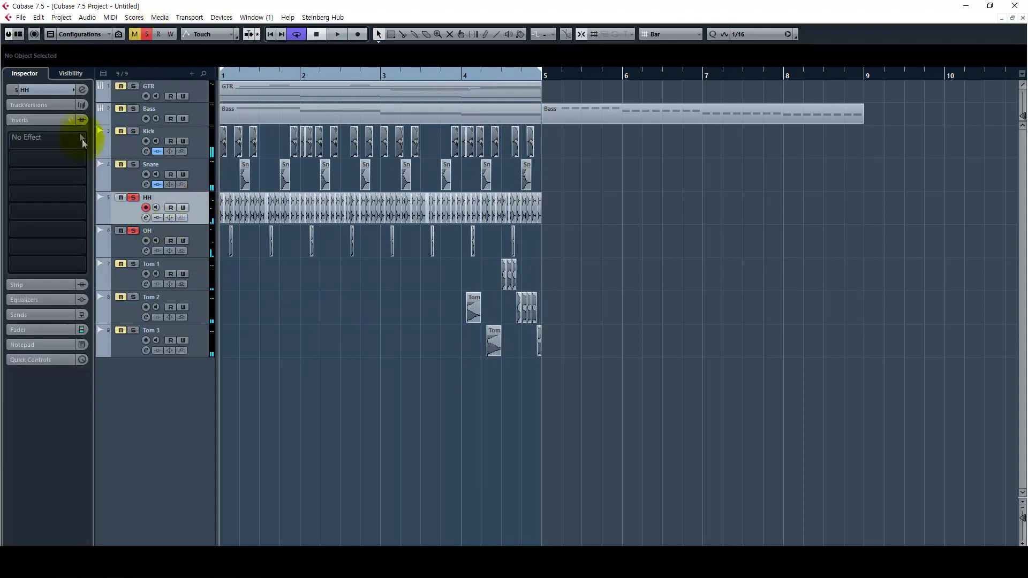
pyautogui.click(60, 89)
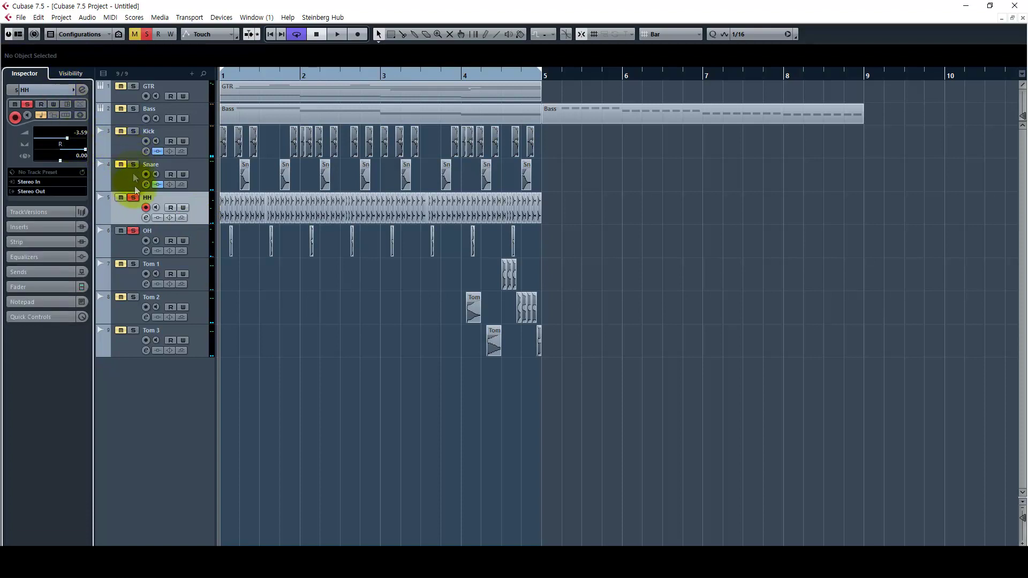
pyautogui.click(128, 248)
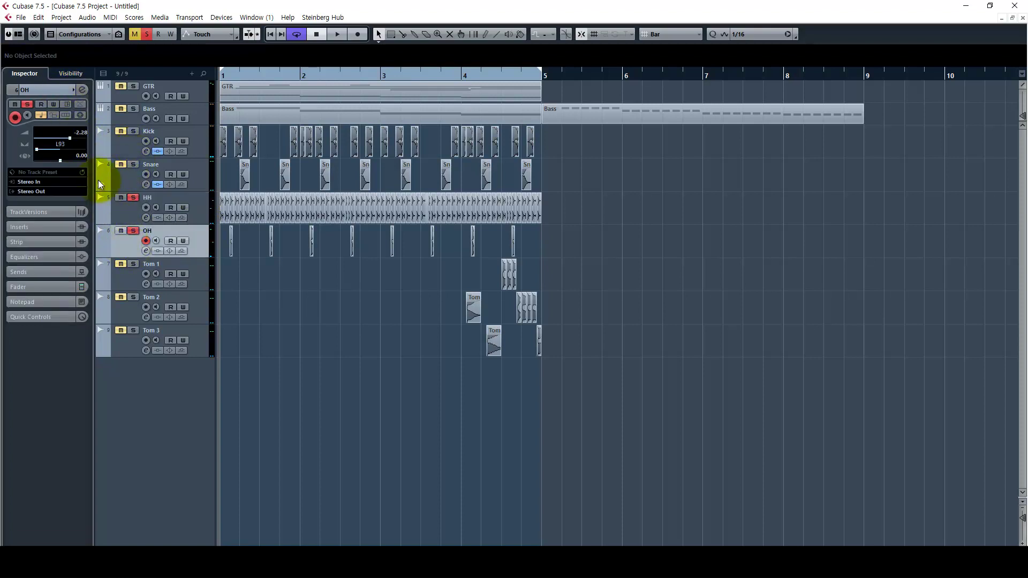
# Step: Take OH out of solo, listen to HH alone in the mixer while trying its stereo panning, and close the mixer
pyautogui.click(131, 230)
pyautogui.click(127, 218)
pyautogui.press('F3')
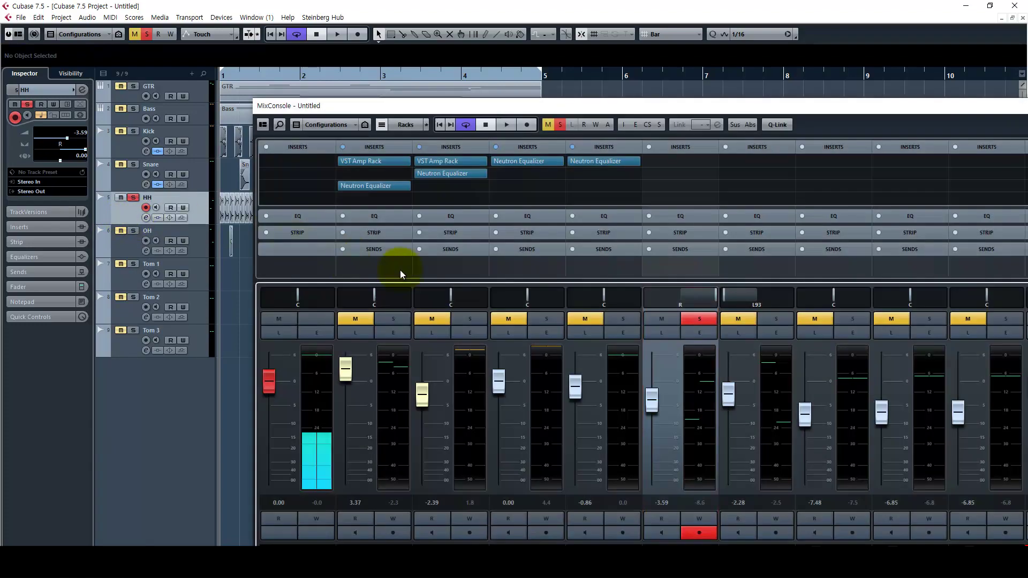
pyautogui.press('space')
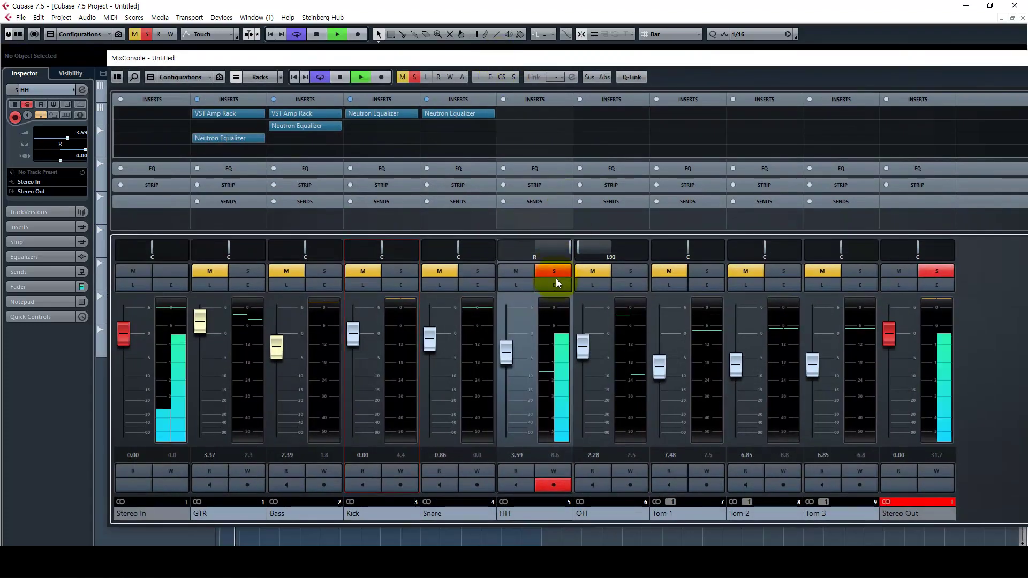
pyautogui.moveTo(561, 251)
pyautogui.mouseDown()
pyautogui.moveTo(525, 256)
pyautogui.moveTo(564, 268)
pyautogui.moveTo(488, 267)
pyautogui.moveTo(567, 270)
pyautogui.mouseUp()
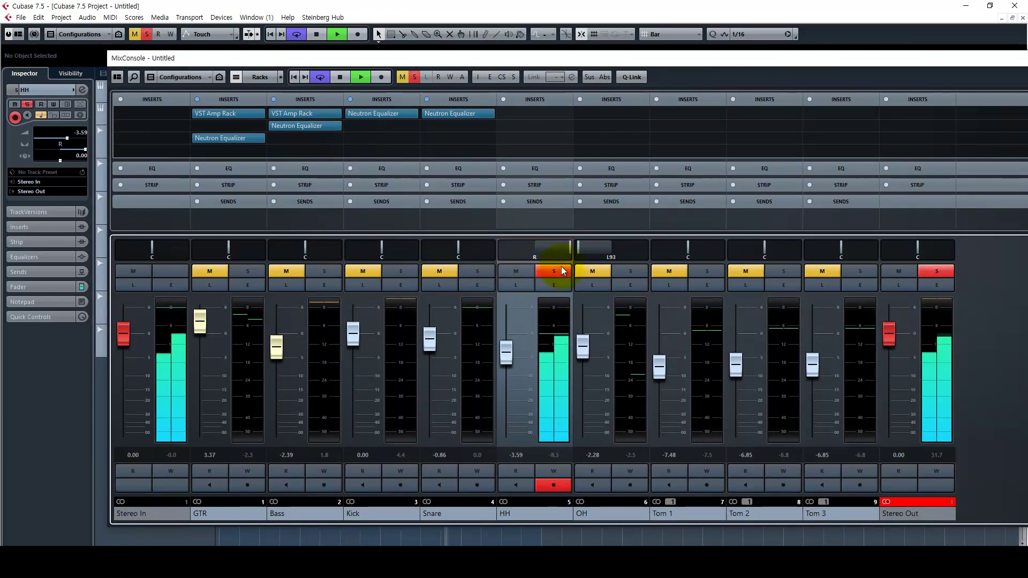
pyautogui.press('F3')
pyautogui.press('space')
# Step: Enlarge the HH track's height to show its hi-hat waveforms in detail
pyautogui.press('h')
pyautogui.press('h')
pyautogui.press('h')
pyautogui.press('h')
pyautogui.press('h')
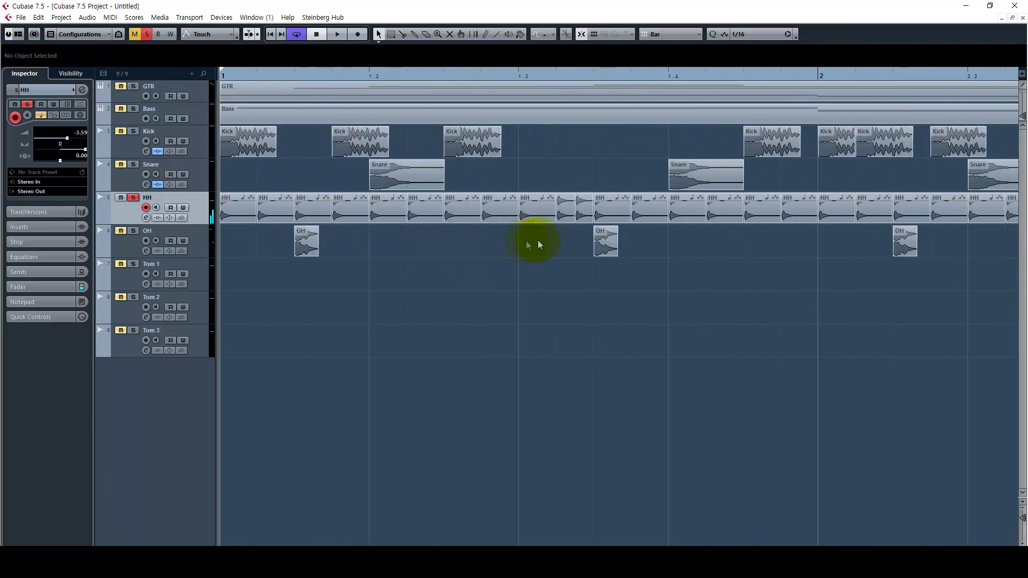
pyautogui.press('g')
pyautogui.moveTo(179, 224); pyautogui.dragTo(179, 310)
pyautogui.press('g')
pyautogui.press('g')
pyautogui.press('g')
pyautogui.press('g')
pyautogui.press('g')
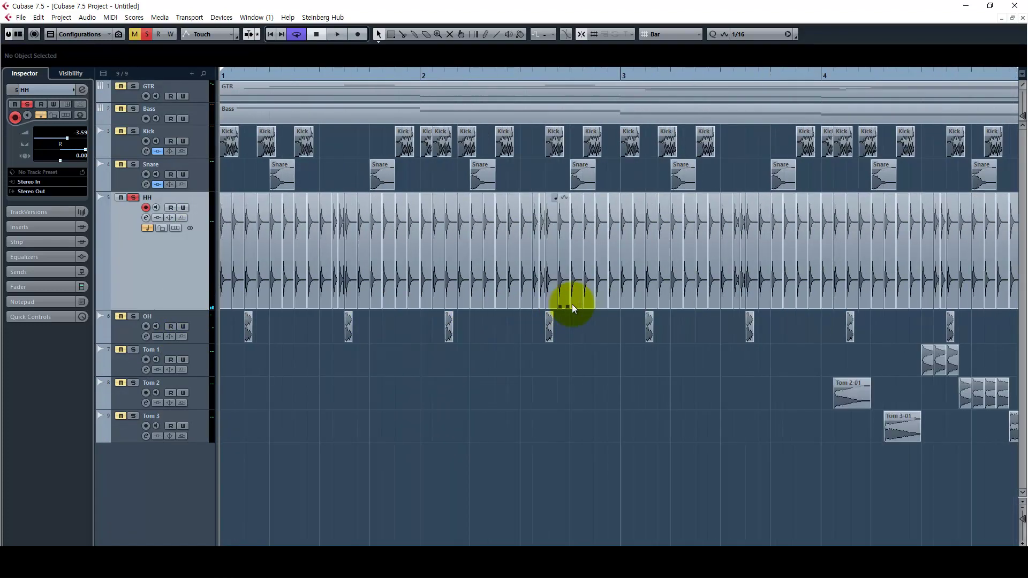
# Step: Delete the HH events after bar 1, keeping only the first bar's hi-hat pattern
pyautogui.press('g')
pyautogui.moveTo(431, 265); pyautogui.dragTo(225, 249)
pyautogui.press('Delete')
pyautogui.press('h')
pyautogui.press('h')
pyautogui.press('h')
pyautogui.press('h')
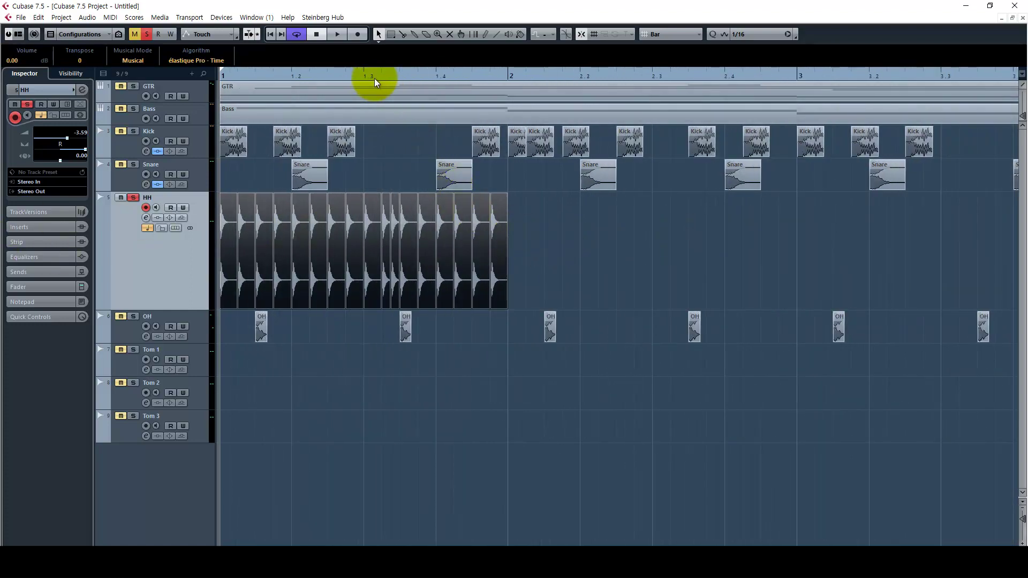
# Step: Set the grid type to Use Quantize and place the playback position at beat 3 of bar 1
pyautogui.click(670, 60)
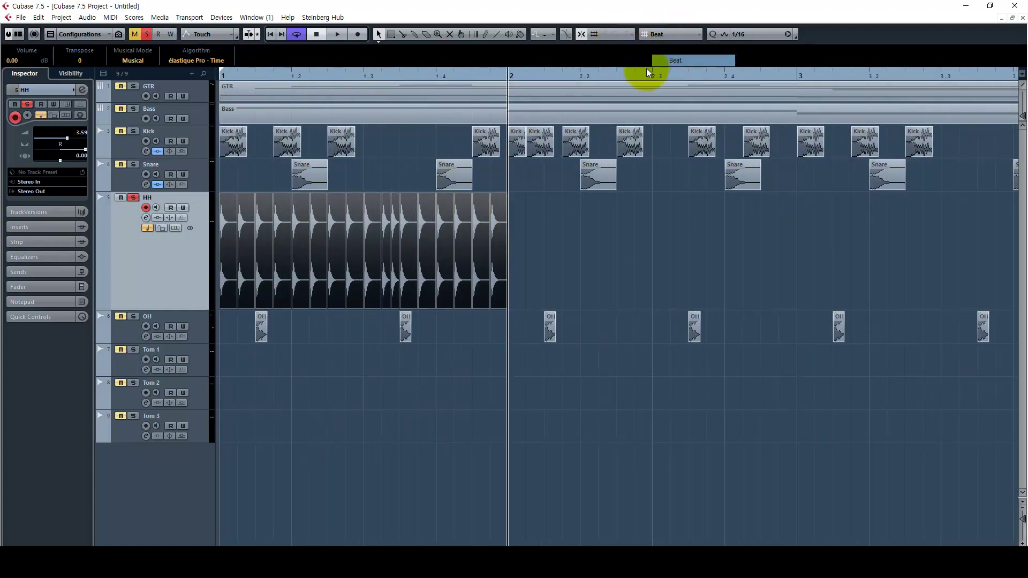
pyautogui.click(364, 75)
pyautogui.click(671, 72)
pyautogui.click(381, 75)
# Step: Select the two short HH hits within beat 3 of bar 1 and play the hi-hat from that beat
pyautogui.moveTo(384, 165); pyautogui.dragTo(393, 205)
pyautogui.press('space')
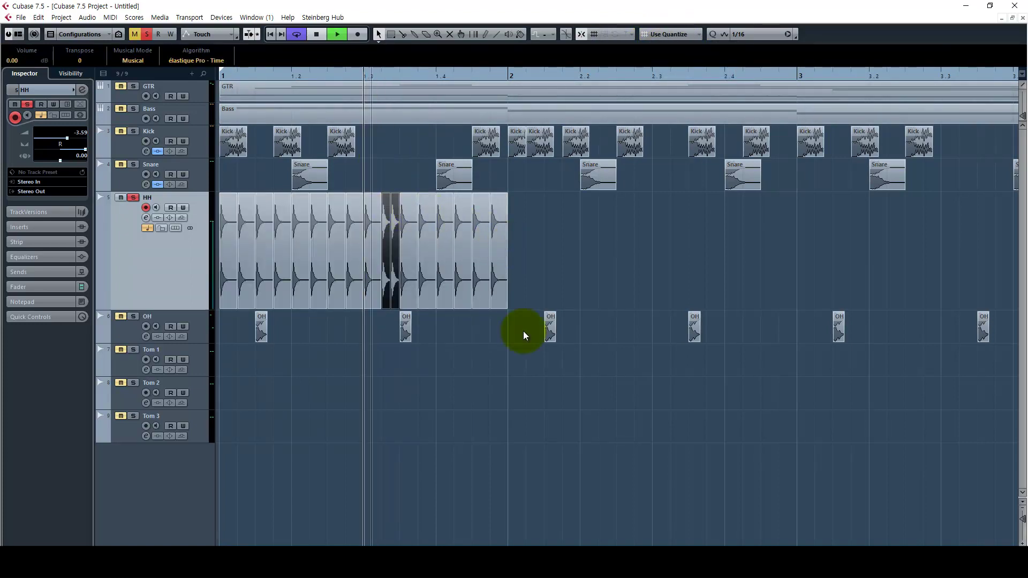
pyautogui.press('space')
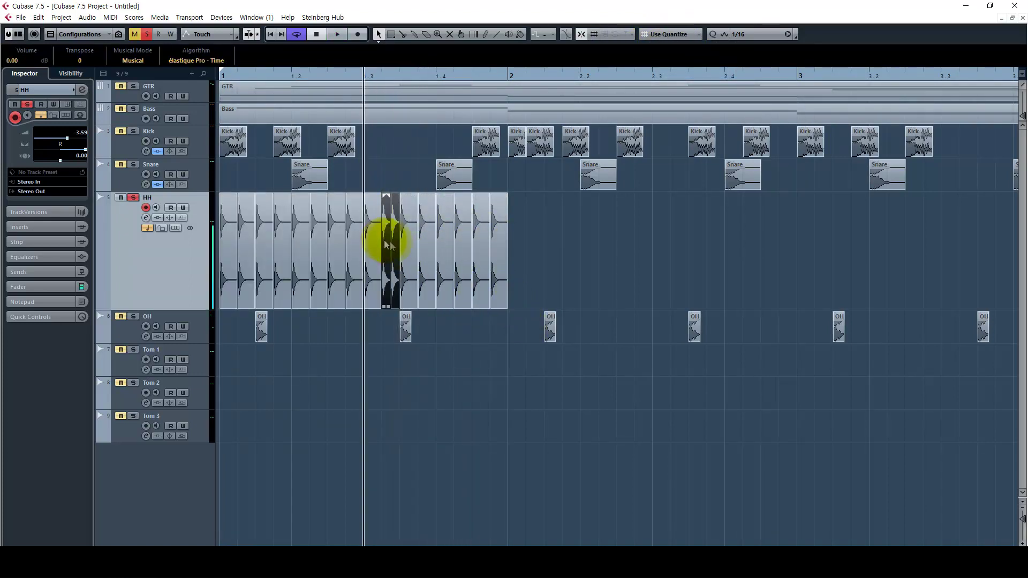
pyautogui.press('space')
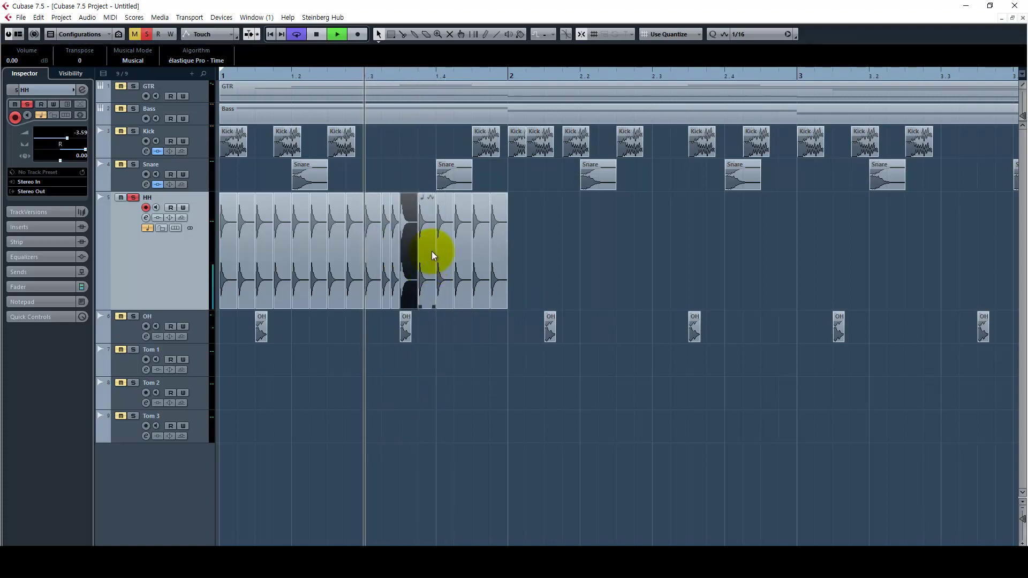
pyautogui.press('space')
# Step: Duplicate the bar 1 HH events to fill bars 2–4 and listen to the hi-hat pattern
pyautogui.moveTo(615, 266); pyautogui.dragTo(179, 241)
pyautogui.hotkey('ctrl', 'd')
pyautogui.press('h')
pyautogui.press('h')
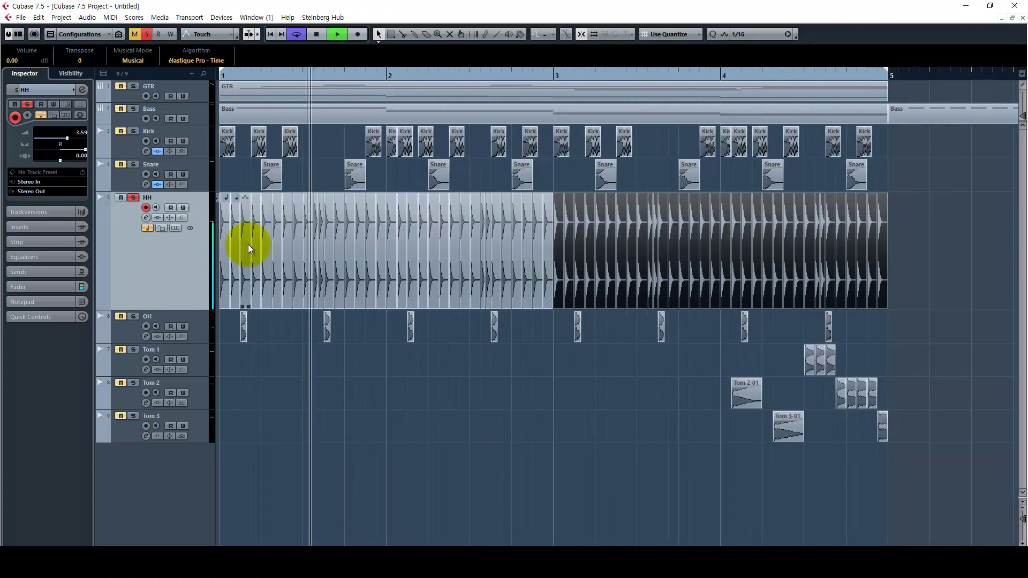
pyautogui.rightClick(452, 452)
pyautogui.click(452, 452)
pyautogui.click(427, 431)
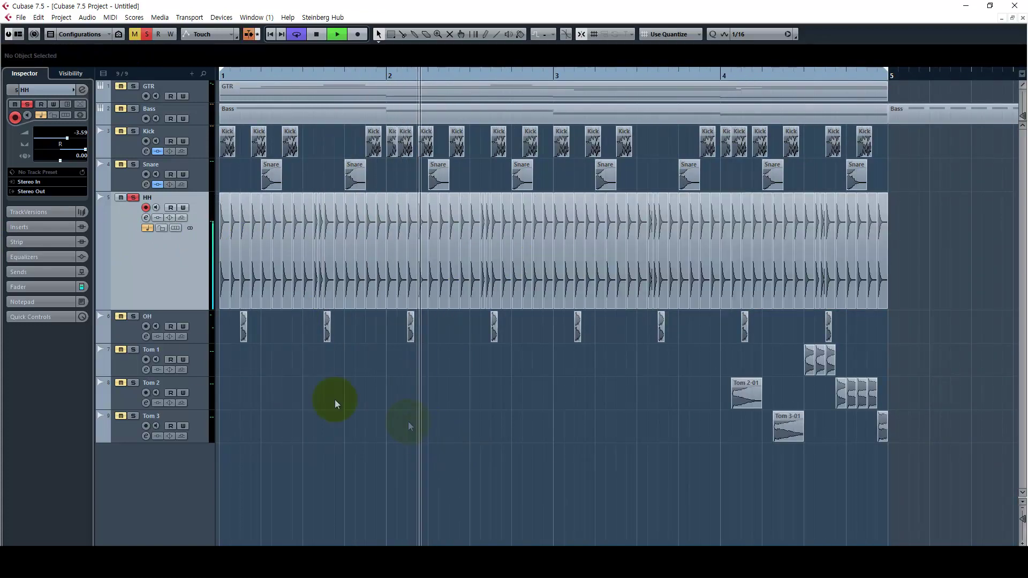
pyautogui.press('space')
# Step: Solo OH together with HH, enlarge the OH track's height and play both tracks
pyautogui.hotkey('shift', 'Down')
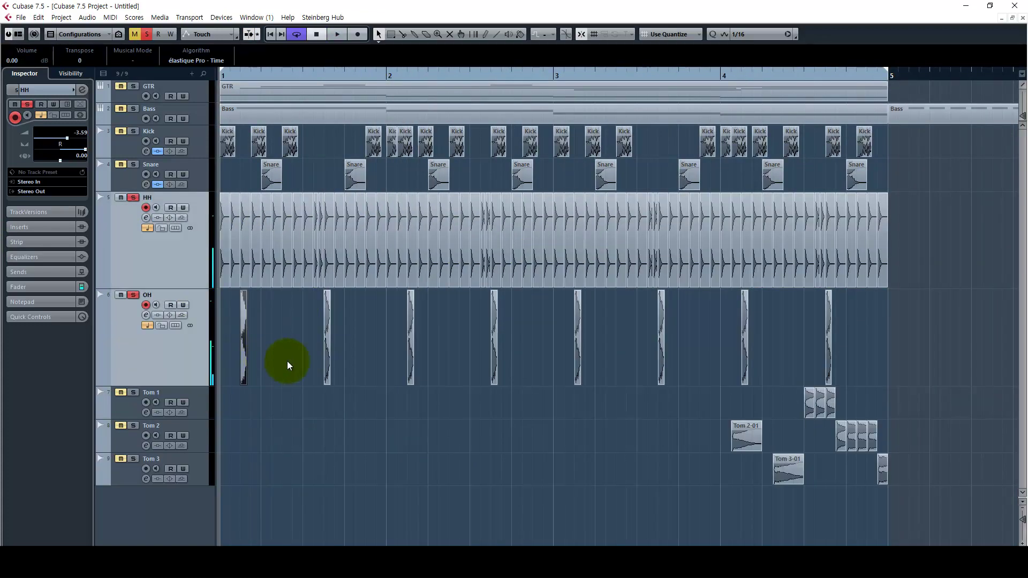
pyautogui.press('space')
pyautogui.press('h')
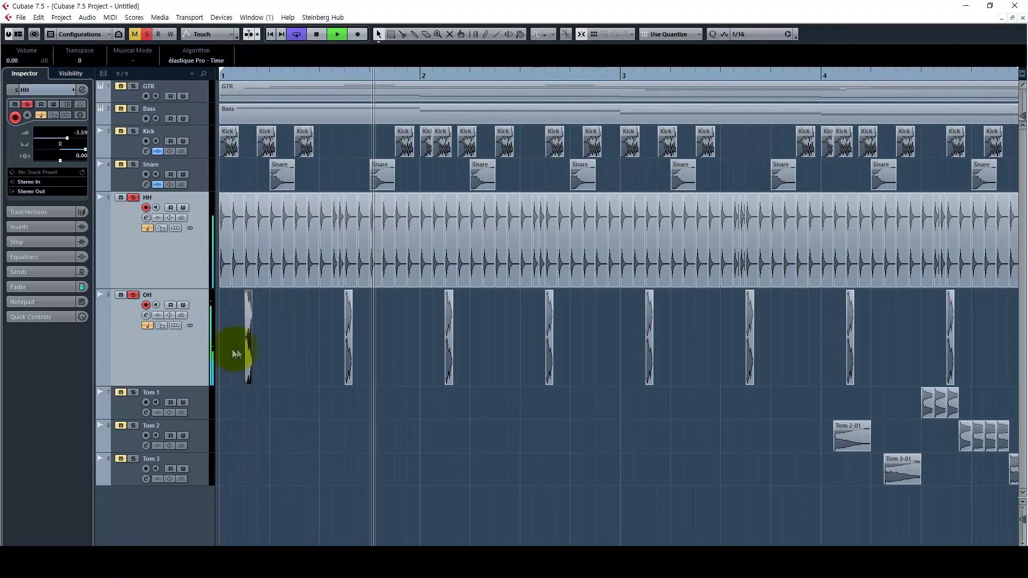
pyautogui.press('g')
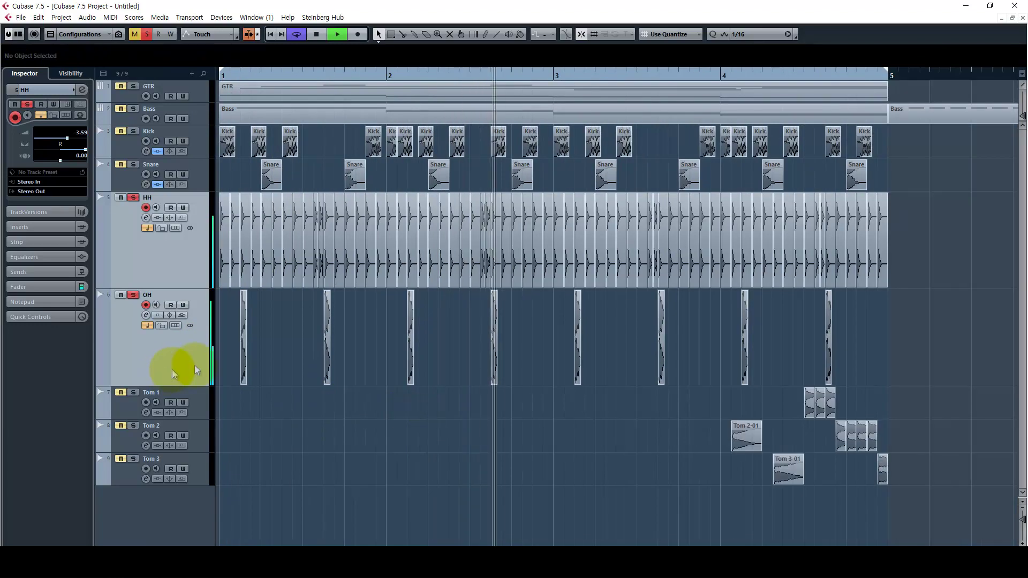
# Step: Set the OH track's volume to -2.73 in the mixer and close the mixer
pyautogui.click(194, 366)
pyautogui.press('F3')
pyautogui.moveTo(584, 361); pyautogui.dragTo(591, 337)
pyautogui.press('F3')
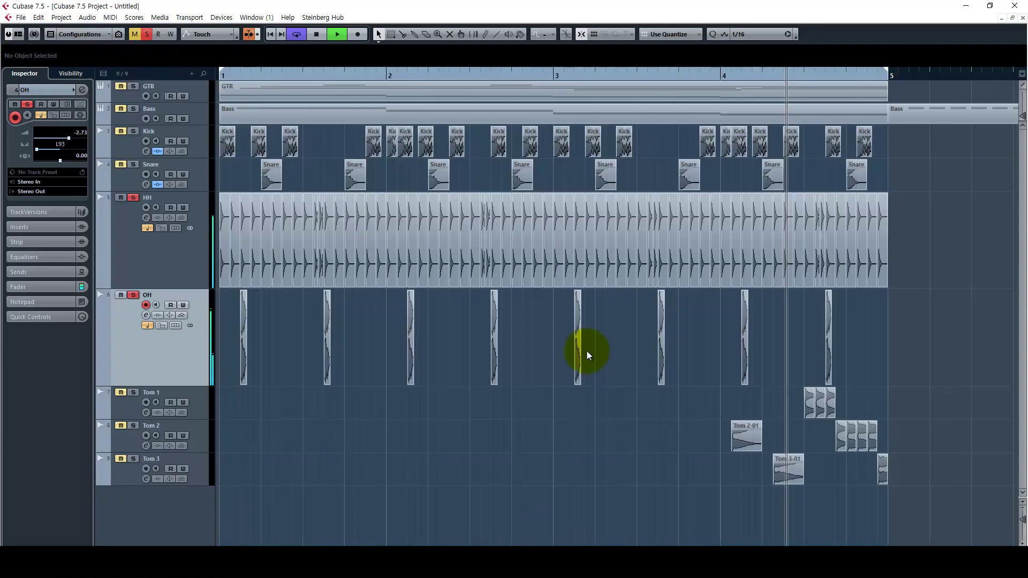
# Step: Stop playback and extend the end of the first OH event in bar 1 to the next sixteenth-note grid line
pyautogui.press('space')
pyautogui.press('h')
pyautogui.press('h')
pyautogui.press('h')
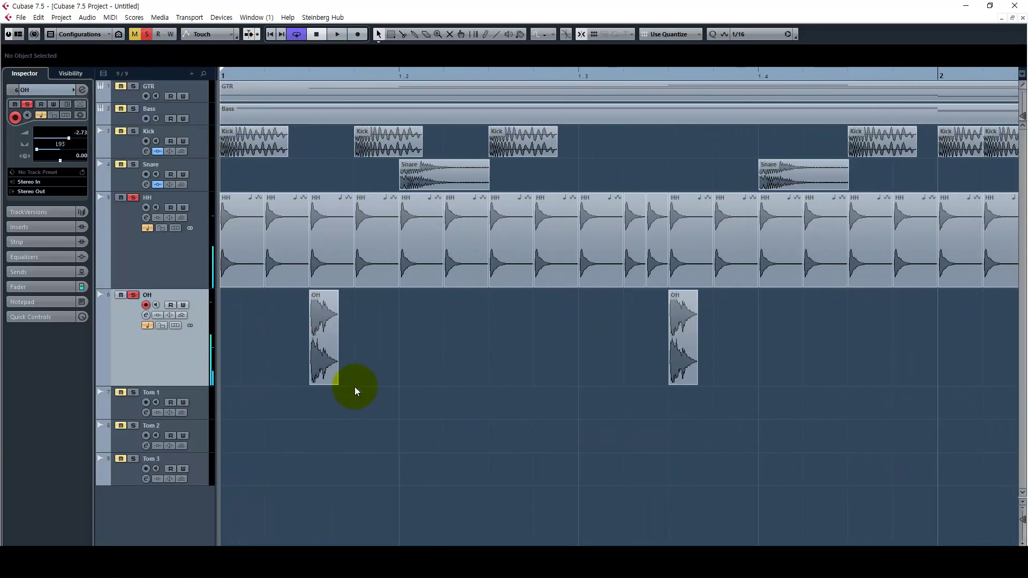
pyautogui.moveTo(345, 386); pyautogui.dragTo(347, 385)
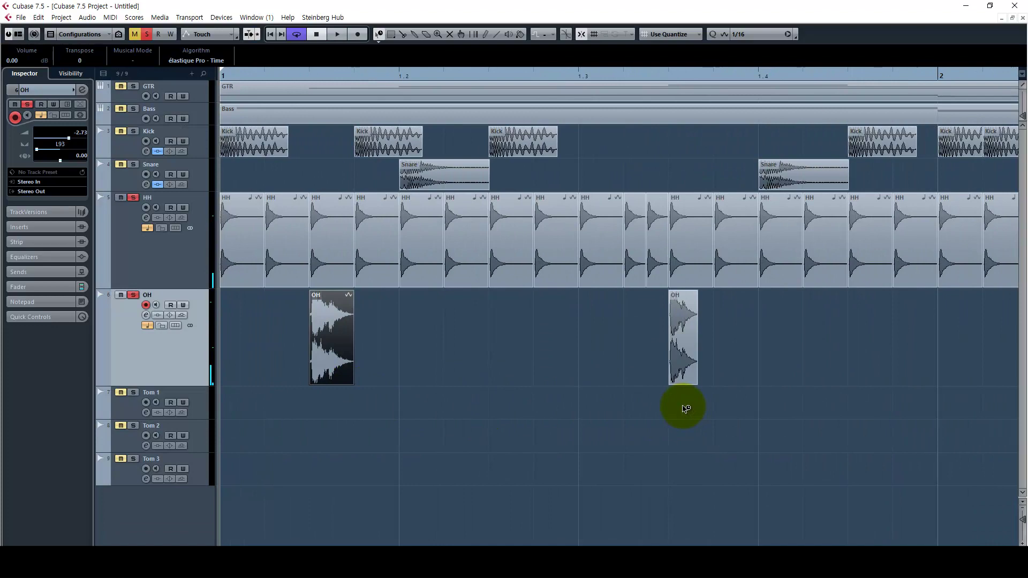
# Step: Set the quantize value to 1/32, shorten the second OH event in bar 1 to a thirty-second note, and play the pattern
pyautogui.click(762, 34)
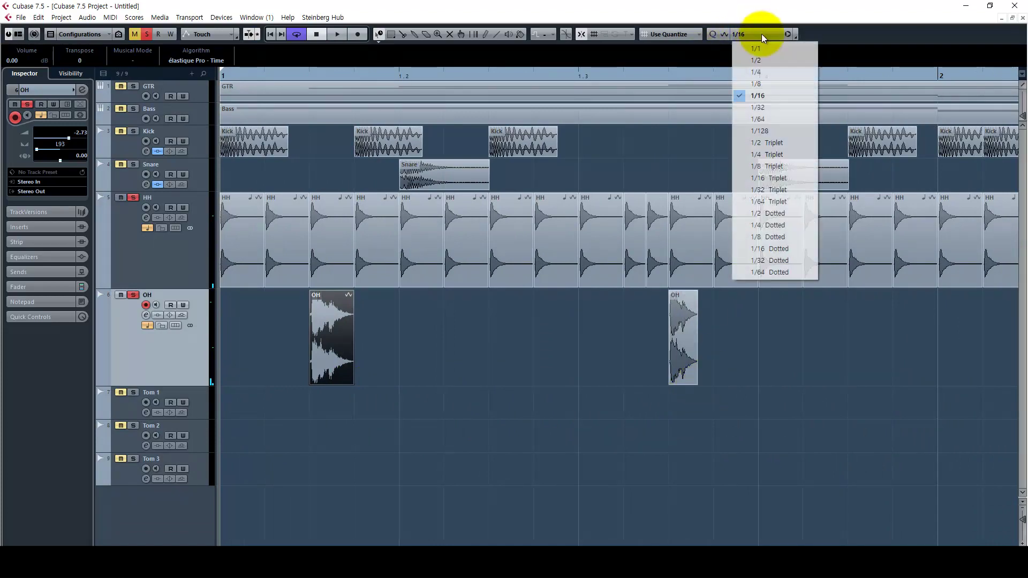
pyautogui.click(765, 110)
pyautogui.moveTo(697, 384); pyautogui.dragTo(691, 383)
pyautogui.press('space')
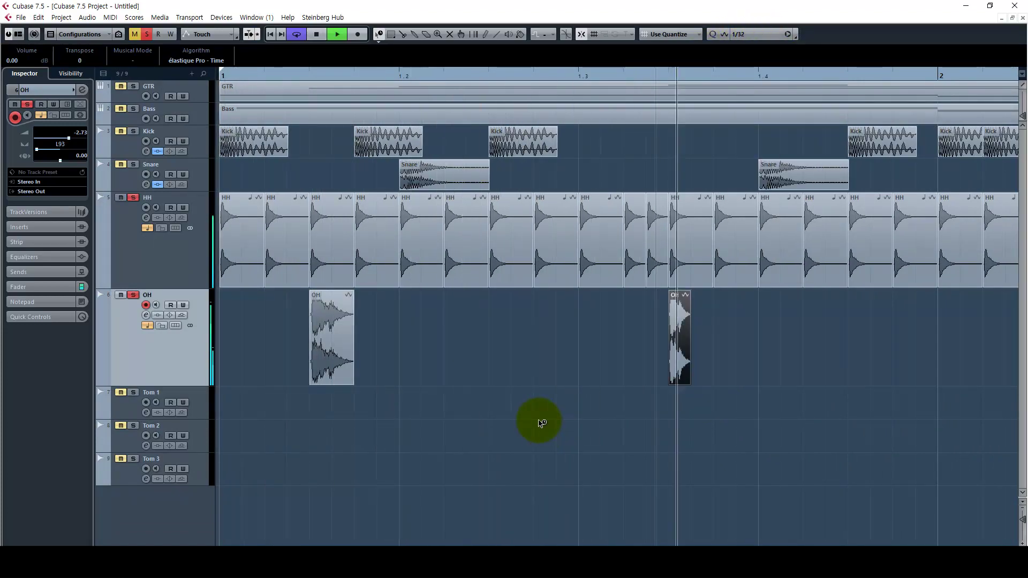
pyautogui.press('g')
pyautogui.press('g')
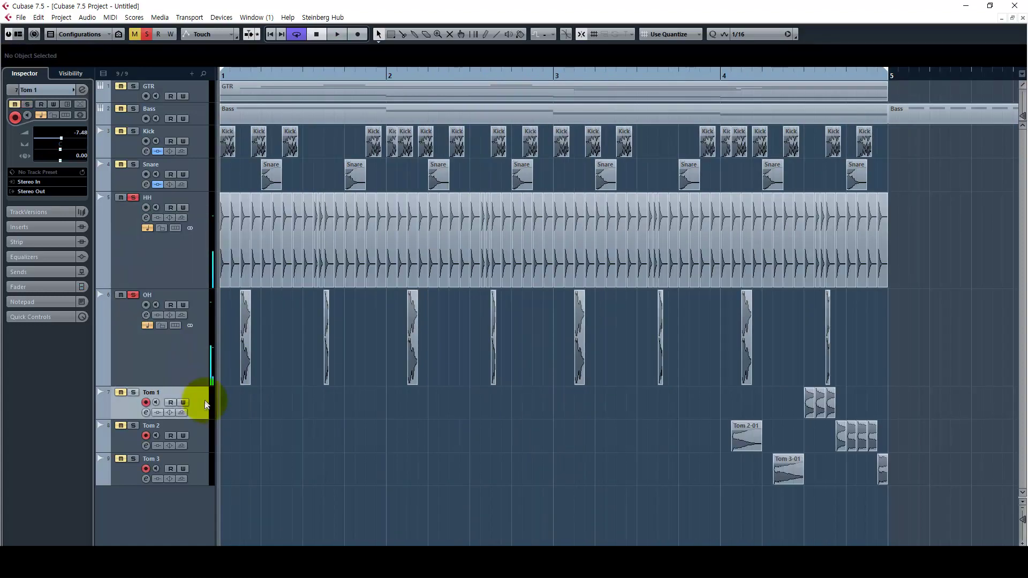
# Step: Reduce the heights of the HH, OH and Tom tracks and solo Tom 1, Tom 2 and Tom 3
pyautogui.keyDown('shift'); pyautogui.click(196, 468); pyautogui.keyUp('shift')
pyautogui.keyDown('shift'); pyautogui.click(202, 284); pyautogui.keyUp('shift')
pyautogui.moveTo(196, 289); pyautogui.dragTo(195, 218)
pyautogui.click(199, 250)
pyautogui.click(204, 222)
pyautogui.click(204, 205)
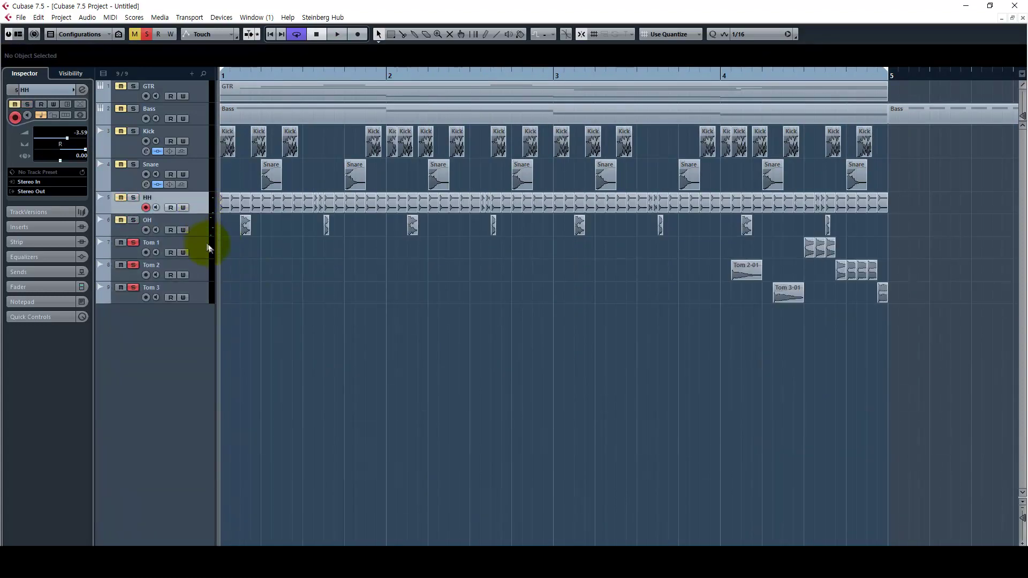
# Step: Enlarge the three Tom tracks together and play the soloed tom fill in bar 4
pyautogui.click(206, 246)
pyautogui.keyDown('shift'); pyautogui.click(204, 294); pyautogui.keyUp('shift')
pyautogui.moveTo(198, 261); pyautogui.dragTo(766, 292)
pyautogui.press('space')
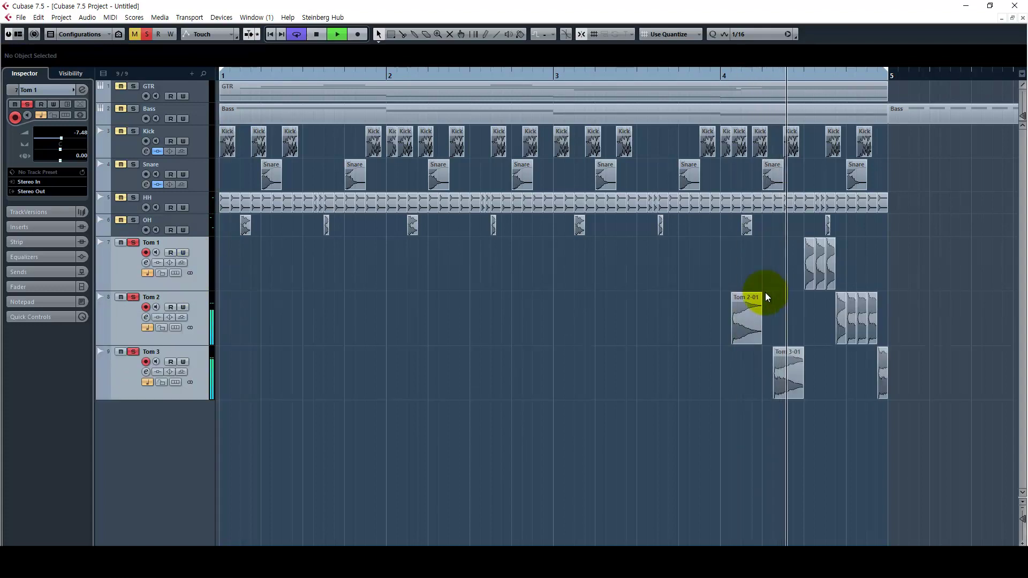
pyautogui.press('space')
pyautogui.press('h')
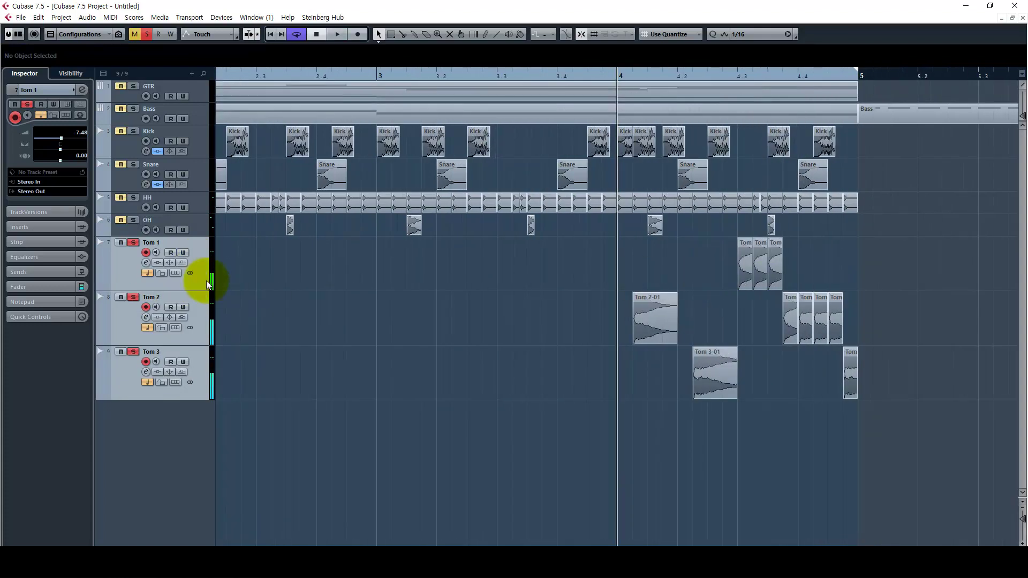
# Step: Solo HH and OH along with the toms and play them together from bar 4
pyautogui.click(204, 225)
pyautogui.press('space')
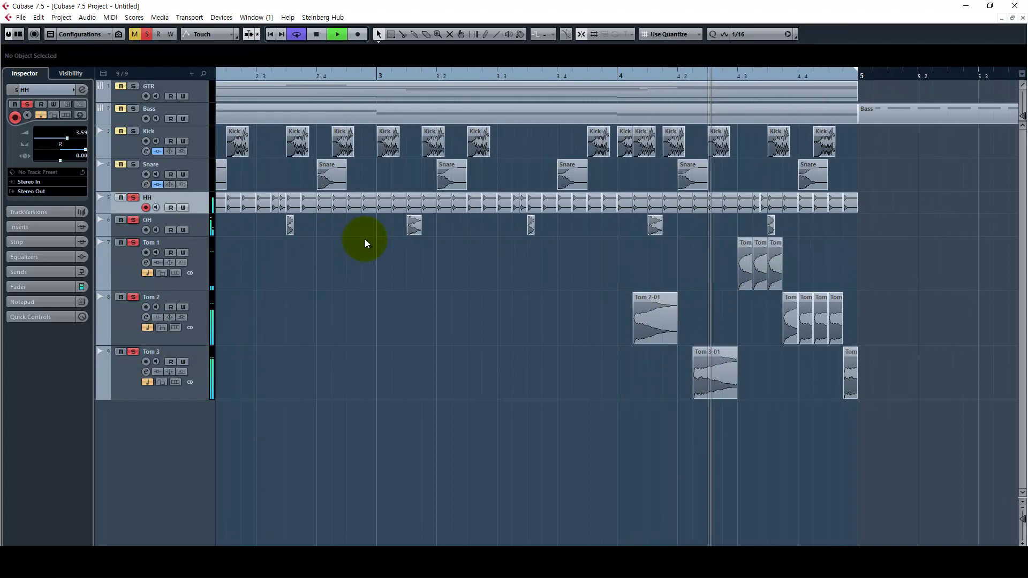
pyautogui.press('space')
pyautogui.press('h')
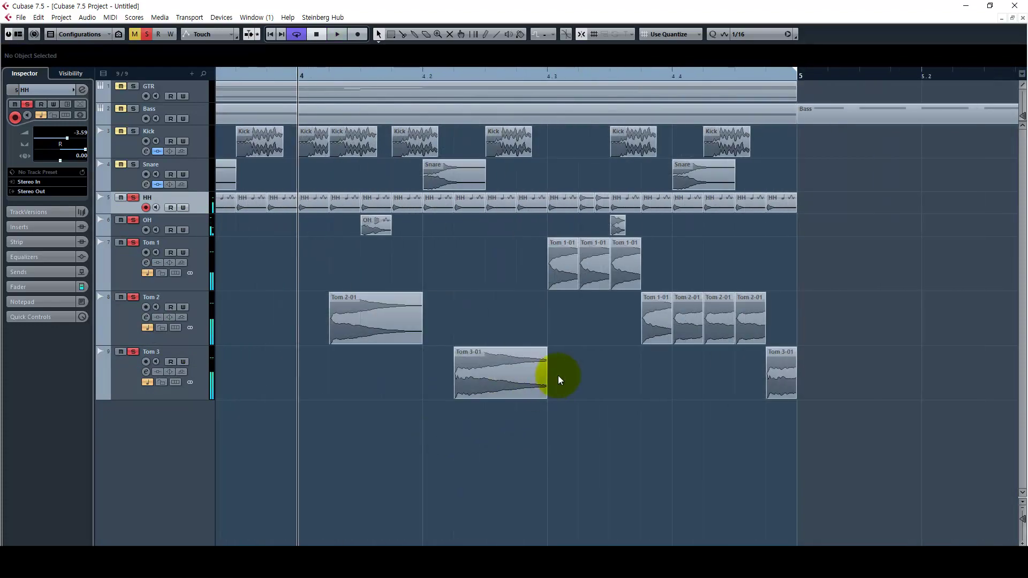
# Step: Select Tom 1 through Tom 3 and increase their track heights further
pyautogui.click(210, 266)
pyautogui.keyDown('shift'); pyautogui.click(190, 374); pyautogui.keyUp('shift')
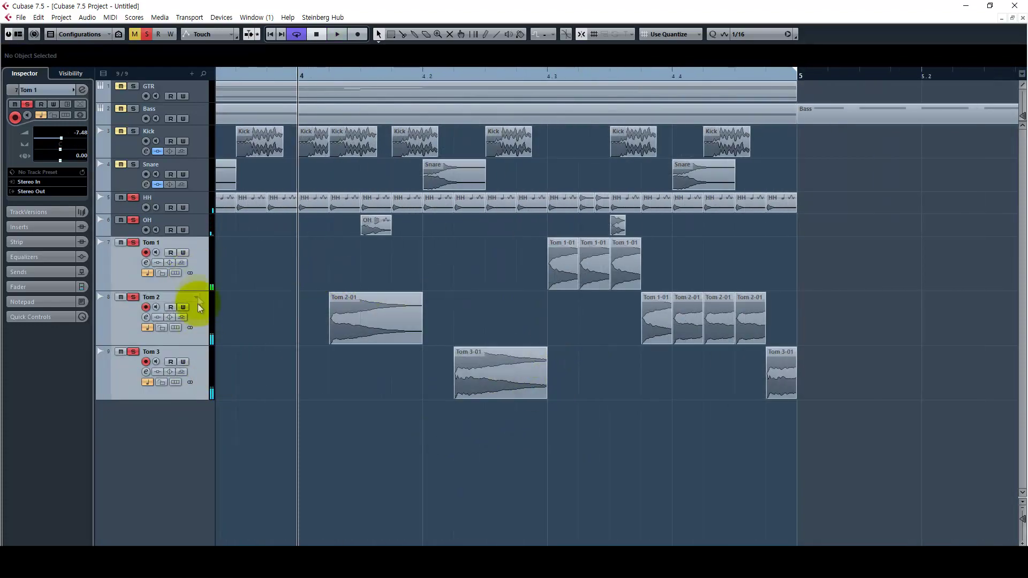
pyautogui.moveTo(199, 289); pyautogui.dragTo(192, 333)
# Step: Copy one hit each from Tom 1, Tom 2 and Tom 3 to beats 2, 3 and 4 of bar 5, lengthened, and play them
pyautogui.moveTo(628, 279); pyautogui.dragTo(932, 281)
pyautogui.press('l')
pyautogui.press('space')
pyautogui.press('space')
pyautogui.moveTo(730, 330); pyautogui.dragTo(970, 332)
pyautogui.press('space')
pyautogui.press('space')
pyautogui.moveTo(459, 385); pyautogui.dragTo(1007, 435)
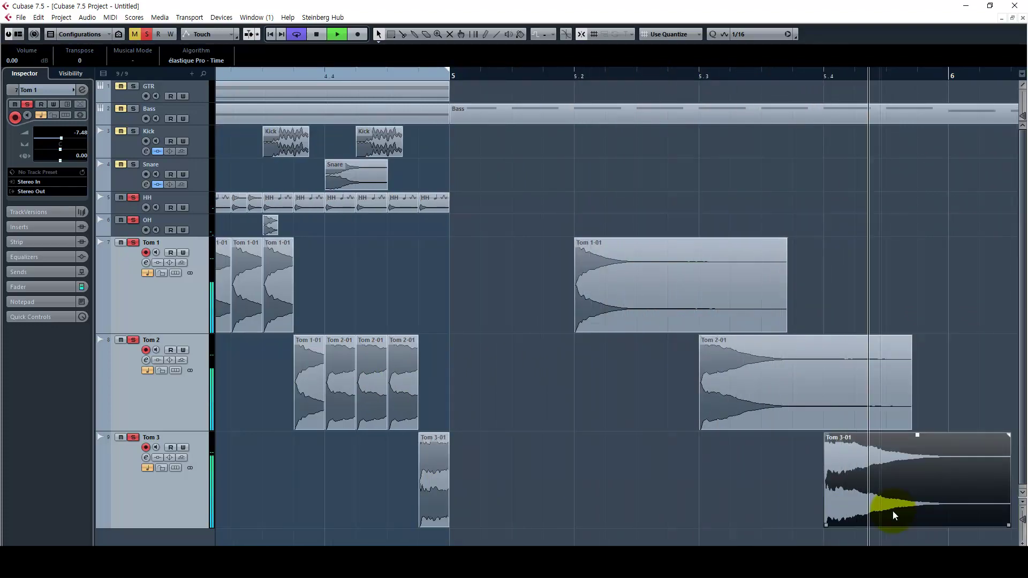
# Step: Select the three tom copies in bar 5 and listen to them in sequence to compare their sounds and panning
pyautogui.press('space')
pyautogui.press('g')
pyautogui.moveTo(641, 396); pyautogui.dragTo(912, 488)
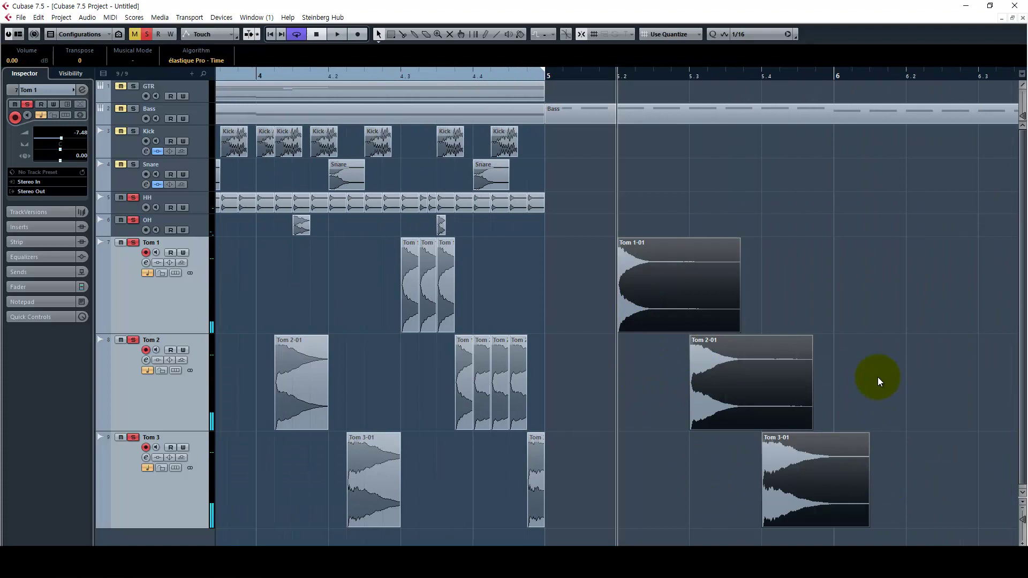
pyautogui.moveTo(878, 377); pyautogui.dragTo(786, 279)
pyautogui.press('space')
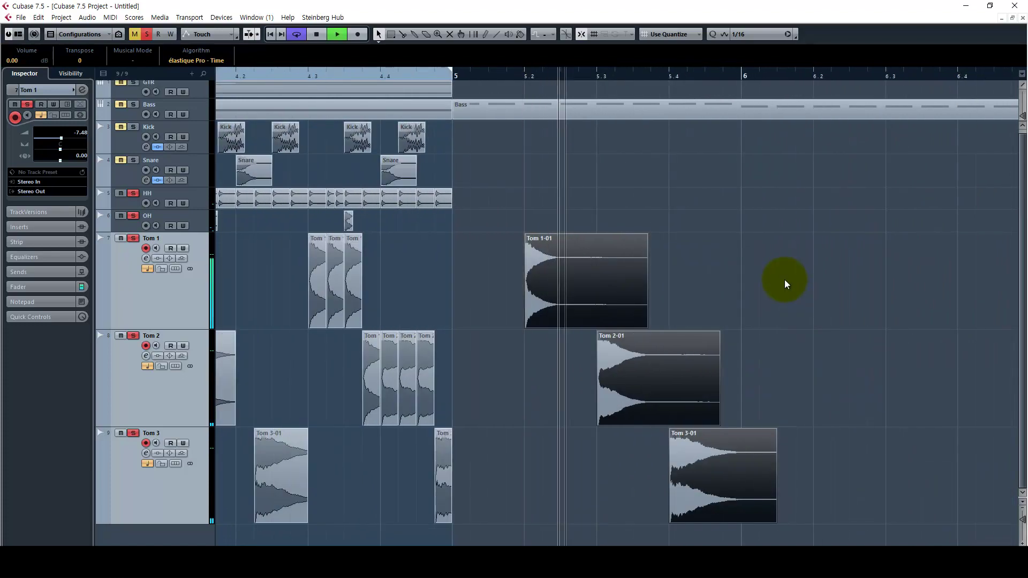
pyautogui.press('space')
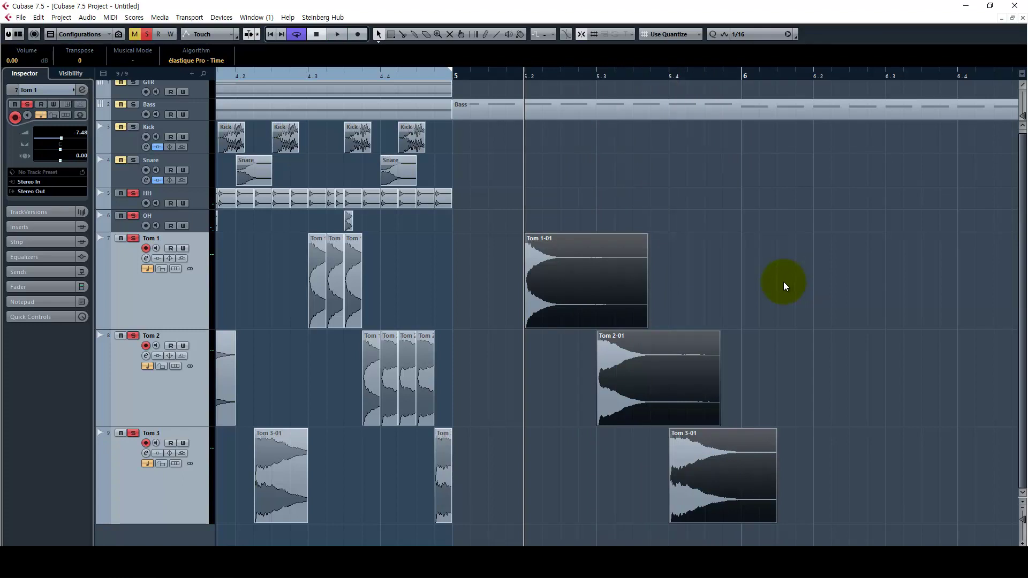
pyautogui.press('space')
pyautogui.press('space')
# Step: Delete the three tom copies from bar 5
pyautogui.moveTo(810, 246); pyautogui.dragTo(571, 444)
pyautogui.press('Delete')
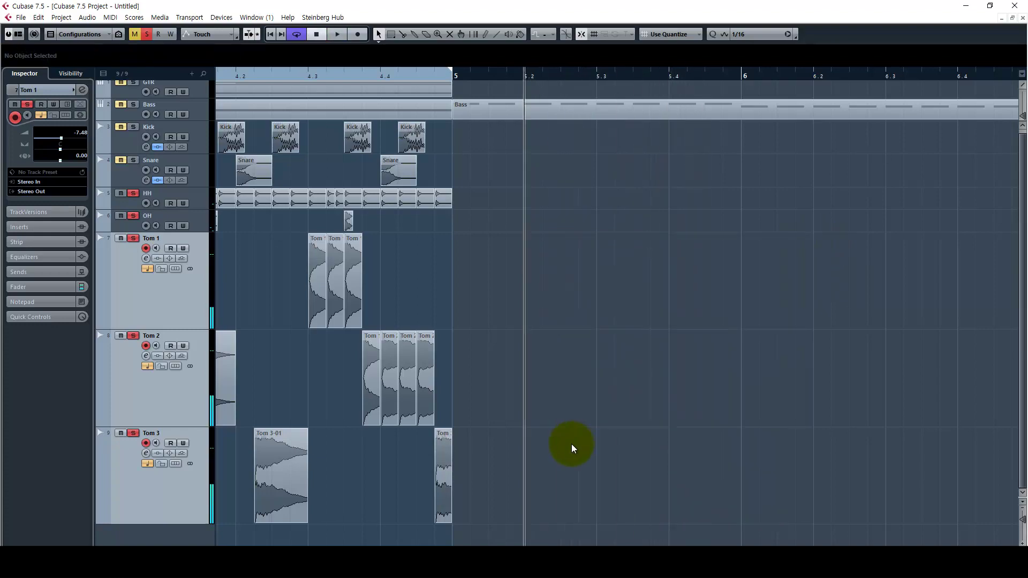
pyautogui.press('g')
# Step: Place the playback position at bar 4 and listen to the tom fill with HH and OH
pyautogui.moveTo(322, 79); pyautogui.dragTo(449, 256)
pyautogui.press('space')
pyautogui.press('space')
pyautogui.press('space')
pyautogui.press('space')
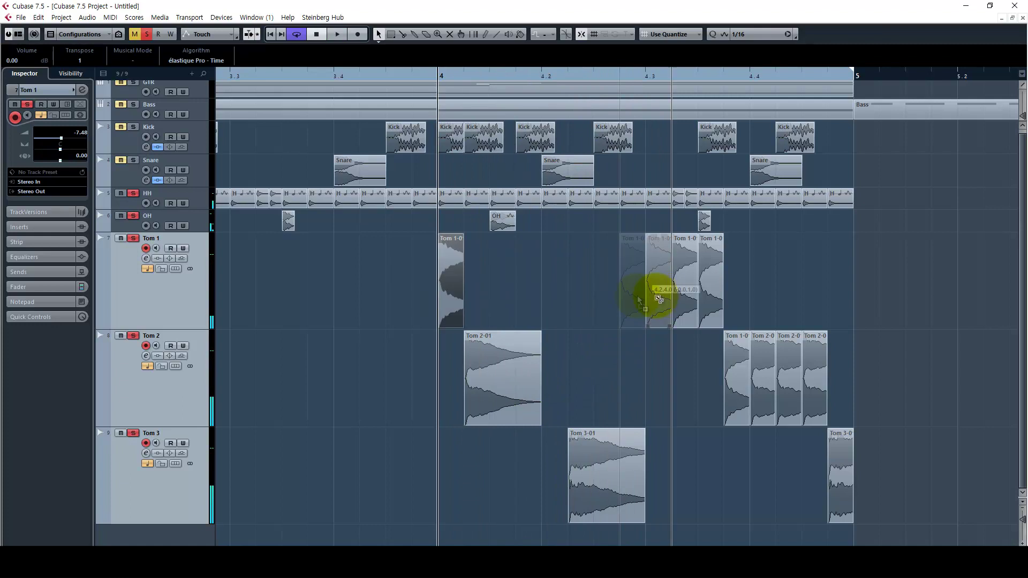
# Step: Try adding Tom 1 hits on beats 1 and 2 of bar 4, play the fill, and undo the additions
pyautogui.moveTo(659, 298); pyautogui.dragTo(569, 305)
pyautogui.press('space')
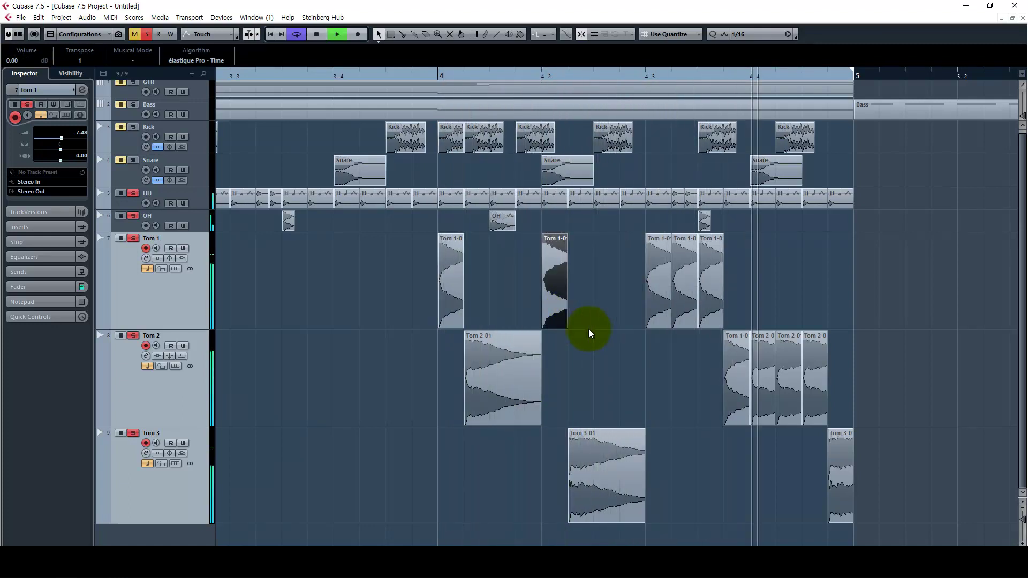
pyautogui.hotkey('ctrl', 'z')
pyautogui.hotkey('ctrl', 'z')
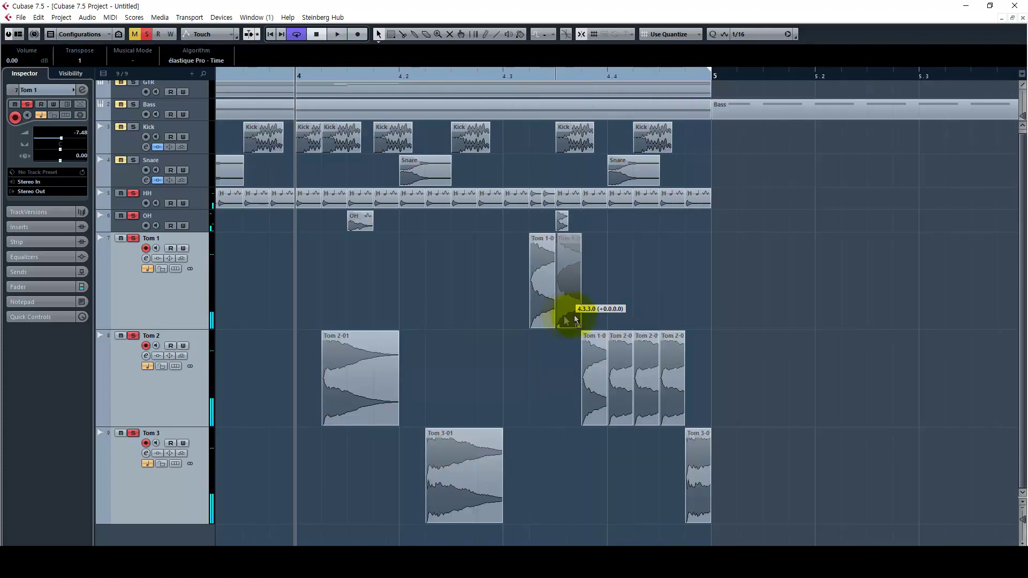
# Step: Try the three Tom 1 hits one sixteenth note later with the first Tom 2 hit of the run removed, and play the fill
pyautogui.moveTo(574, 315); pyautogui.dragTo(600, 307)
pyautogui.hotkey('ctrl', 'z')
pyautogui.moveTo(608, 368); pyautogui.dragTo(594, 373)
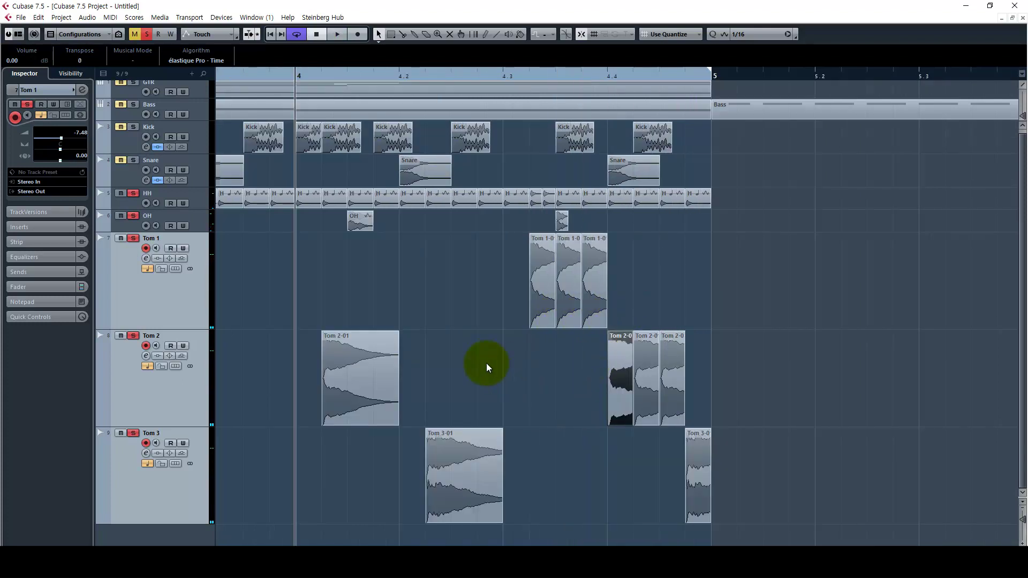
pyautogui.press('space')
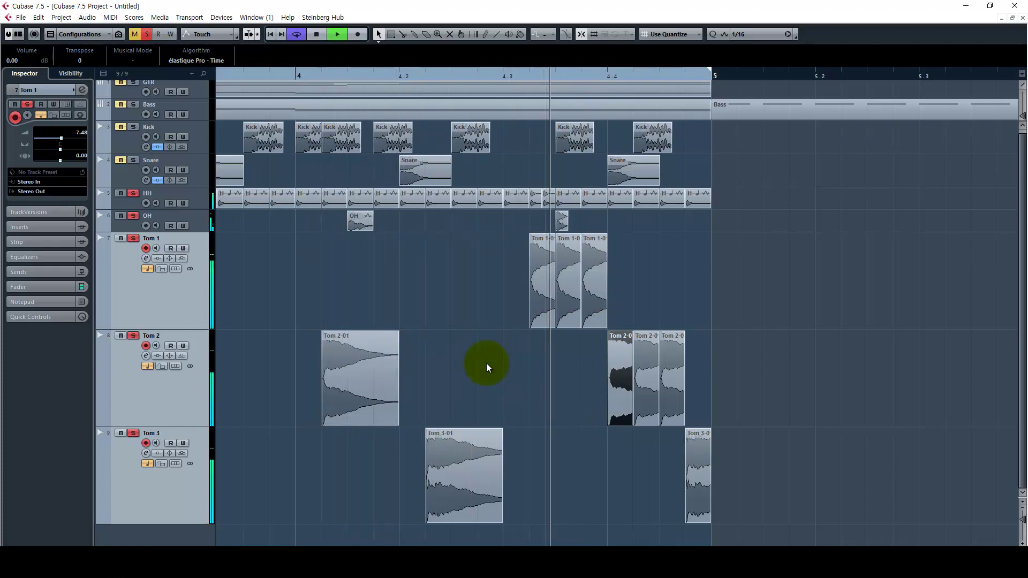
# Step: Solo Kick and Snare, enlarge both tracks and reduce the heights of the Tom tracks
pyautogui.click(134, 163)
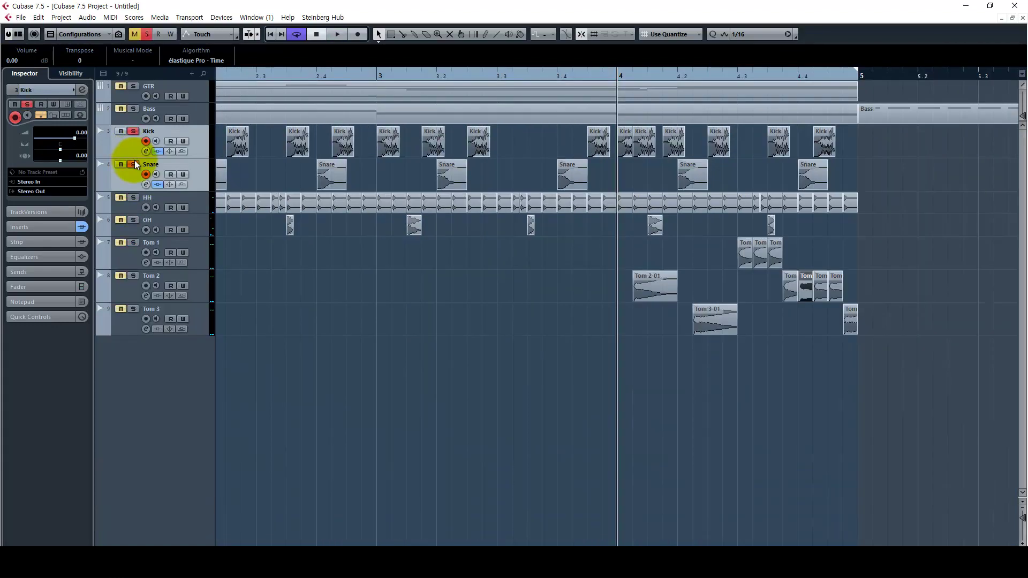
pyautogui.moveTo(133, 160); pyautogui.dragTo(135, 202)
pyautogui.click(201, 407)
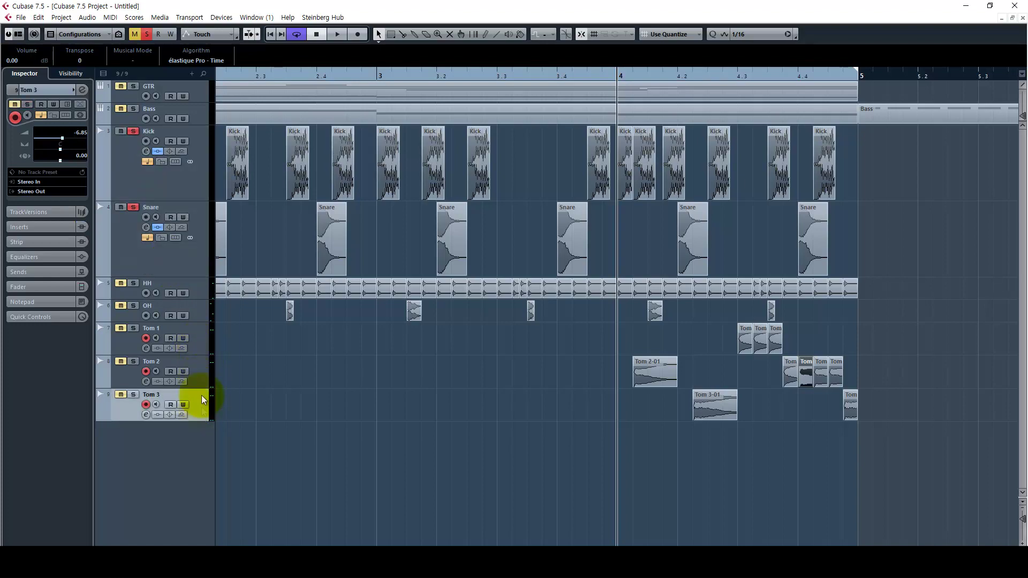
pyautogui.keyDown('shift'); pyautogui.click(200, 353); pyautogui.keyUp('shift')
pyautogui.moveTo(200, 356); pyautogui.dragTo(195, 346)
pyautogui.click(196, 185)
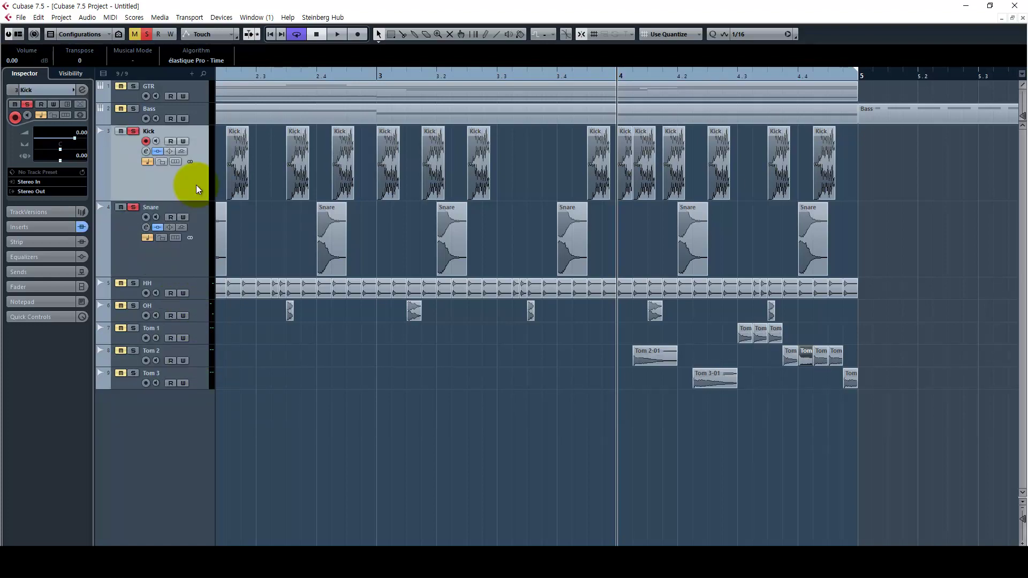
# Step: Return to the start of bar 1 and play the Kick and Snare pattern through bar 4
pyautogui.press('g')
pyautogui.press('KP_Decimal')
pyautogui.press('space')
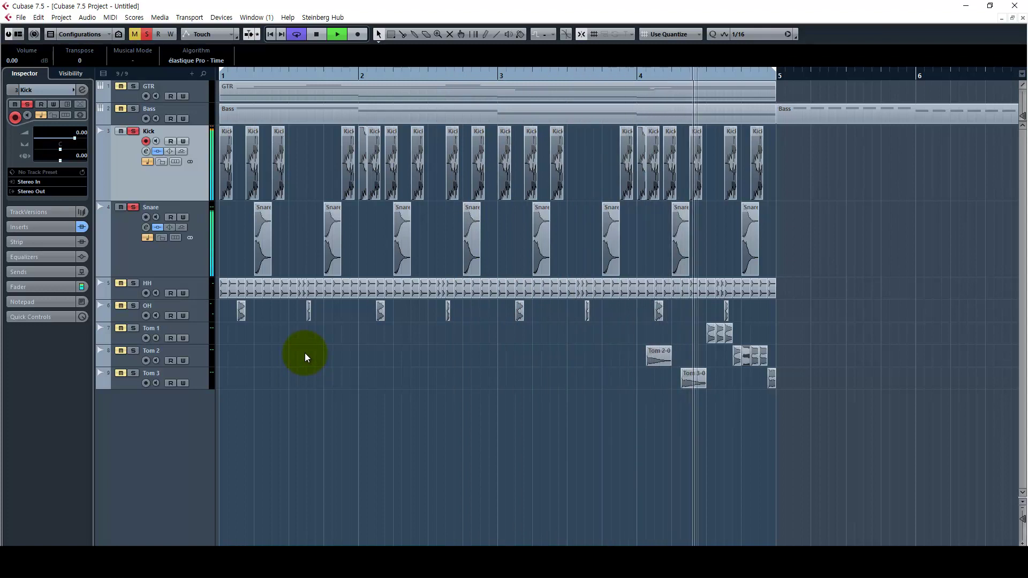
pyautogui.press('space')
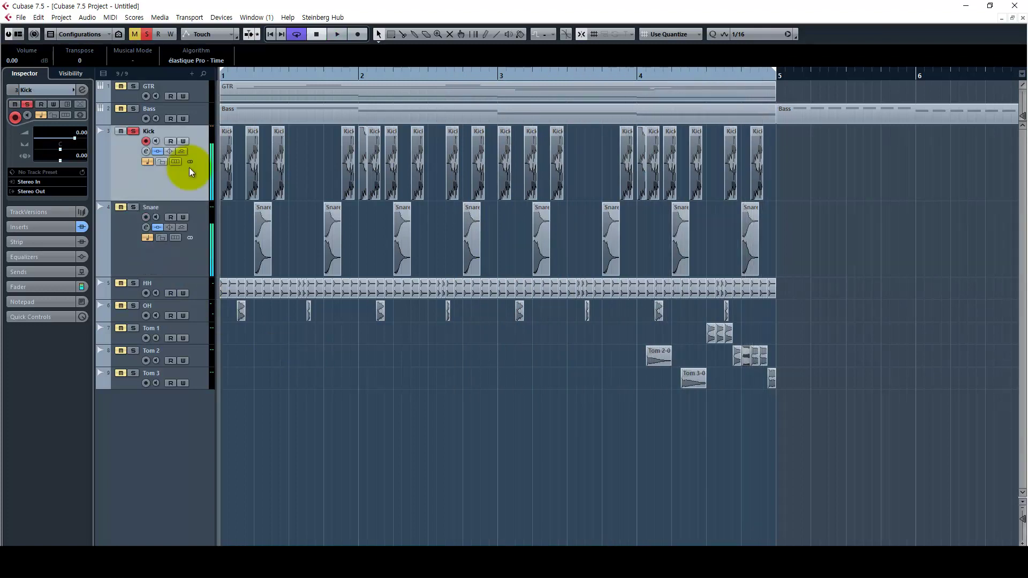
# Step: Open the Kick track's Neutron Equalizer insert, solo Kick alone with its inserts bypassed, and play it
pyautogui.click(57, 225)
pyautogui.click(72, 141)
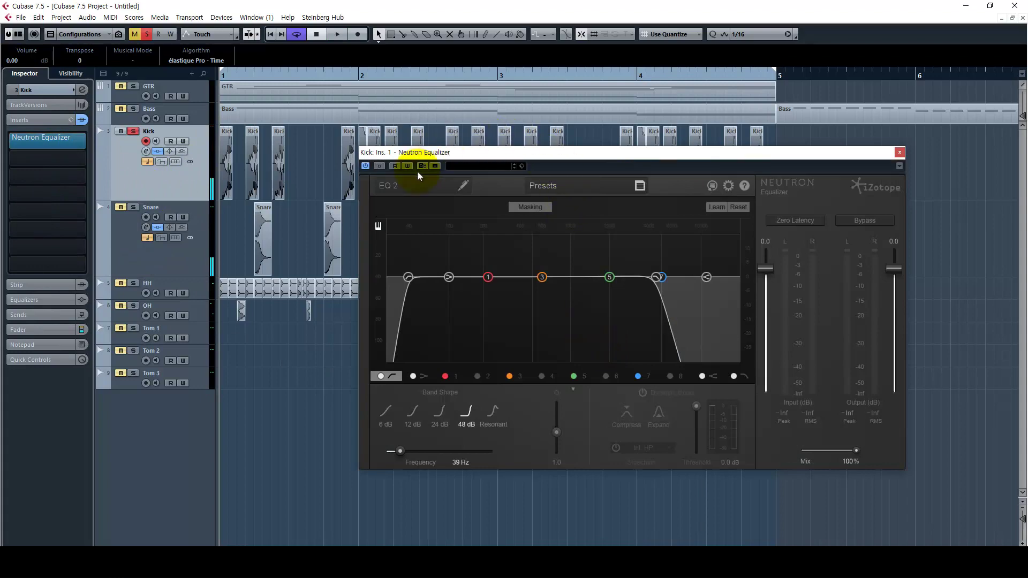
pyautogui.moveTo(383, 168); pyautogui.dragTo(358, 295)
pyautogui.press('space')
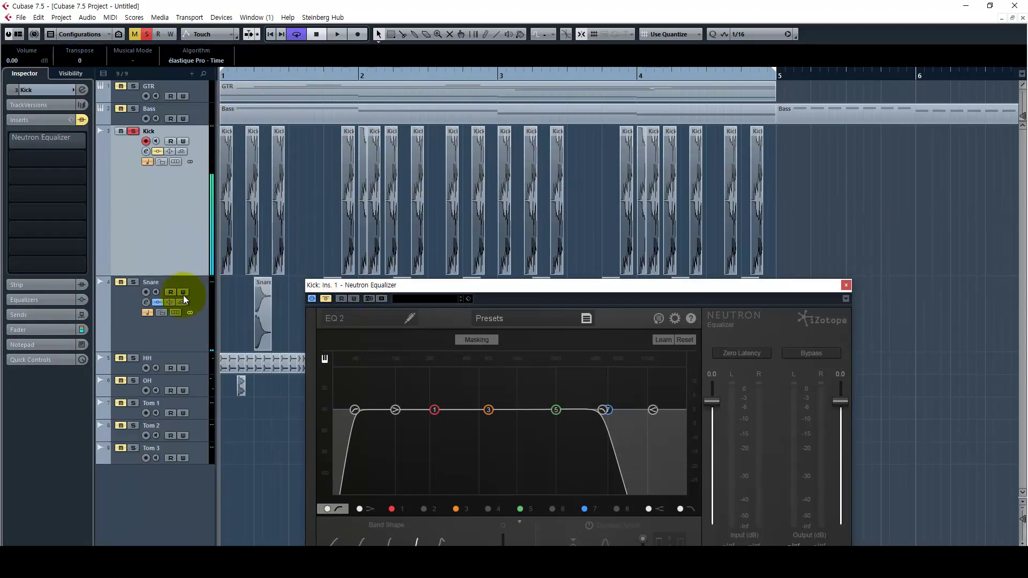
# Step: Reduce the Snare track's height, re-enable the Kick inserts to compare the sound, and close the equalizer window
pyautogui.click(198, 349)
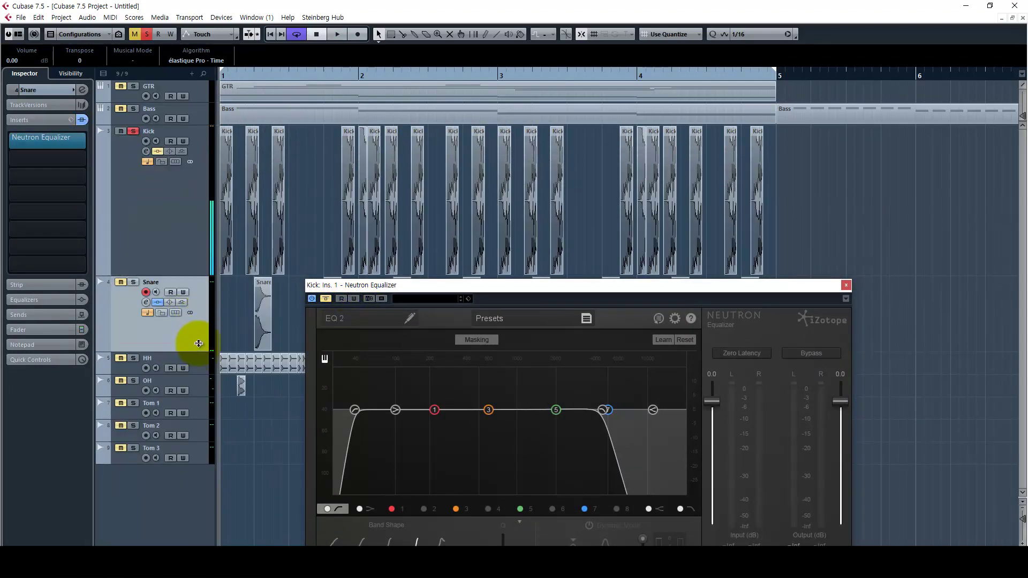
pyautogui.moveTo(200, 353); pyautogui.dragTo(199, 299)
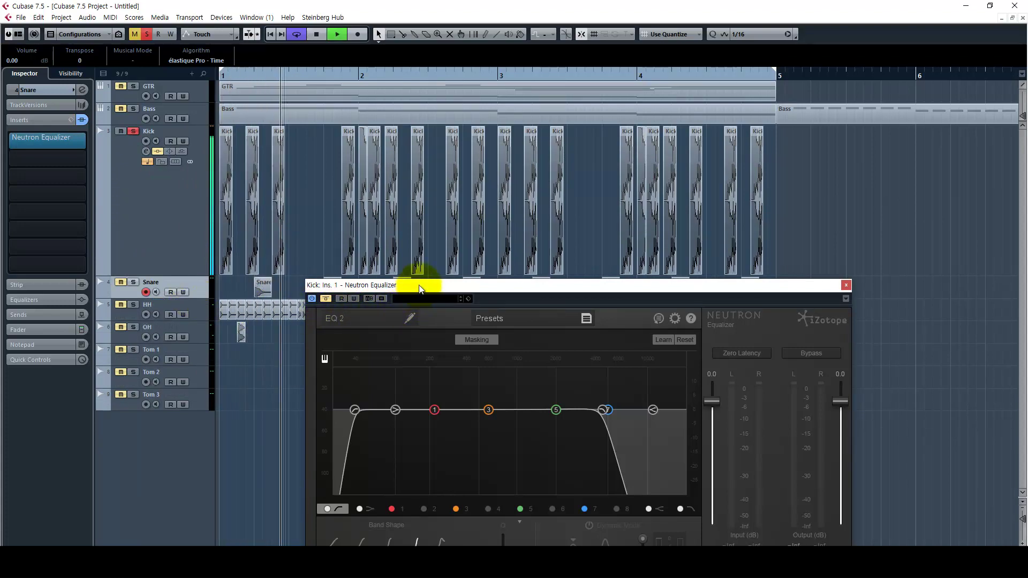
pyautogui.press('space')
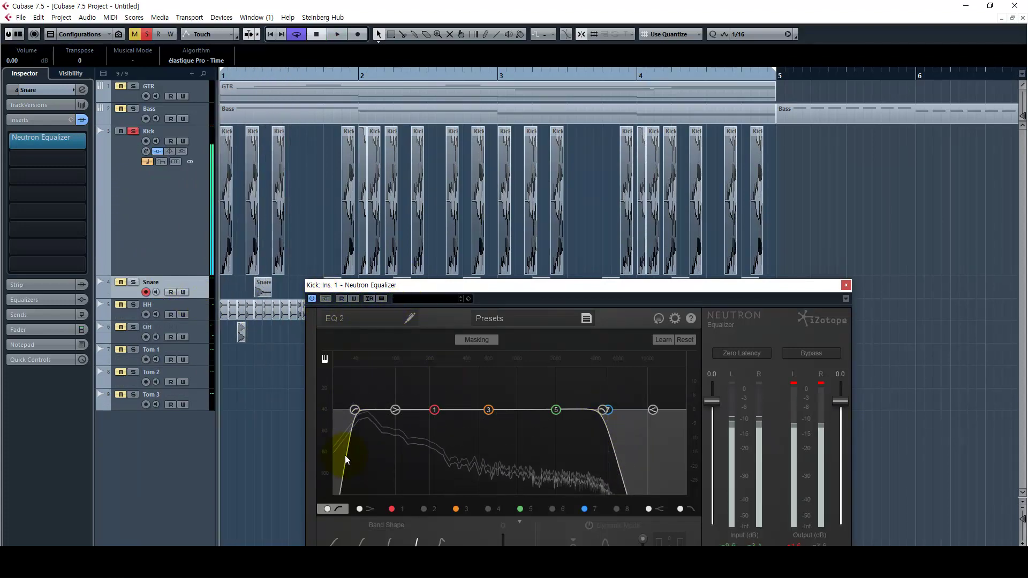
pyautogui.click(846, 285)
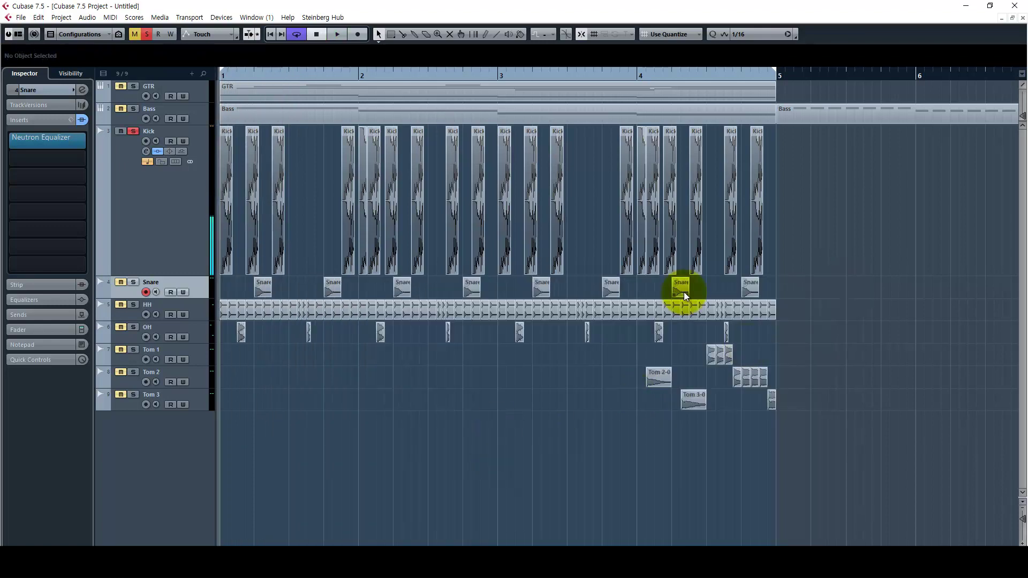
# Step: Select the Kick track and play its soloed pattern with the equalizer active
pyautogui.click(175, 239)
pyautogui.press('space')
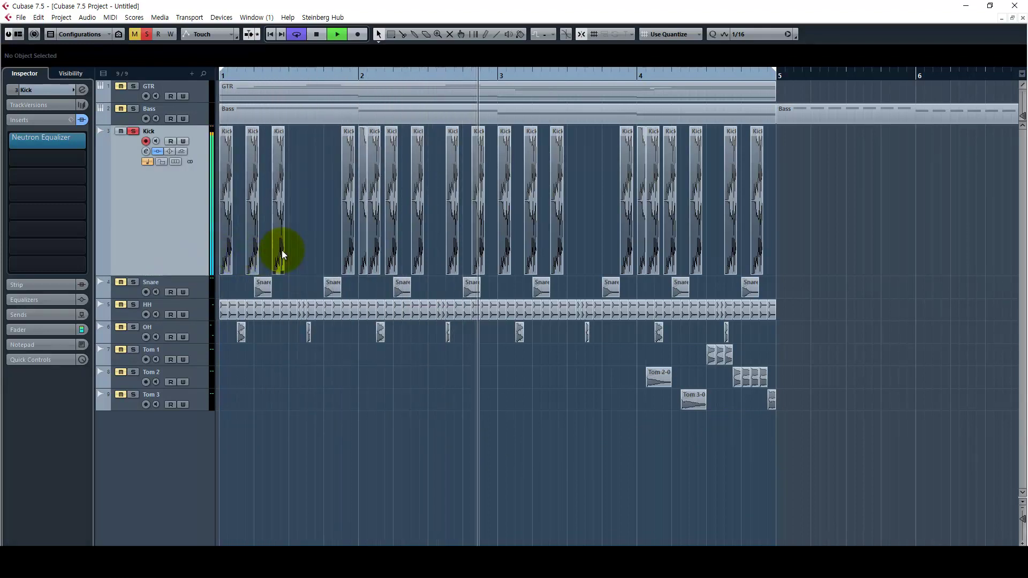
pyautogui.press('space')
# Step: Set the snap grid type to Beat to examine the Kick events against the beats
pyautogui.press('h')
pyautogui.press('h')
pyautogui.press('h')
pyautogui.press('h')
pyautogui.rightClick(627, 413)
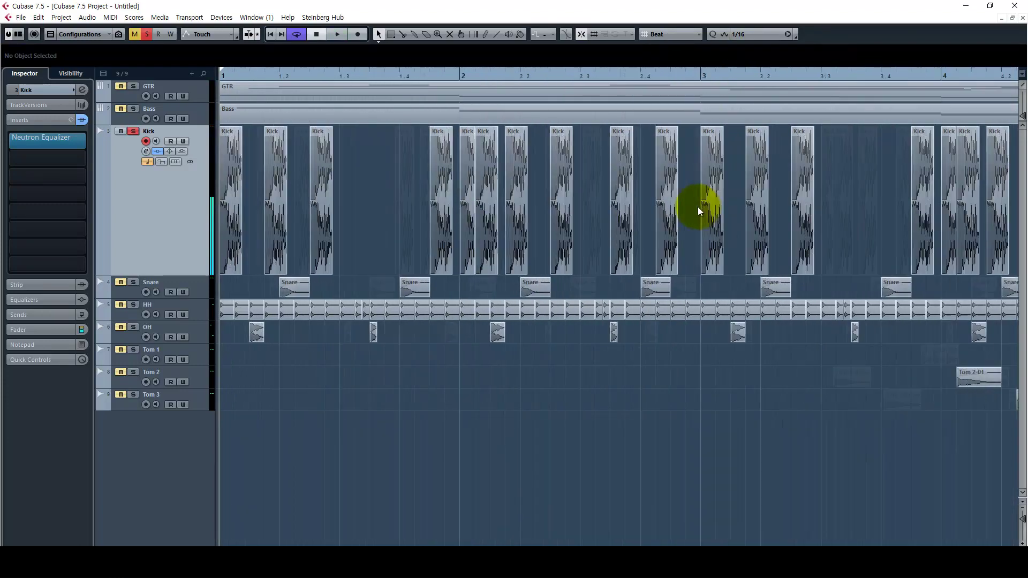
pyautogui.click(605, 408)
pyautogui.press('g')
# Step: Enlarge the Snare track to match the Kick track's height and play the soloed Kick pattern
pyautogui.click(198, 288)
pyautogui.keyDown('shift'); pyautogui.click(196, 272); pyautogui.keyUp('shift')
pyautogui.moveTo(196, 271); pyautogui.dragTo(196, 274)
pyautogui.press('space')
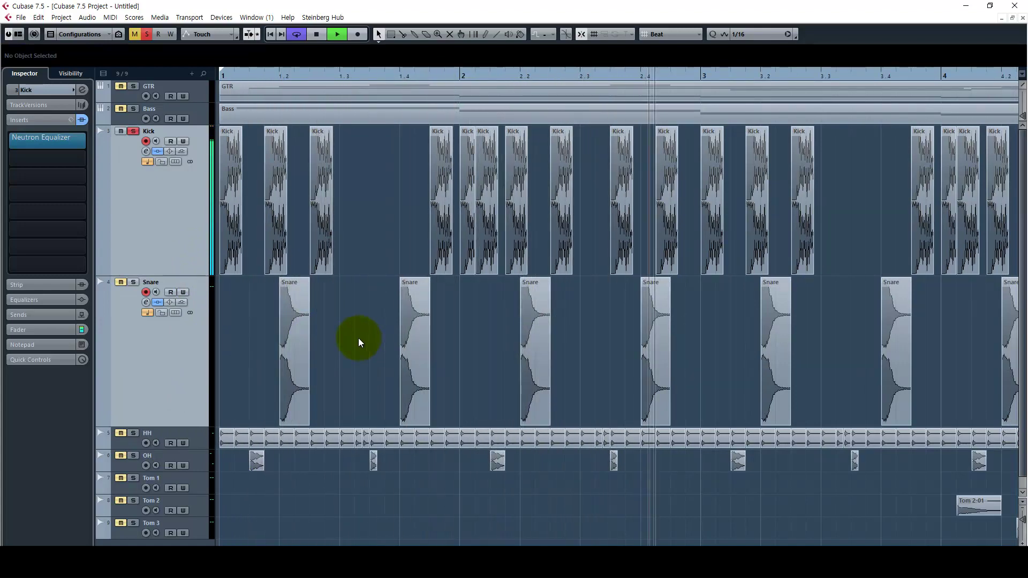
# Step: Stop playback, solo Snare instead of Kick, and place the playback position at beat 2 of bar 1
pyautogui.press('g')
pyautogui.press('space')
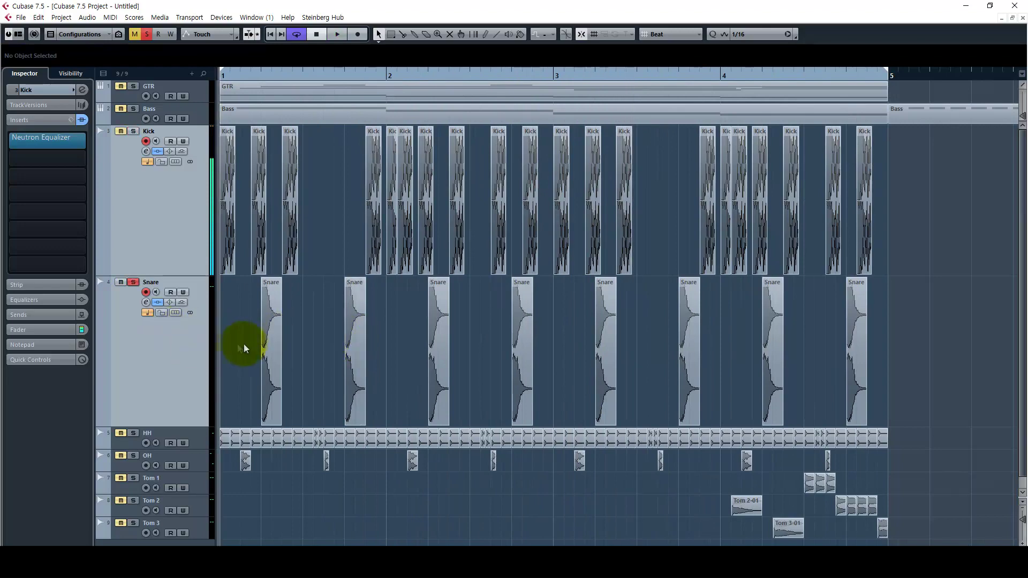
pyautogui.press('h')
pyautogui.press('h')
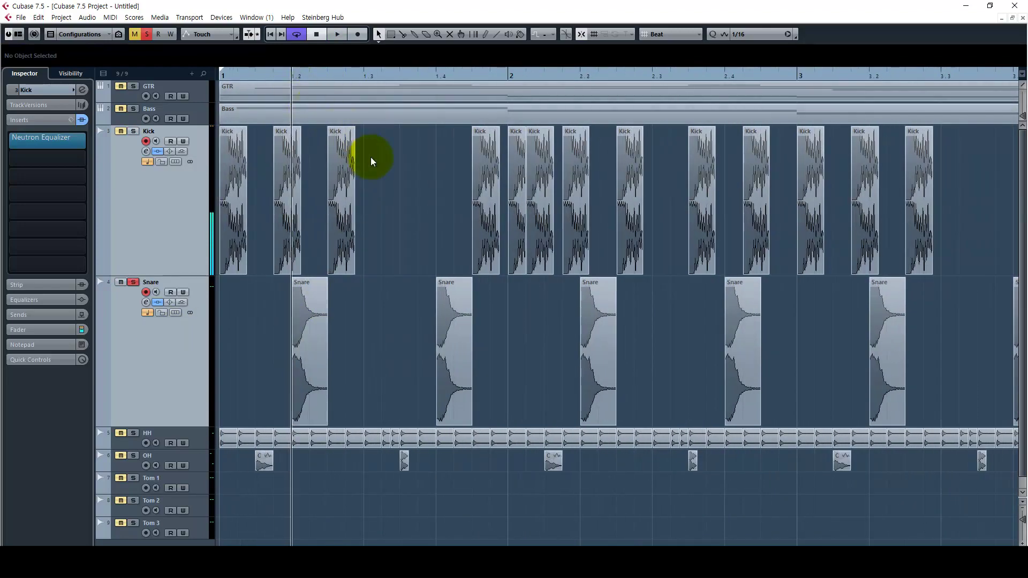
# Step: Play the soloed Snare pattern and select the Snare track
pyautogui.press('space')
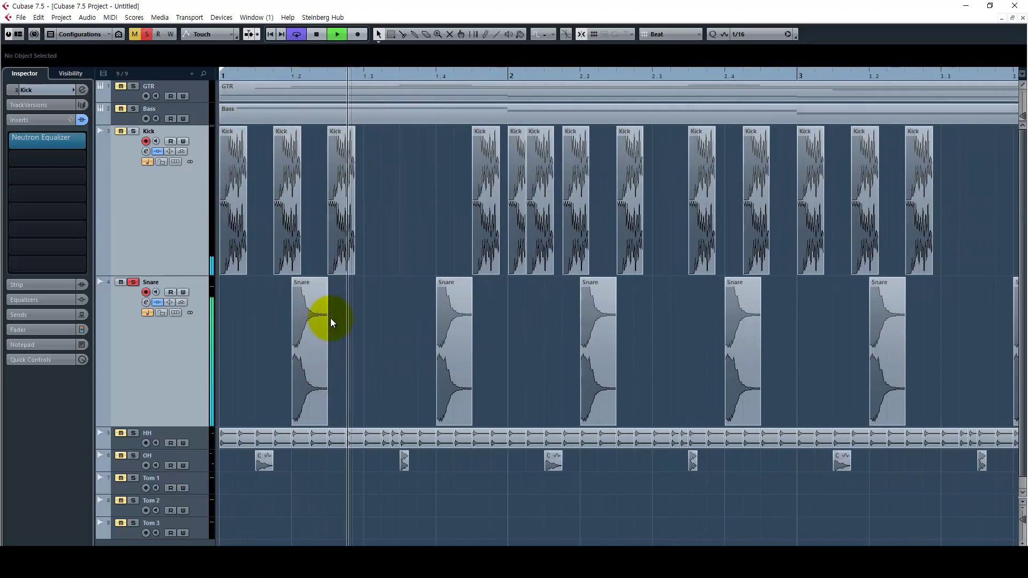
pyautogui.click(191, 350)
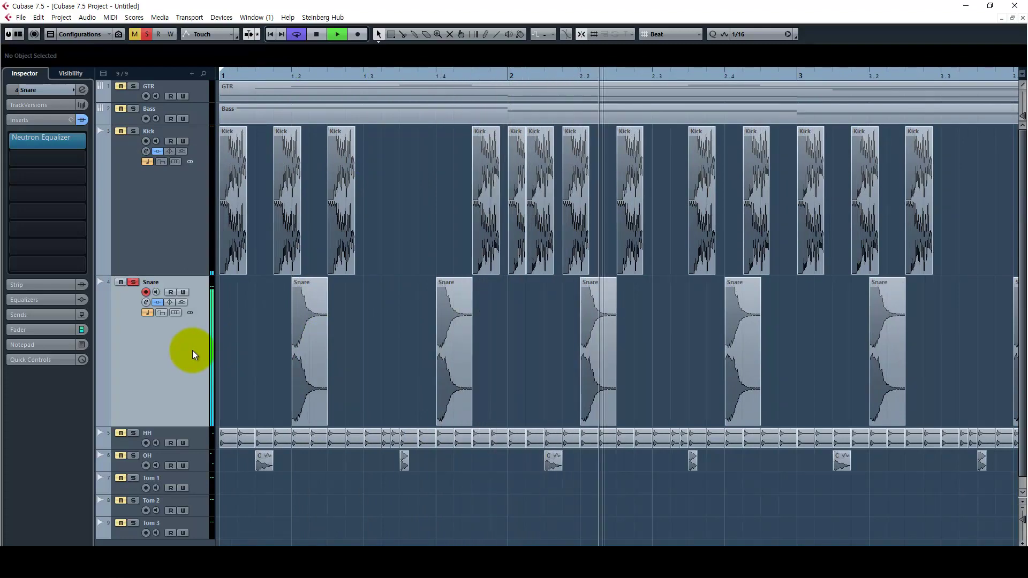
pyautogui.press('space')
# Step: Open the Snare track's Neutron Equalizer and compare the playing snare with the equalizer bypassed
pyautogui.click(69, 143)
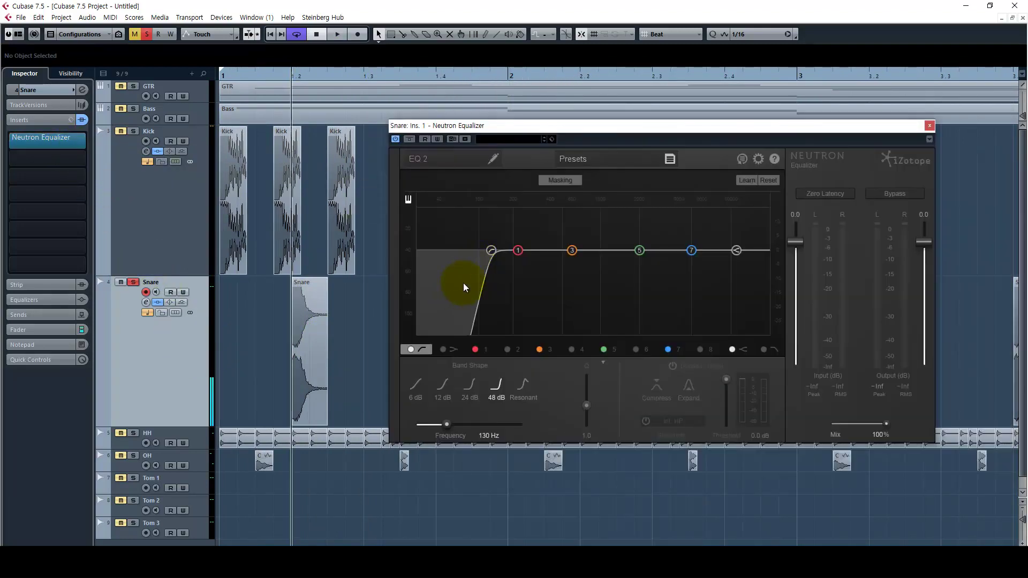
pyautogui.press('space')
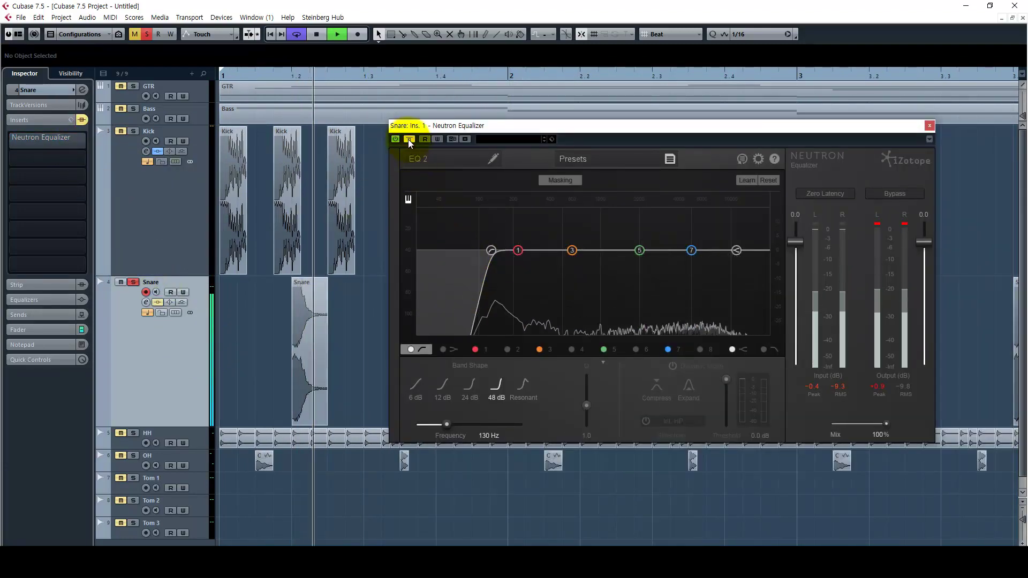
pyautogui.click(409, 139)
# Step: Switch off the Snare equalizer's band 1 and set the 48 dB low-cut filter to about 151 Hz, auditioning the soloed snare
pyautogui.click(475, 349)
pyautogui.moveTo(489, 254); pyautogui.dragTo(518, 256)
pyautogui.press('space')
pyautogui.press('space')
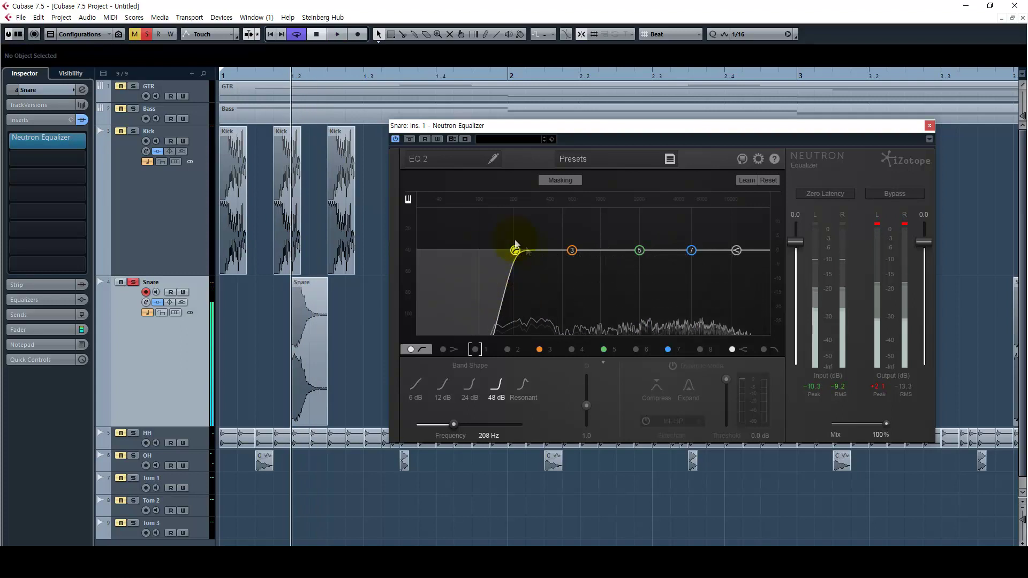
pyautogui.click(537, 290)
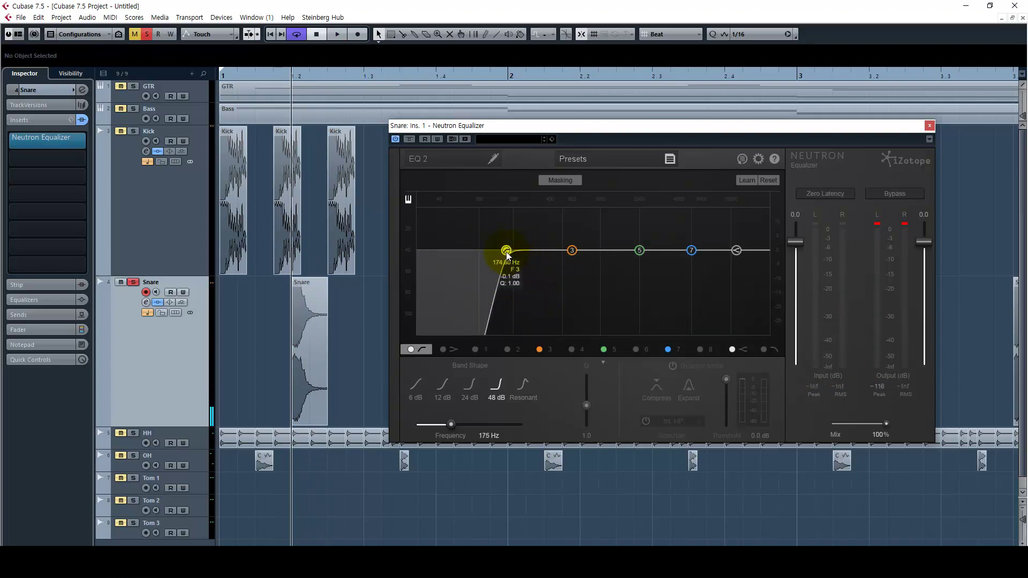
pyautogui.press('space')
pyautogui.moveTo(494, 253); pyautogui.dragTo(499, 253)
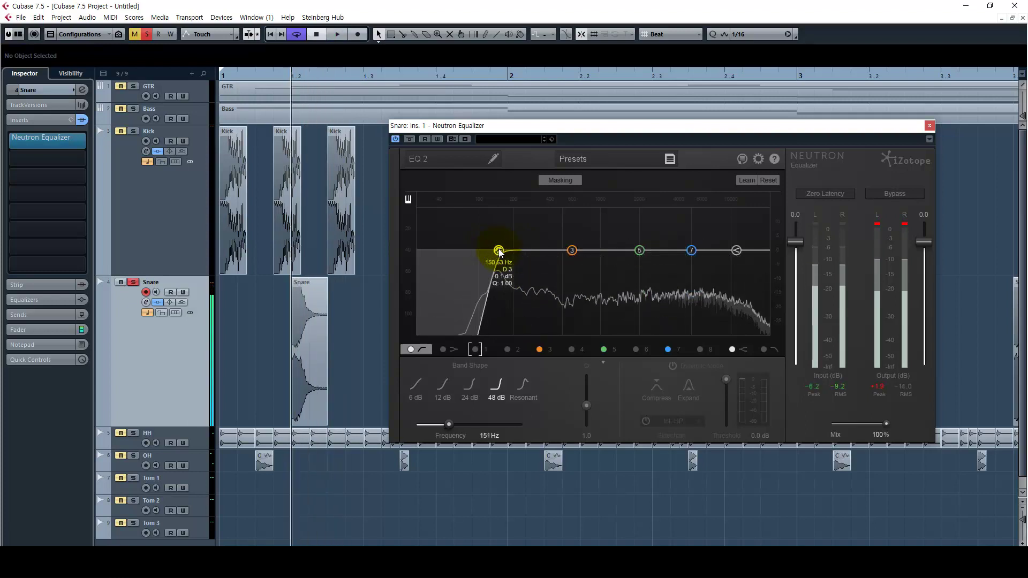
# Step: Solo the Kick together with the Snare during playback and reduce the height of both tracks
pyautogui.click(194, 244)
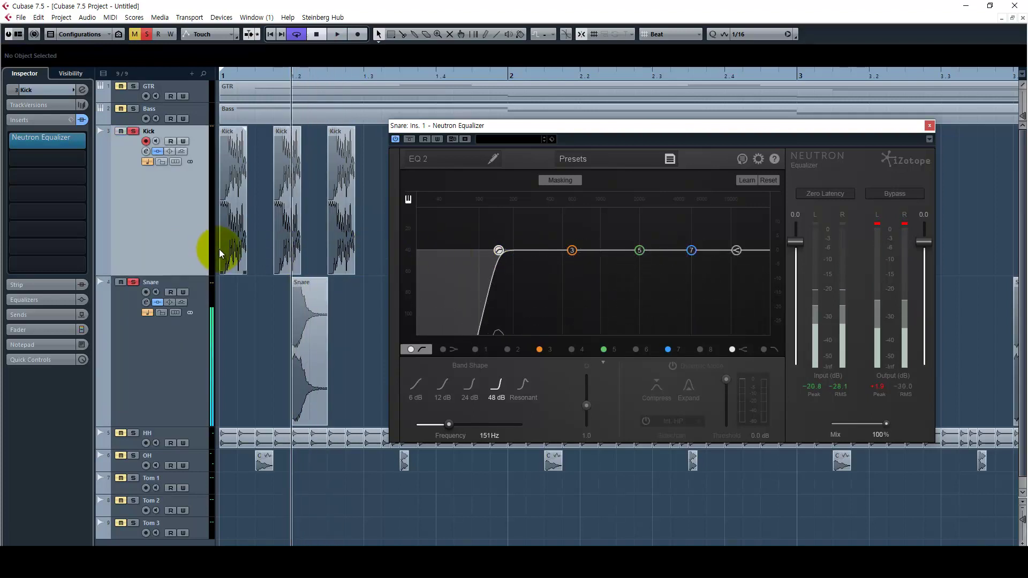
pyautogui.keyDown('ctrl'); pyautogui.click(198, 295); pyautogui.keyUp('ctrl')
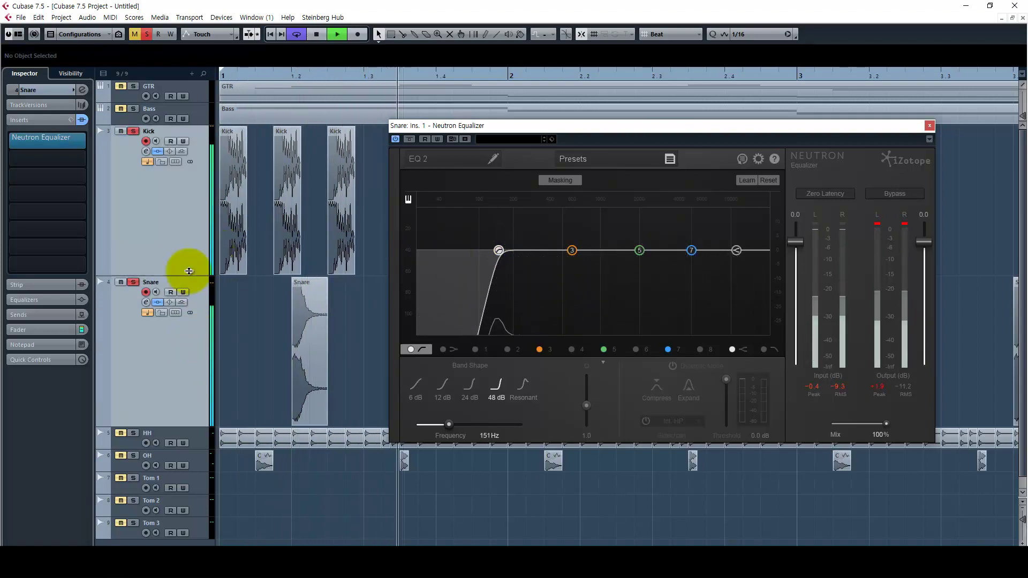
pyautogui.moveTo(189, 276); pyautogui.dragTo(189, 223)
# Step: Add the HH, OH, Tom 1, Tom 2 and Tom 3 tracks to the solo one after another during playback
pyautogui.click(187, 330)
pyautogui.press('s')
pyautogui.click(194, 354)
pyautogui.press('s')
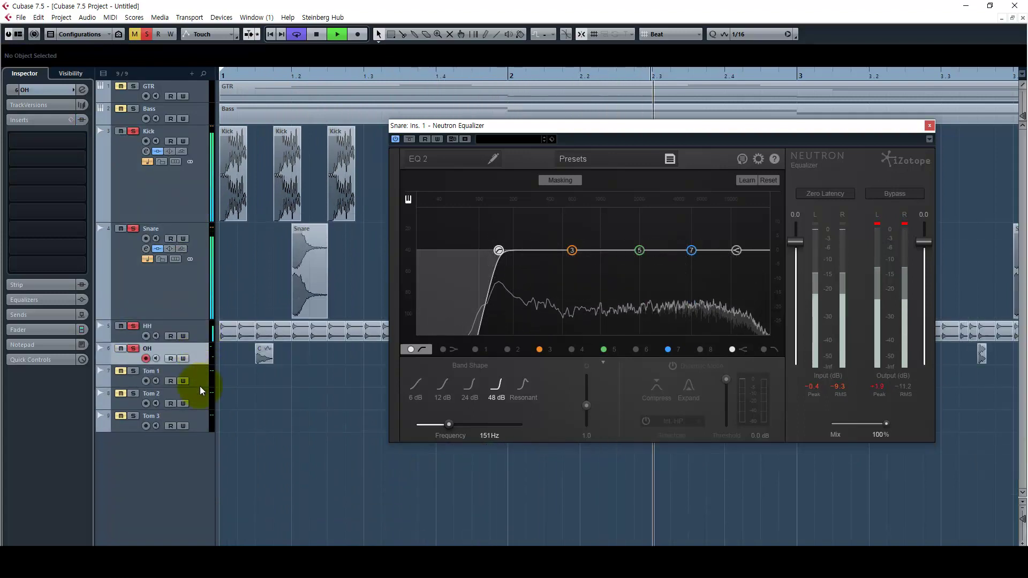
pyautogui.click(199, 379)
pyautogui.press('s')
pyautogui.click(201, 404)
# Step: Select all drum tracks from Kick to Tom 3 and give them the same, smaller height
pyautogui.click(182, 207)
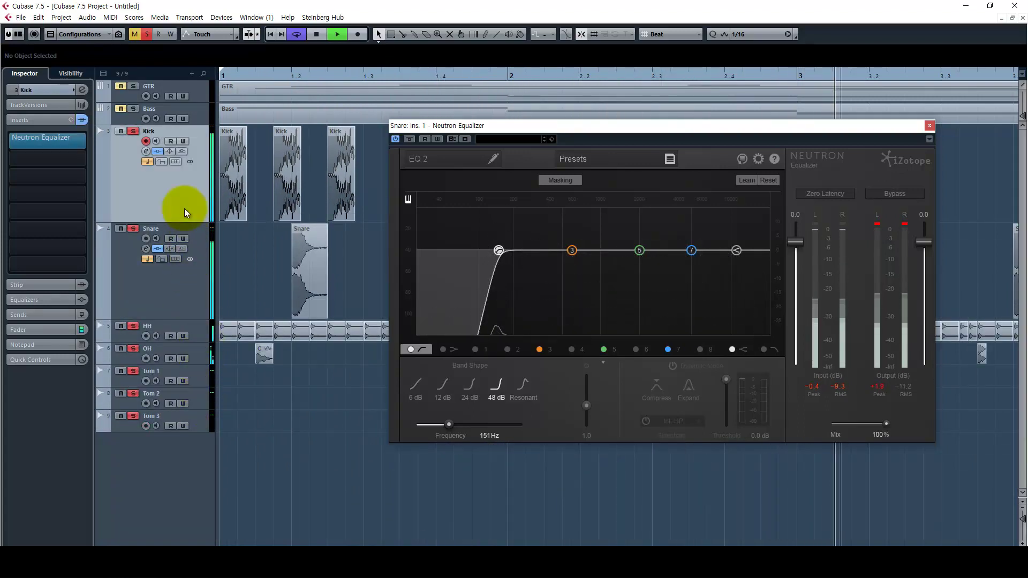
pyautogui.keyDown('shift'); pyautogui.click(202, 425); pyautogui.keyUp('shift')
pyautogui.click(193, 214)
pyautogui.keyDown('shift'); pyautogui.click(201, 429); pyautogui.keyUp('shift')
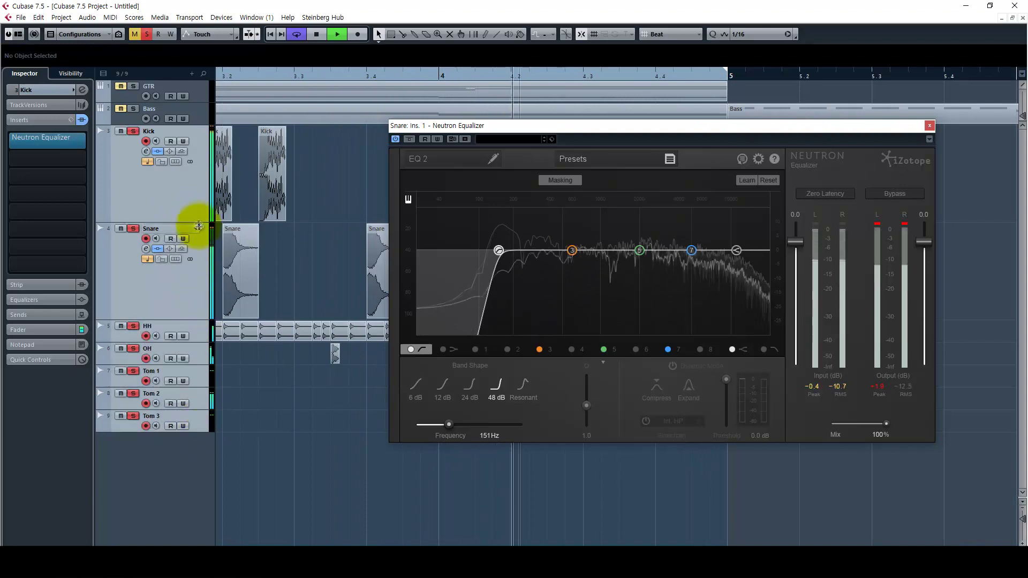
pyautogui.moveTo(198, 222); pyautogui.dragTo(201, 192)
# Step: Clear all solo and mute states, close the Snare equalizer, and fit all nine tracks at equal height in the project view
pyautogui.click(146, 33)
pyautogui.press('g')
pyautogui.press('g')
pyautogui.click(202, 93)
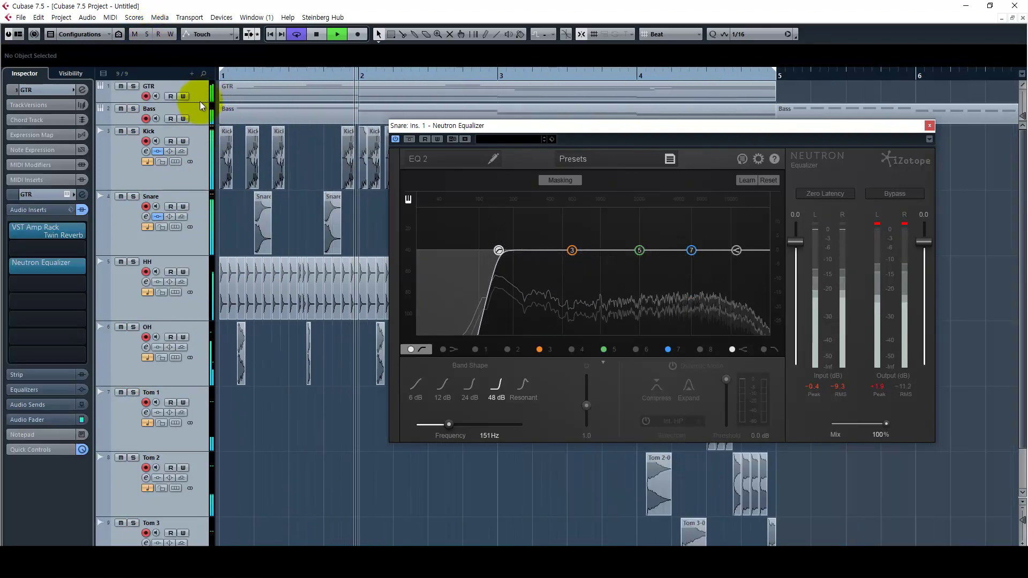
pyautogui.hotkey('shift', 'f')
pyautogui.click(929, 126)
pyautogui.press('g')
pyautogui.press('g')
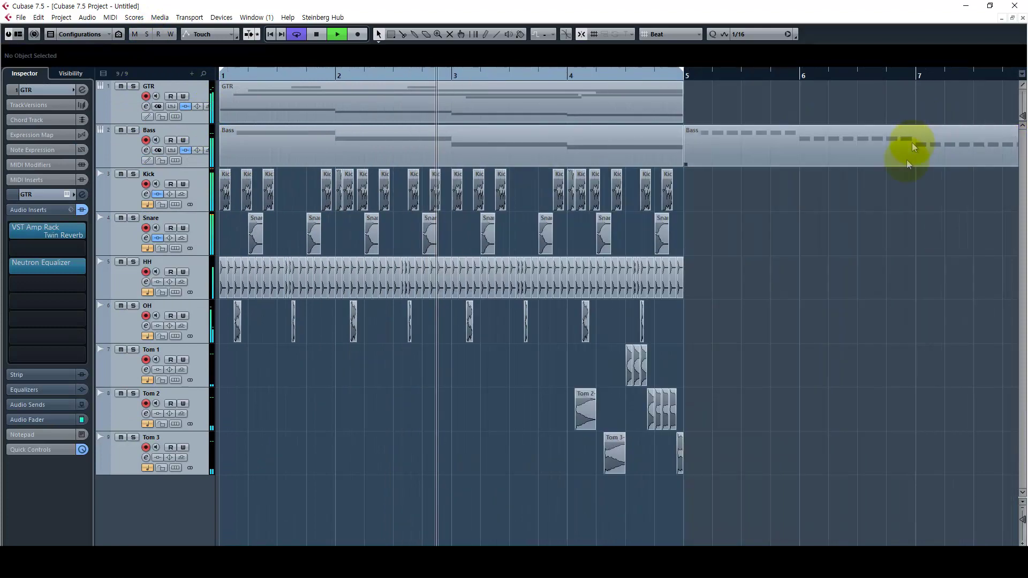
pyautogui.press('g')
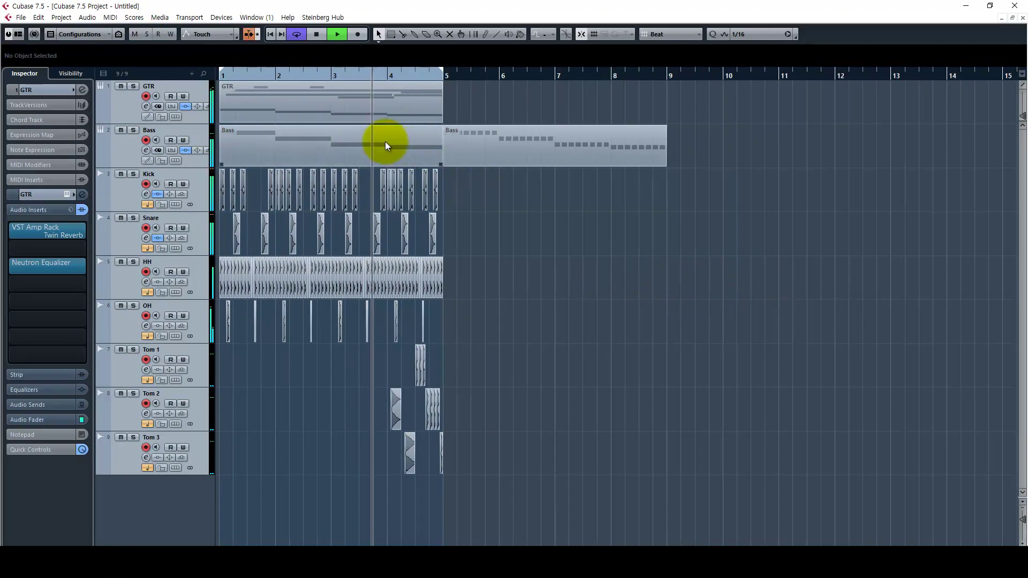
# Step: Swap the two Bass parts so the second starts at bar 1 and the first at bar 5, and mute the Kick track
pyautogui.moveTo(298, 156); pyautogui.dragTo(913, 155)
pyautogui.moveTo(668, 159); pyautogui.dragTo(338, 158)
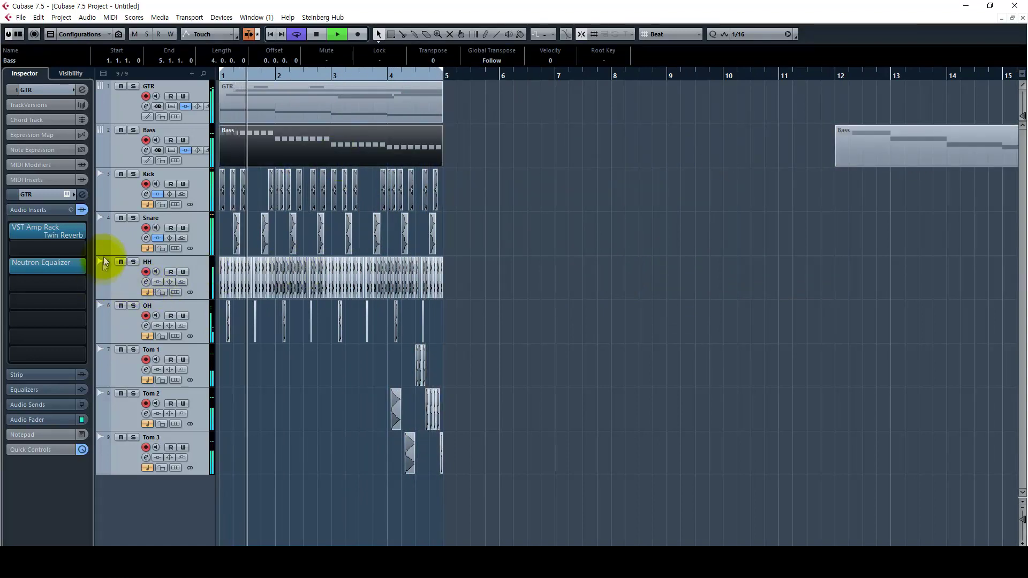
pyautogui.click(126, 216)
pyautogui.click(120, 174)
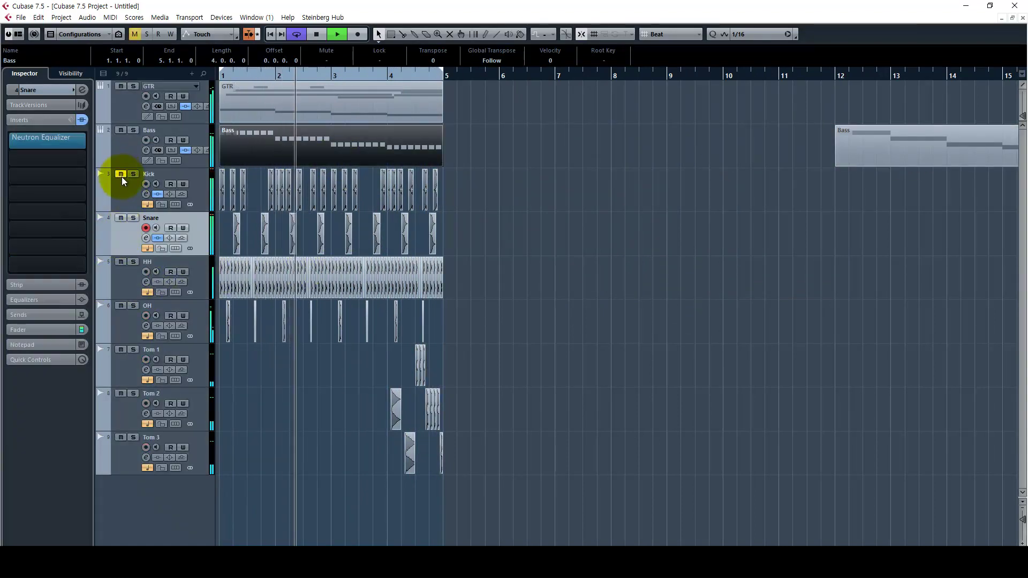
pyautogui.moveTo(964, 145); pyautogui.dragTo(573, 145)
# Step: Copy the GTR part and the drum events from bars 1–4 into bars 5–8, and stop playback
pyautogui.click(348, 109)
pyautogui.keyDown('alt'); pyautogui.moveTo(348, 109); pyautogui.dragTo(571, 109); pyautogui.keyUp('alt')
pyautogui.hscroll(3, 548, 541)
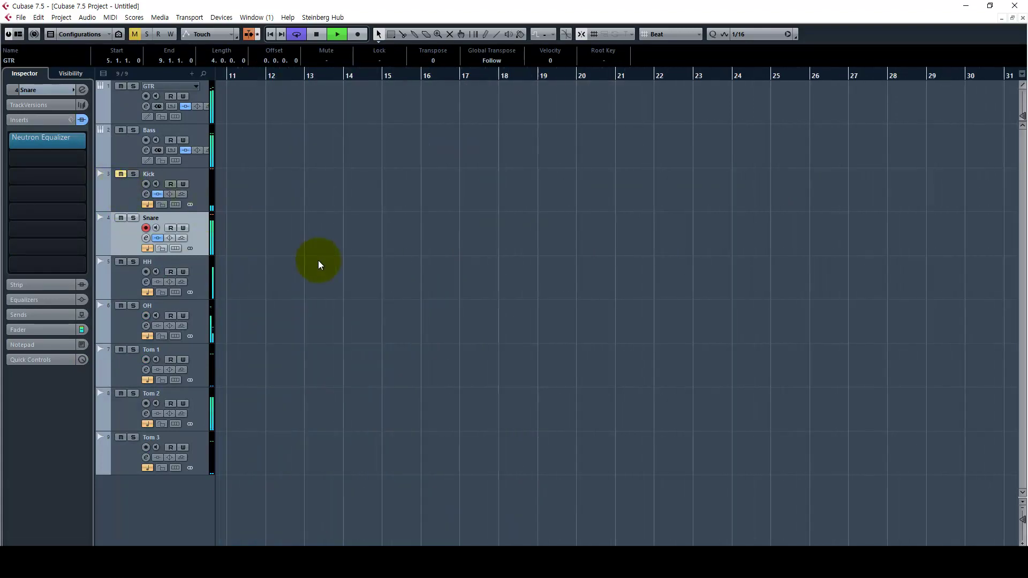
pyautogui.hscroll(-3, 318, 266)
pyautogui.press('g')
pyautogui.press('h')
pyautogui.press('h')
pyautogui.press('h')
pyautogui.press('h')
pyautogui.press('h')
pyautogui.press('space')
# Step: Select all parts, move them four bars on to start at bar 5, and copy the GTR part to bar 1 as an intro
pyautogui.moveTo(534, 476); pyautogui.dragTo(328, 188)
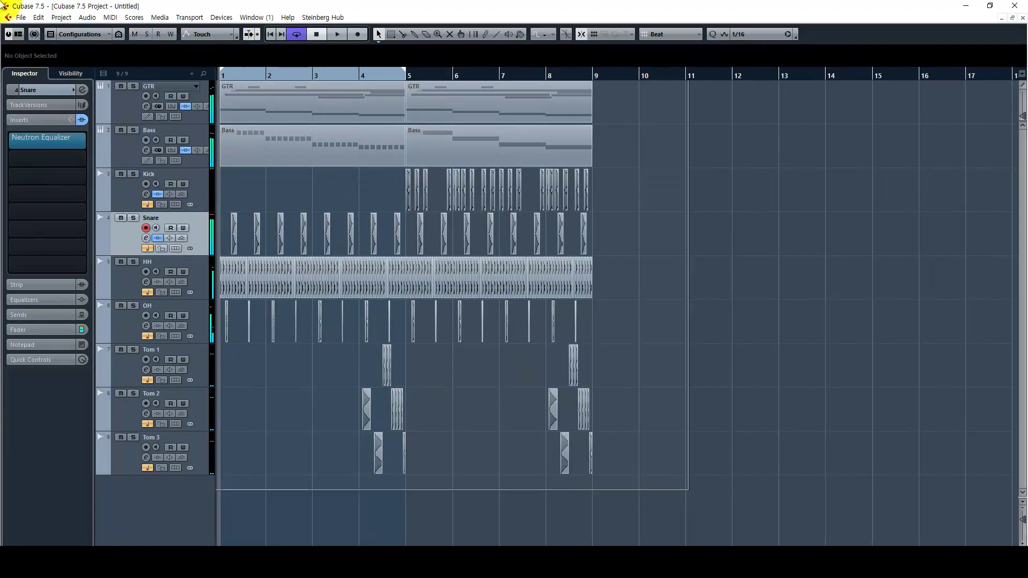
pyautogui.click(262, 110)
pyautogui.moveTo(436, 104); pyautogui.dragTo(445, 105)
pyautogui.moveTo(444, 105); pyautogui.dragTo(287, 108)
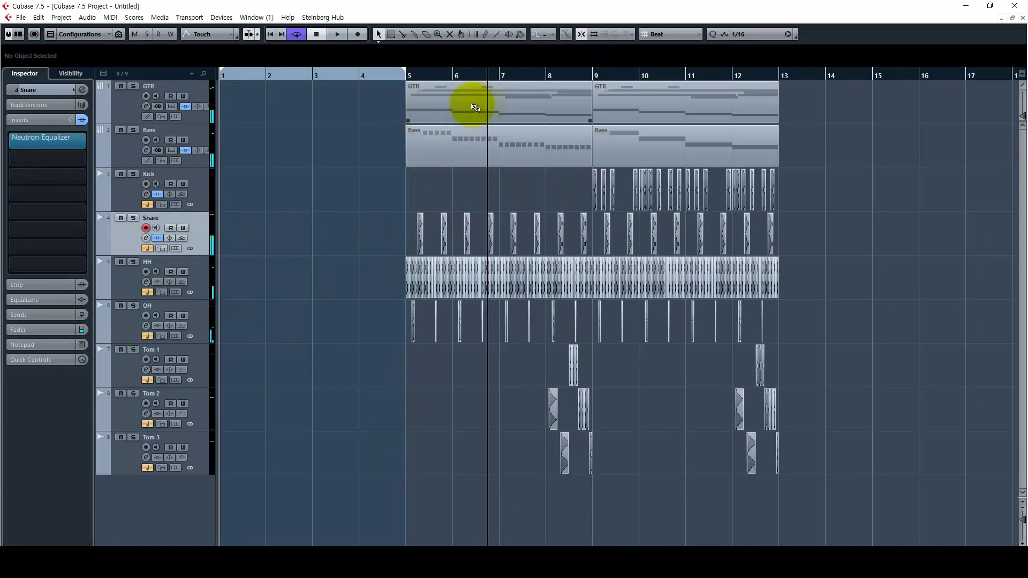
# Step: Play the whole arrangement from bar 1 with the cycle off, show the Transport panel, and stop playback
pyautogui.press('space')
pyautogui.press('g')
pyautogui.press('g')
pyautogui.press('g')
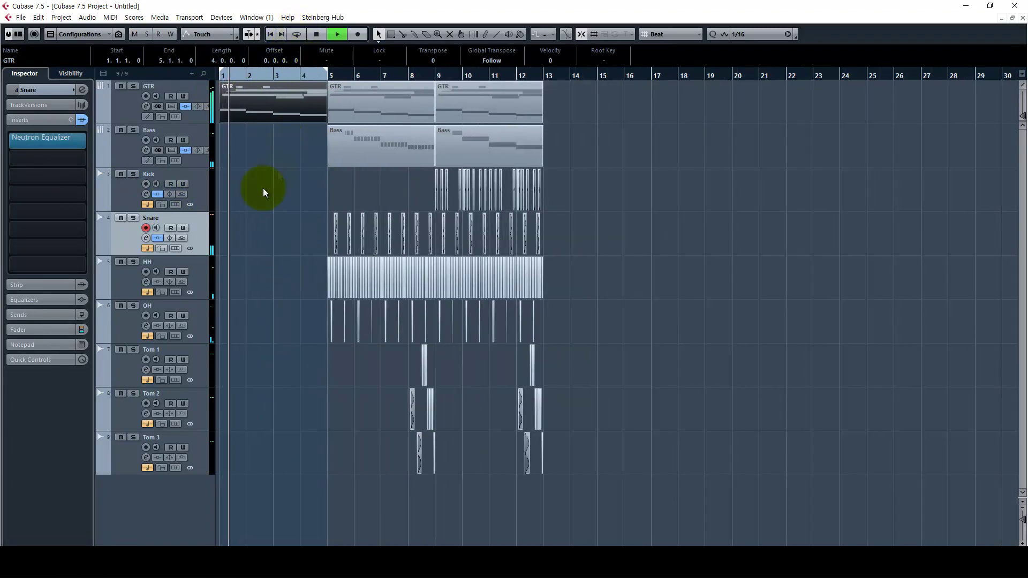
pyautogui.rightClick(304, 426)
pyautogui.click(285, 386)
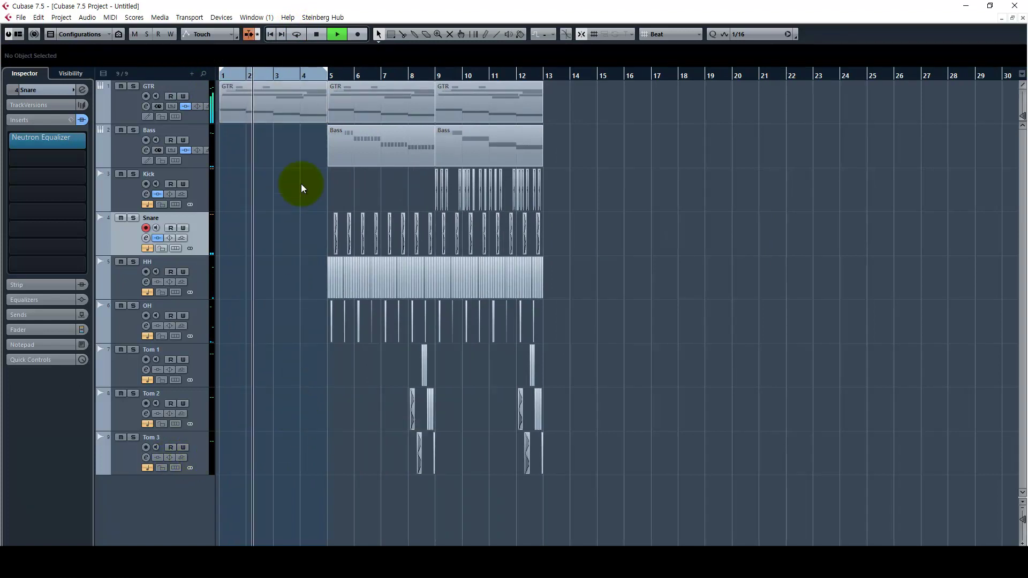
pyautogui.rightClick(294, 198)
pyautogui.click(295, 199)
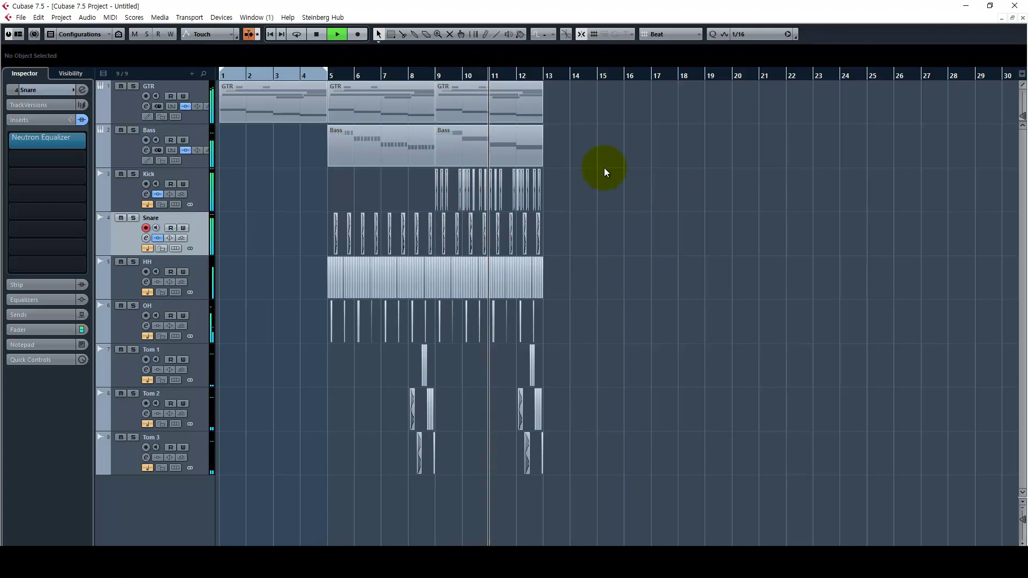
pyautogui.press('F2')
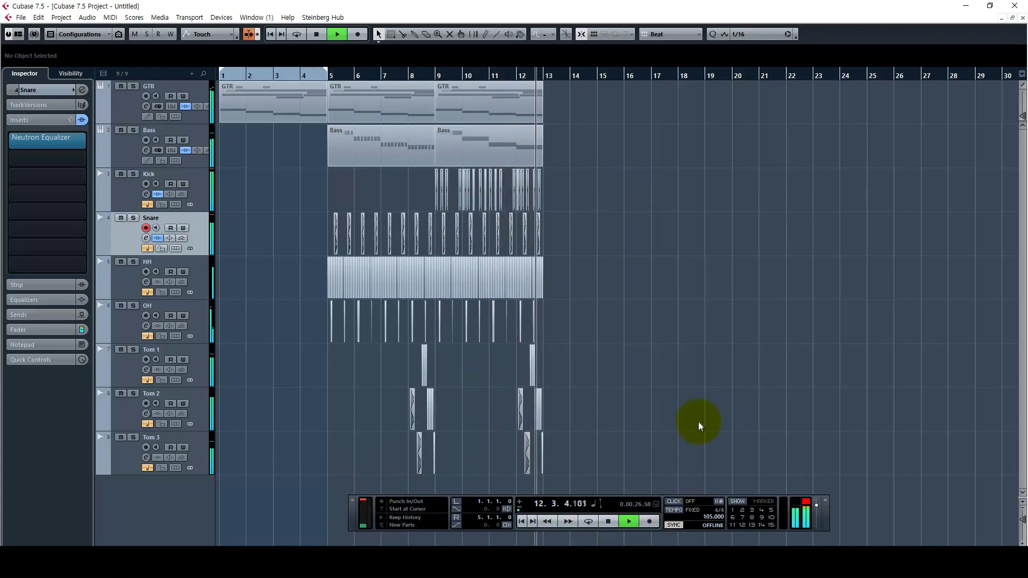
pyautogui.press('space')
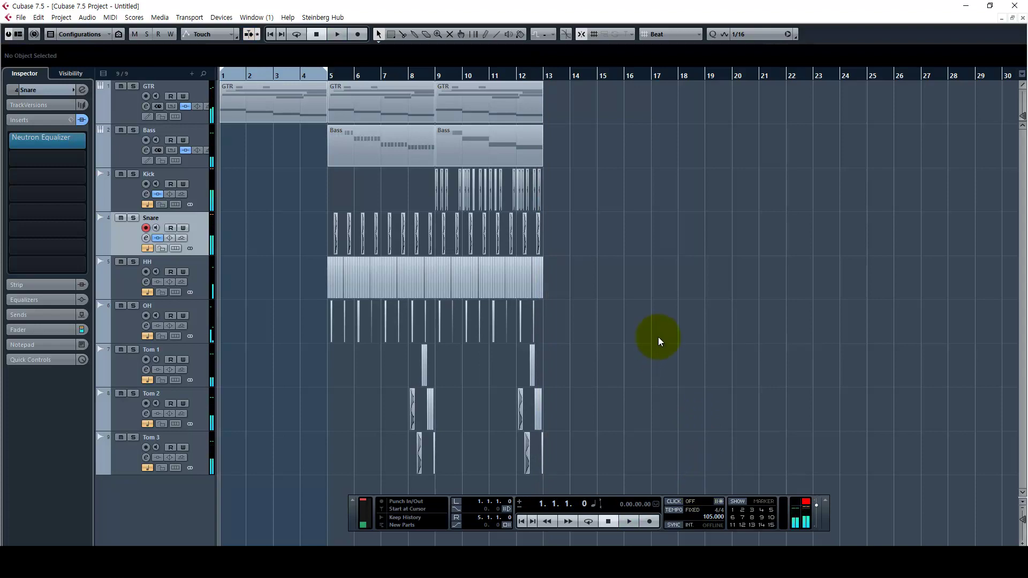